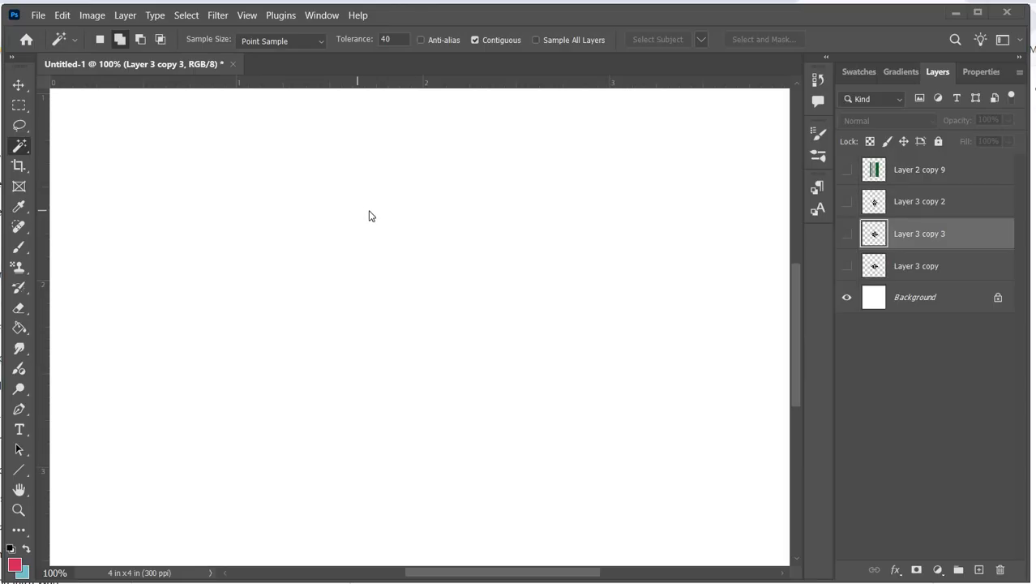
Place a vertical guide at the canvas centre, at the 2-inch ruler mark.
{"action": "key", "text": "ctrl+minus"}
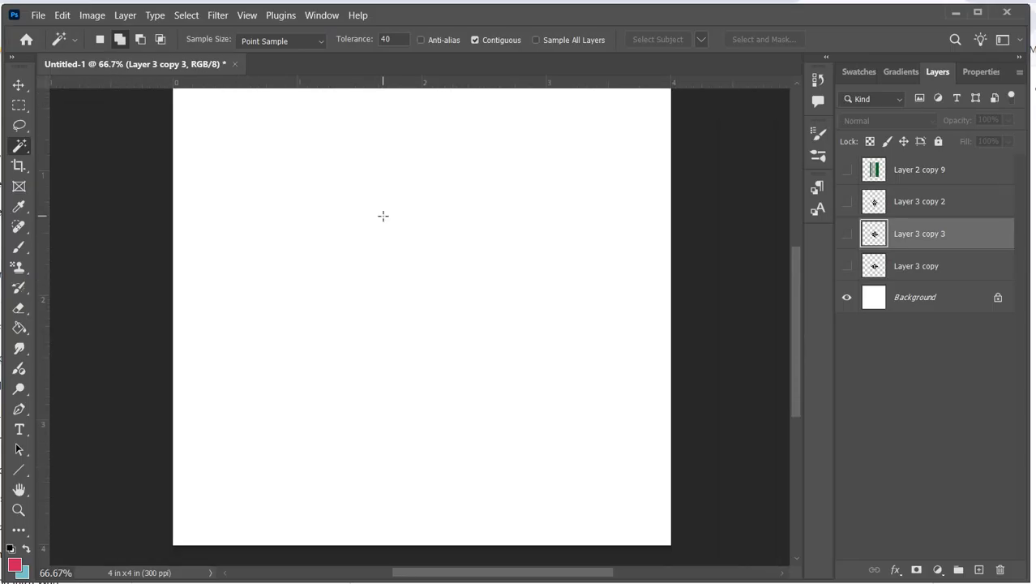
{"action": "scroll", "coordinate": [383, 215], "scroll_direction": "up", "scroll_amount": 2}
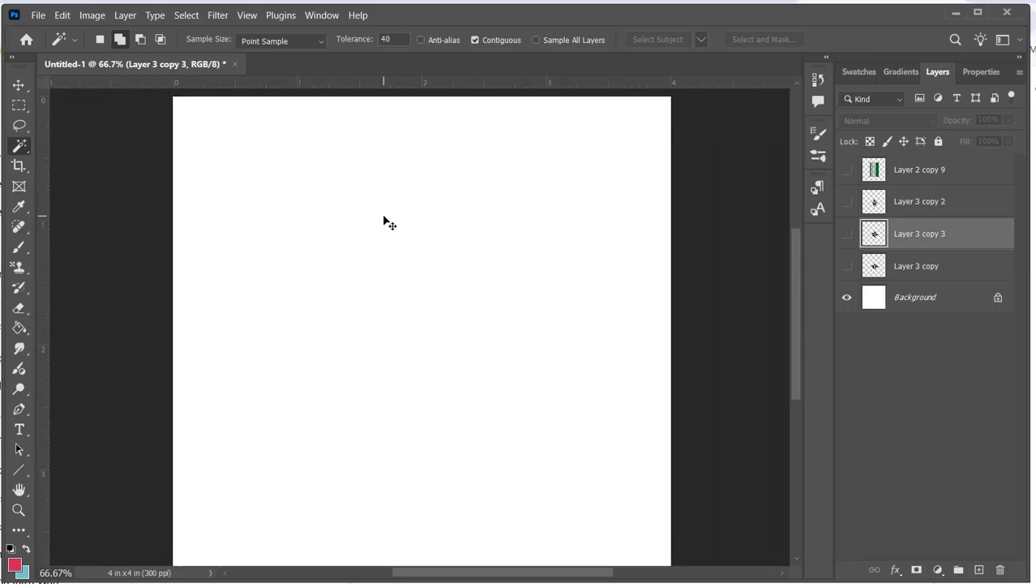
{"action": "key", "text": "ctrl+minus"}
{"action": "key", "text": "ctrl+plus"}
{"action": "key", "text": "ctrl+minus"}
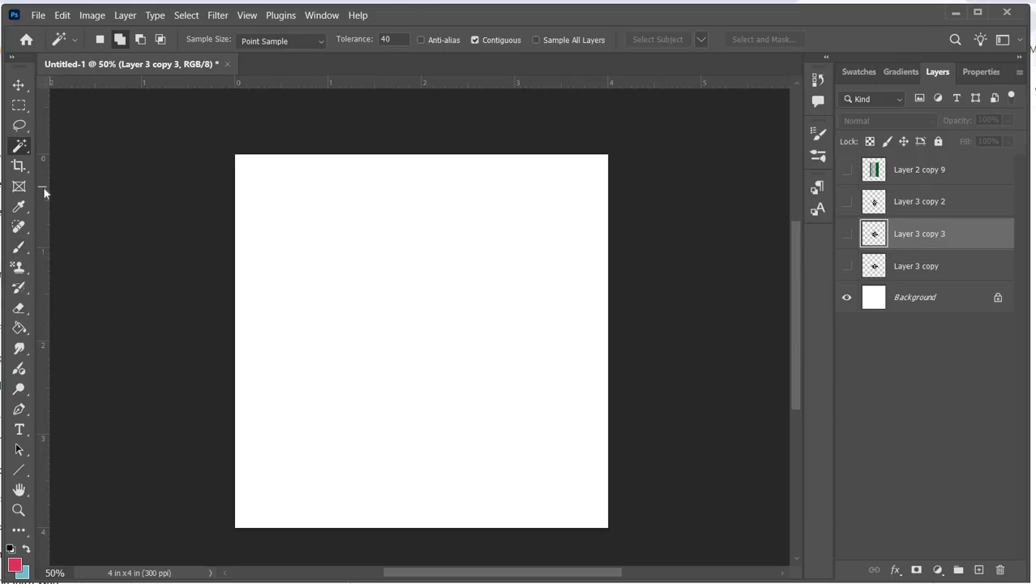
{"action": "left_click_drag", "start_coordinate": [45, 192], "coordinate": [422, 186]}
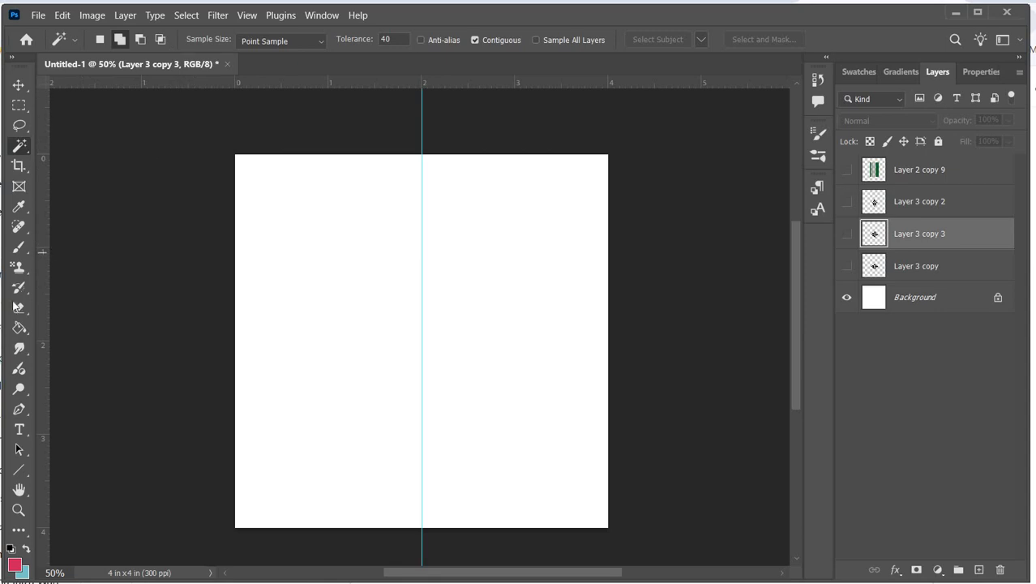
Draw a half-petal path with the Pen tool, starting and ending on the guide, with its tip up to the left.
{"action": "left_click", "coordinate": [19, 409]}
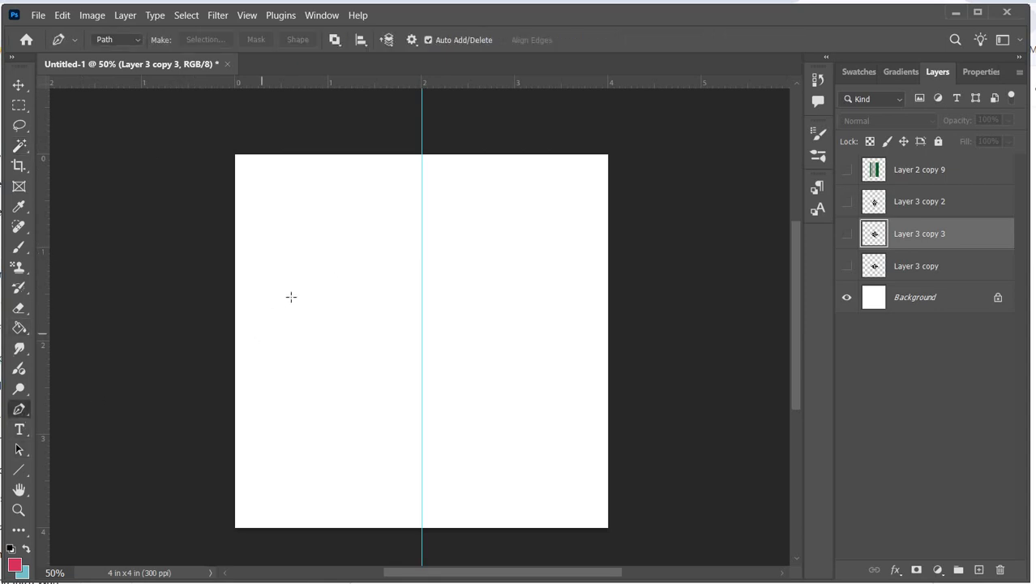
{"action": "left_click", "coordinate": [421, 271]}
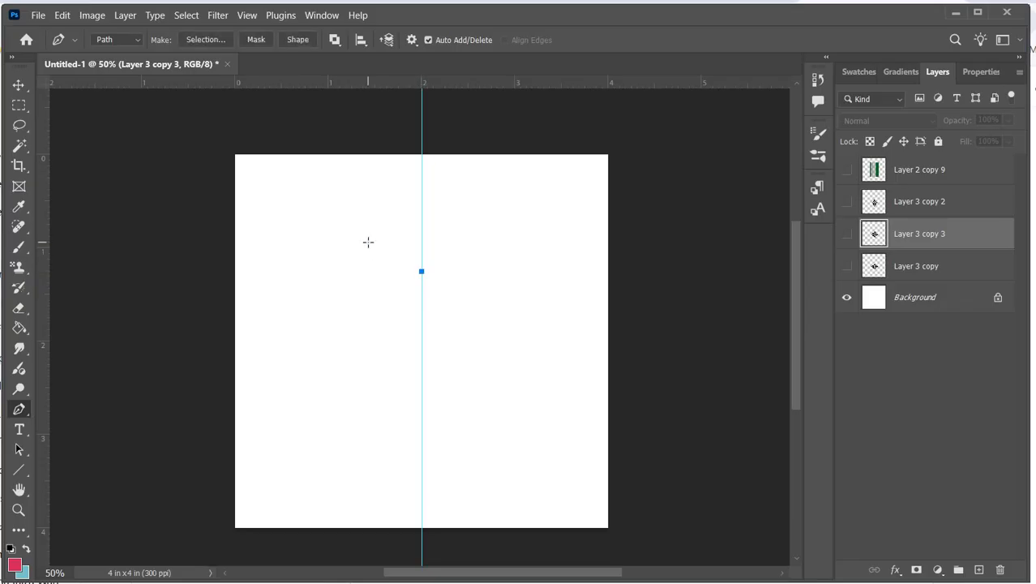
{"action": "left_click", "coordinate": [367, 241]}
{"action": "left_click_drag", "start_coordinate": [378, 294], "coordinate": [395, 314]}
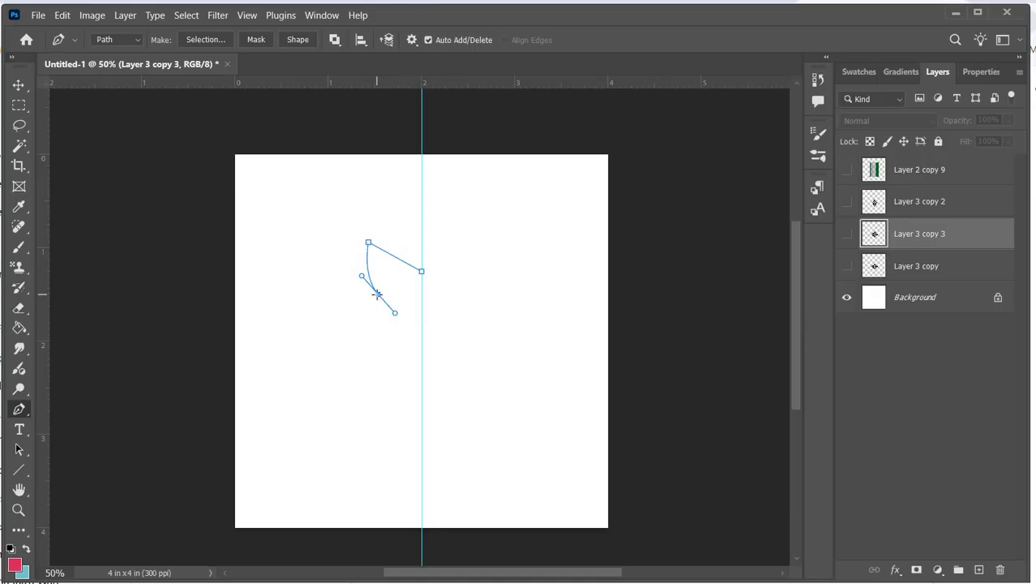
{"action": "left_click", "coordinate": [378, 294], "text": "alt"}
{"action": "left_click_drag", "start_coordinate": [421, 312], "coordinate": [416, 335]}
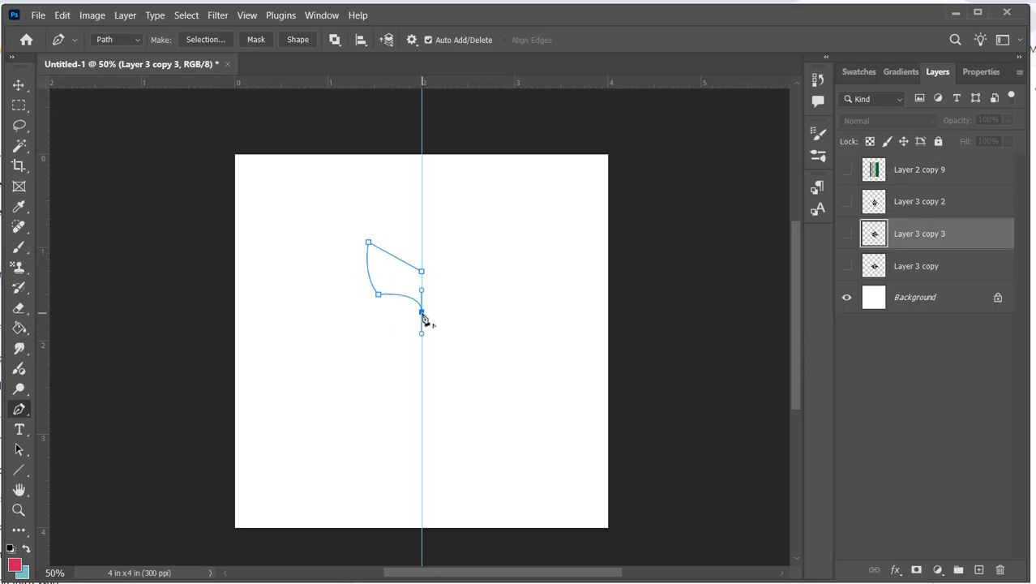
{"action": "left_click", "coordinate": [422, 312], "text": "alt"}
Reshape the half-petal path with the Curvature Pen tool so its upper and lower edges bend into smooth curves.
{"action": "right_click", "coordinate": [18, 410]}
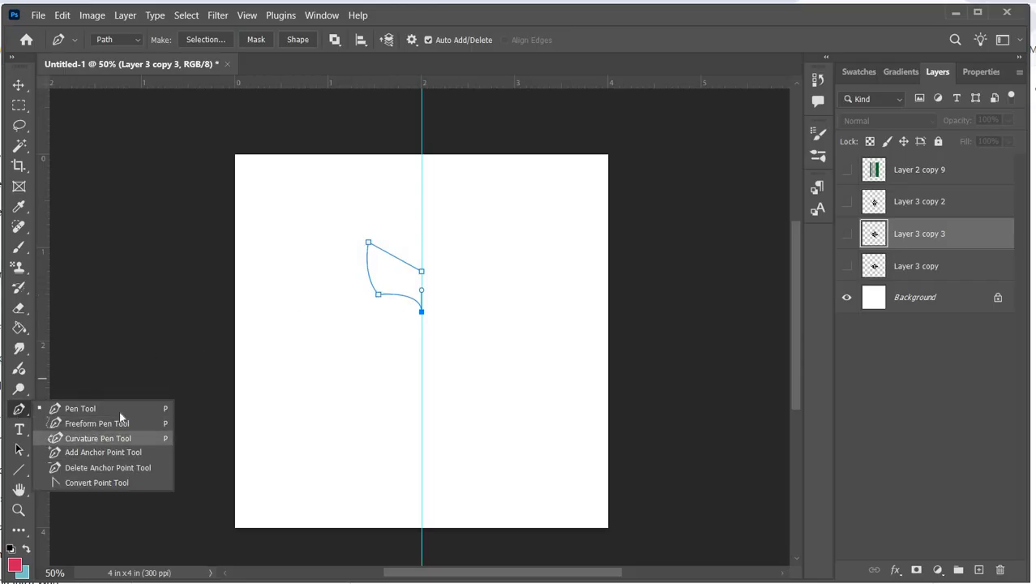
{"action": "left_click", "coordinate": [97, 438]}
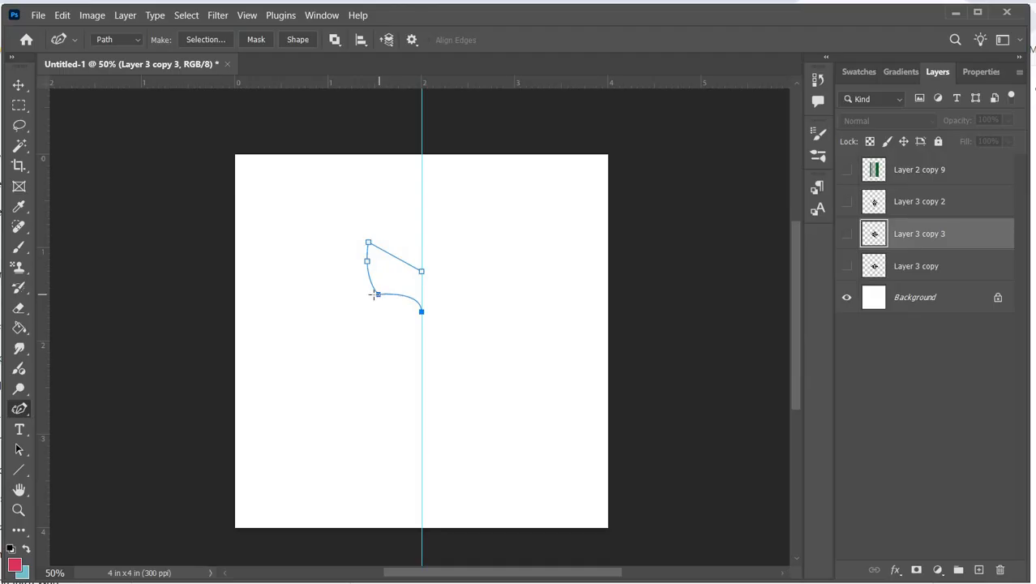
{"action": "double_click", "coordinate": [377, 293]}
{"action": "left_click_drag", "start_coordinate": [377, 295], "coordinate": [397, 279]}
{"action": "left_click_drag", "start_coordinate": [393, 280], "coordinate": [372, 274]}
{"action": "left_click", "coordinate": [393, 294]}
{"action": "left_click", "coordinate": [401, 294]}
{"action": "left_click_drag", "start_coordinate": [413, 303], "coordinate": [419, 303]}
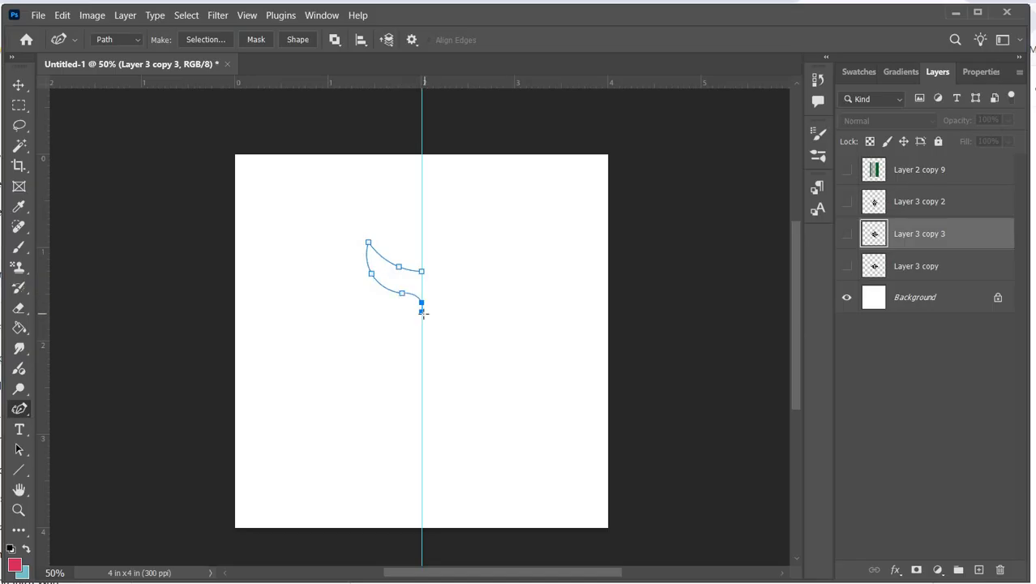
Turn the petal path into a selection with 0-pixel feather, fill it with the red foreground colour on a new layer, and deselect.
{"action": "right_click", "coordinate": [411, 292]}
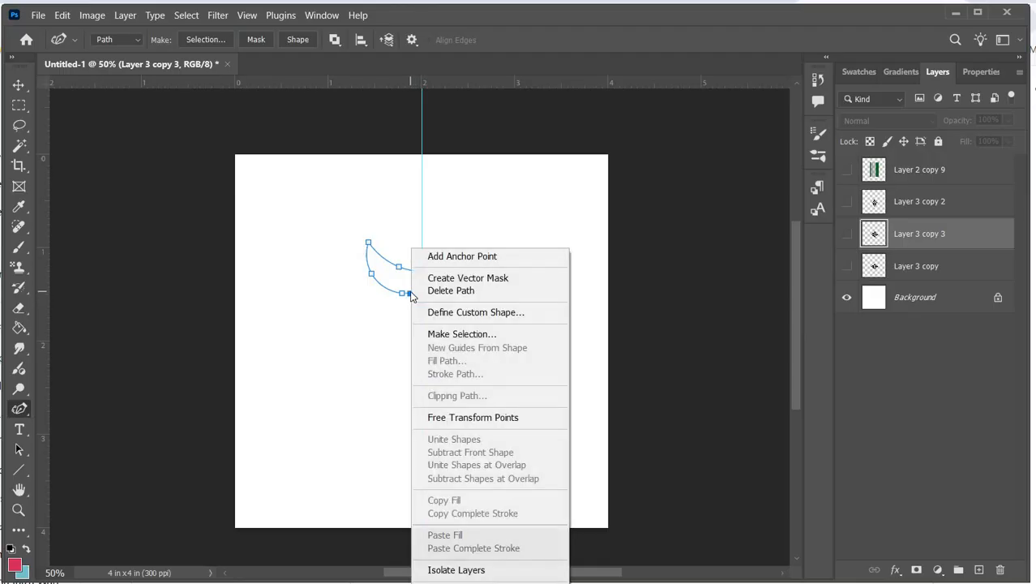
{"action": "left_click", "coordinate": [427, 334]}
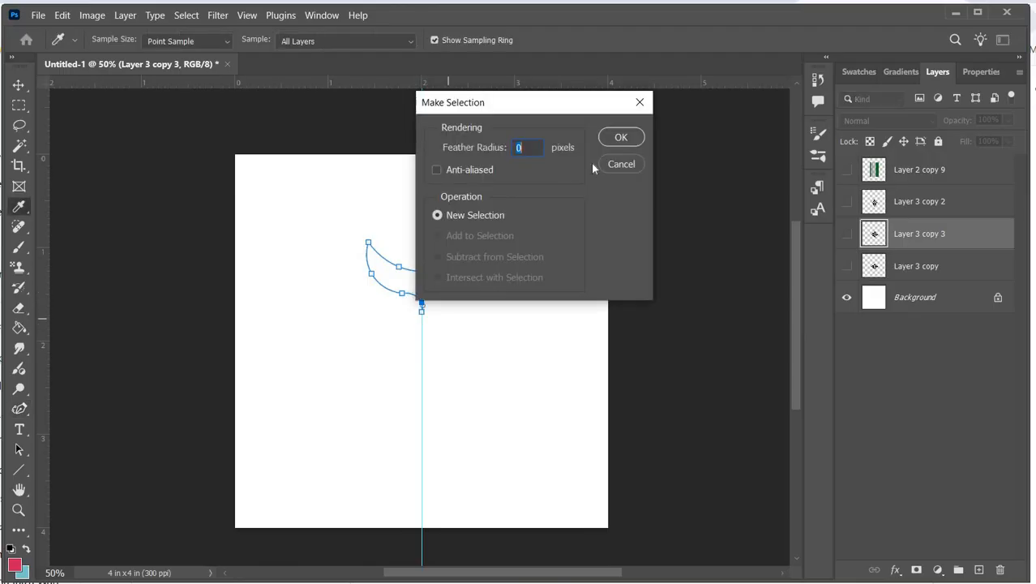
{"action": "left_click", "coordinate": [622, 138]}
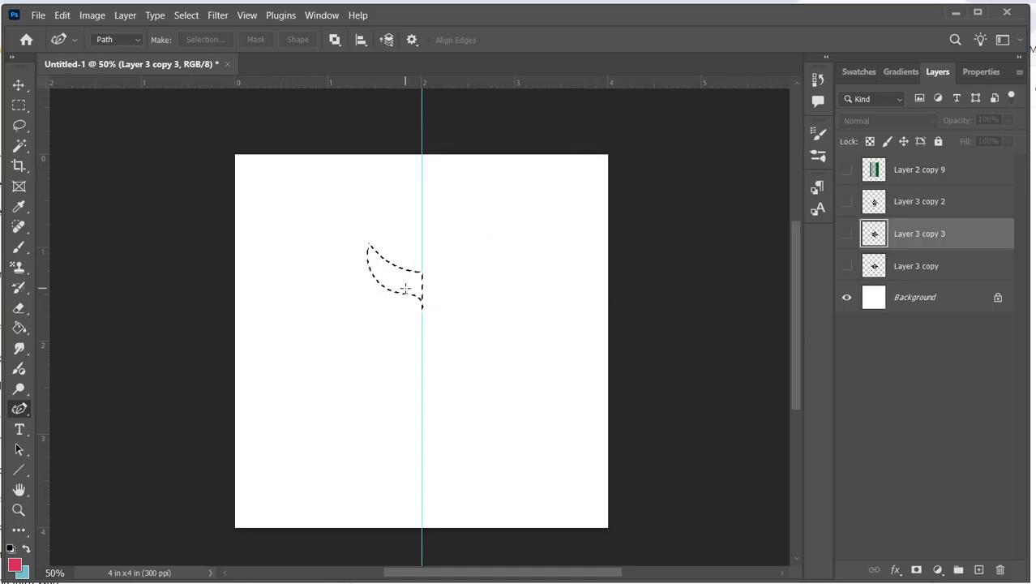
{"action": "key", "text": "alt+BackSpace"}
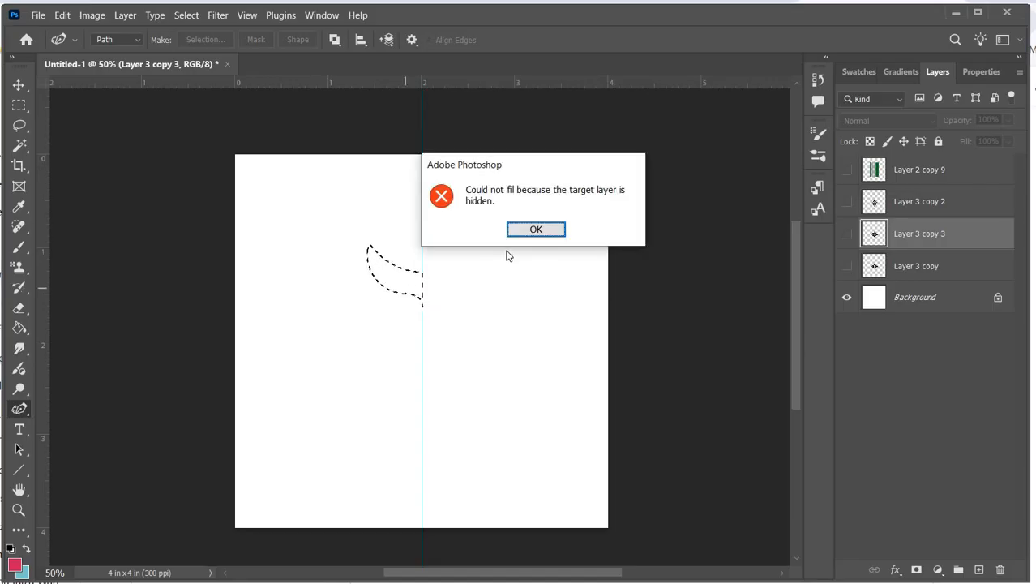
{"action": "left_click", "coordinate": [536, 229]}
{"action": "left_click", "coordinate": [979, 570]}
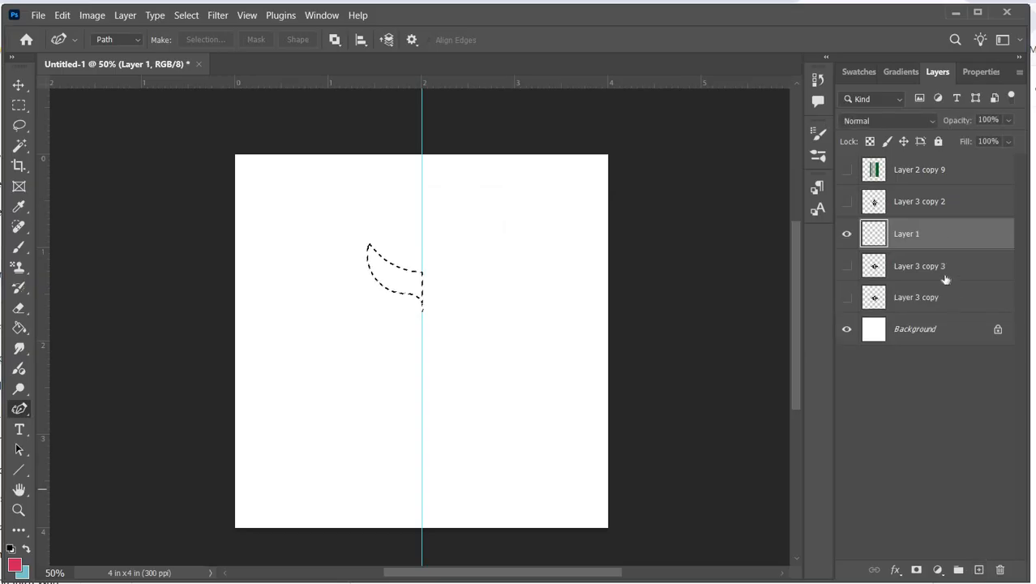
{"action": "key", "text": "alt+BackSpace"}
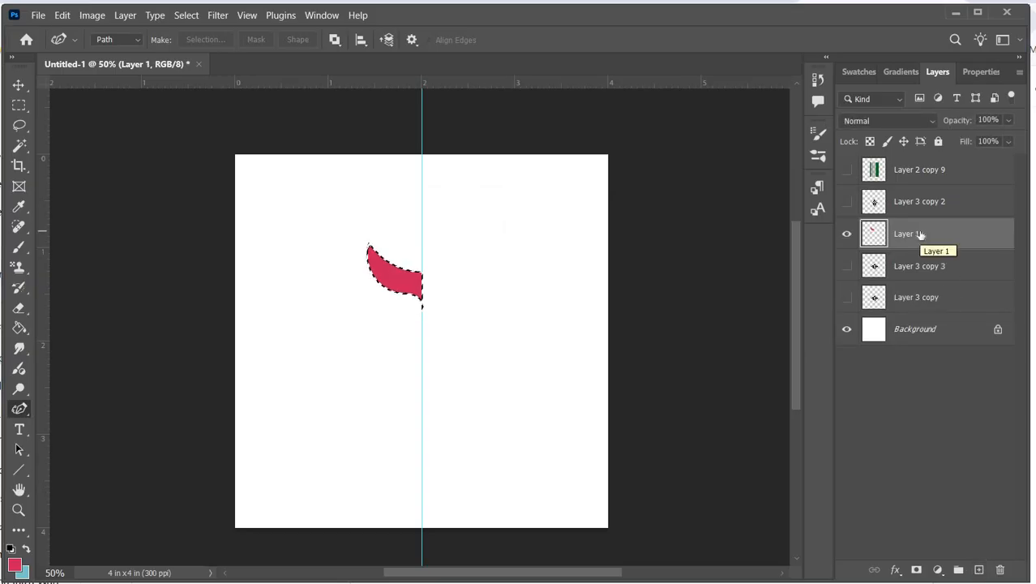
{"action": "key", "text": "ctrl+d"}
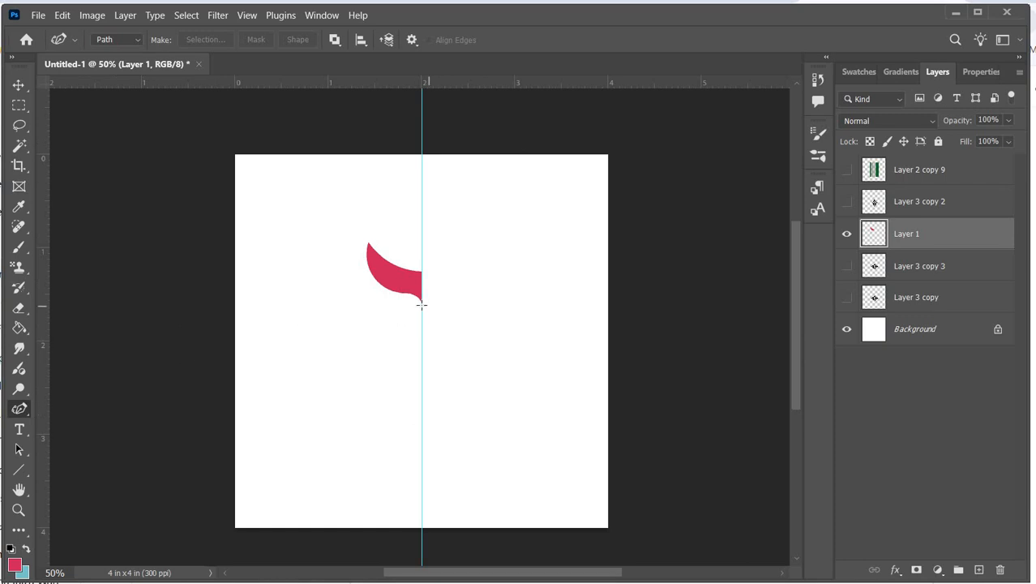
Start a second Pen path at the red petal's lower tip on the guide, curving out left and hooking upward into a curl.
{"action": "right_click", "coordinate": [19, 409]}
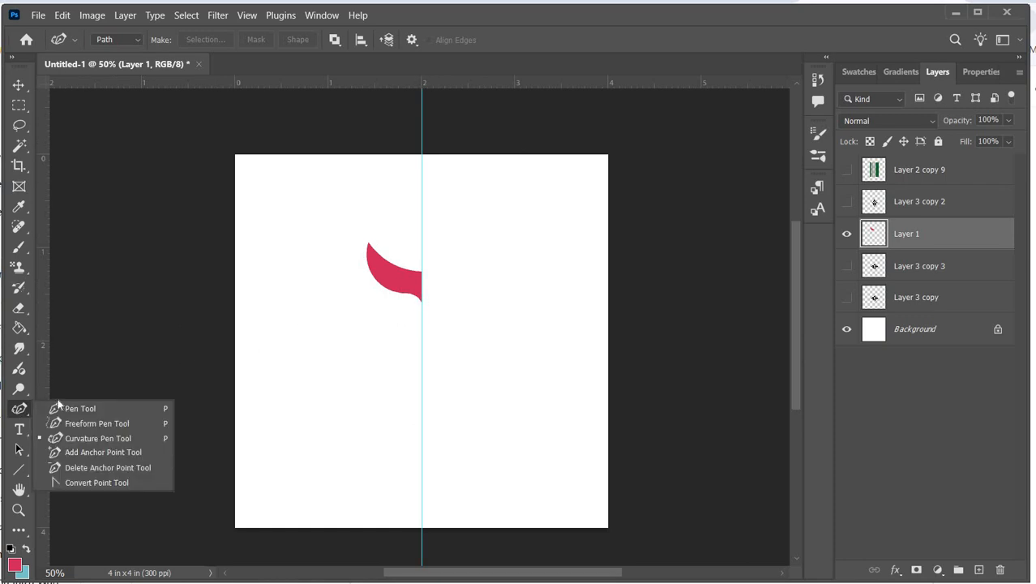
{"action": "left_click", "coordinate": [59, 407]}
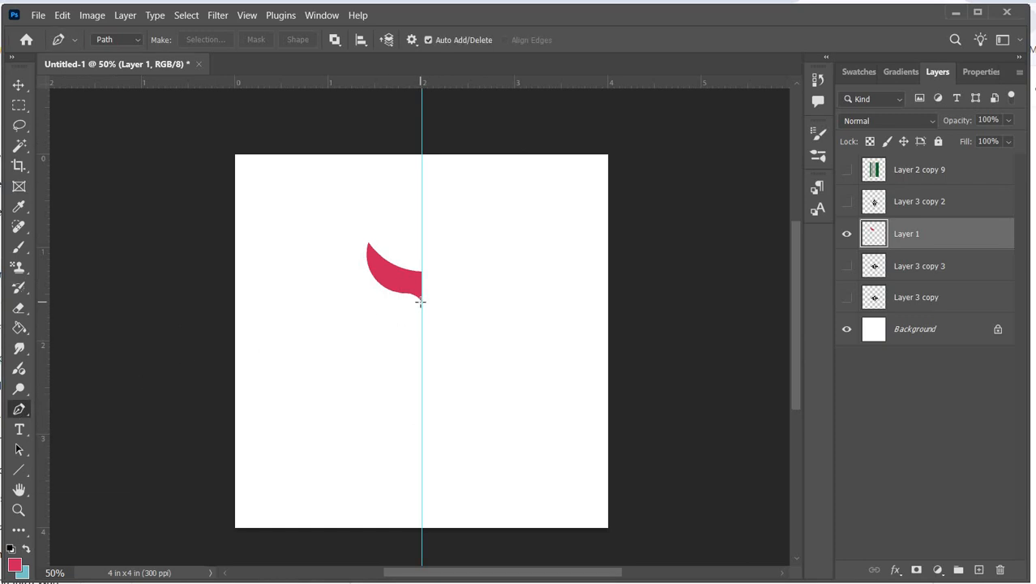
{"action": "left_click", "coordinate": [421, 302]}
{"action": "left_click", "coordinate": [334, 283]}
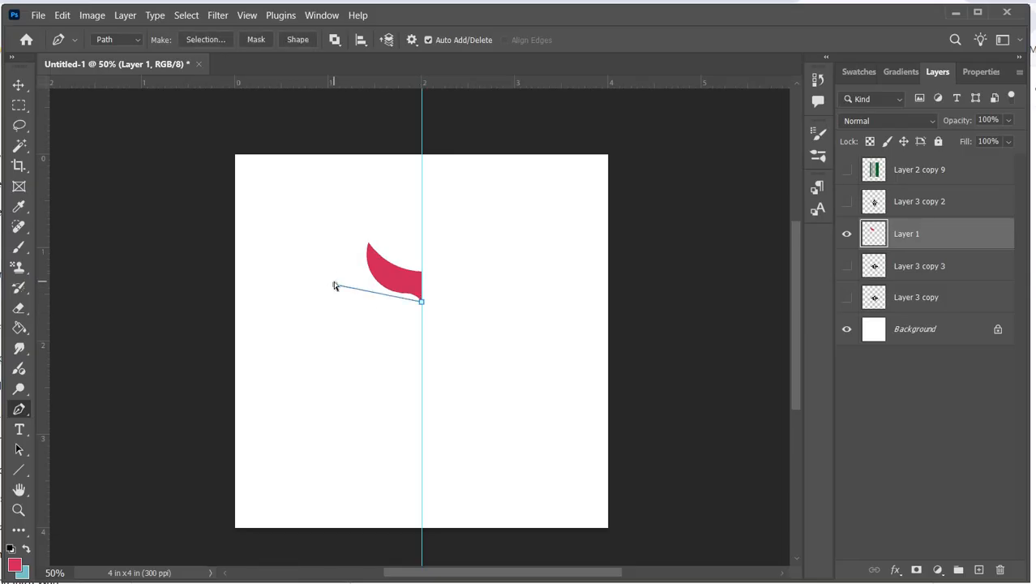
{"action": "key", "text": "ctrl+z"}
{"action": "left_click_drag", "start_coordinate": [332, 287], "coordinate": [324, 251]}
{"action": "left_click", "coordinate": [334, 292]}
{"action": "left_click", "coordinate": [333, 286], "text": "alt"}
{"action": "left_click_drag", "start_coordinate": [342, 262], "coordinate": [317, 242]}
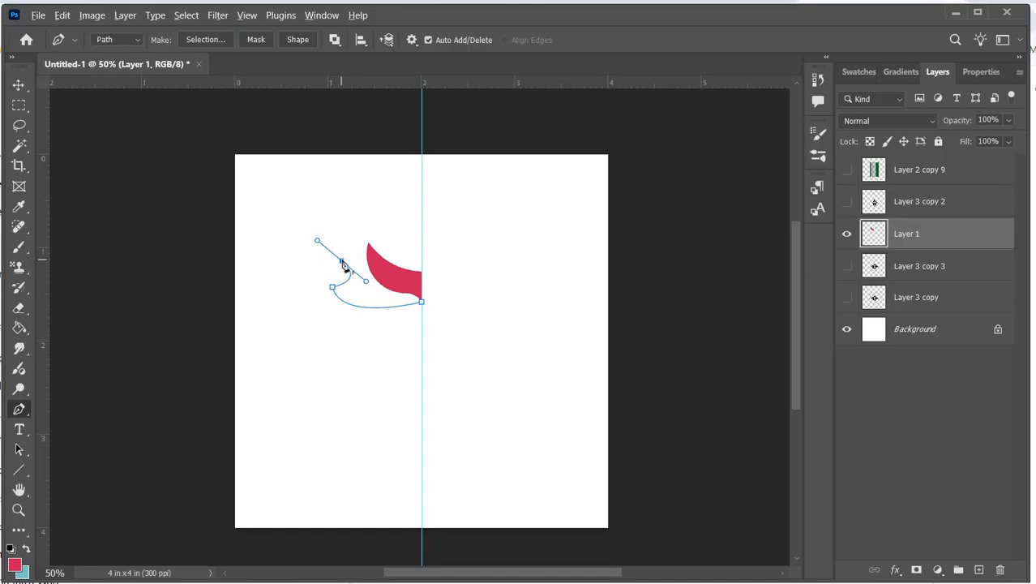
Continue the path around the curl's outer side and back underneath to the guide, forming a thick curled petal.
{"action": "left_click_drag", "start_coordinate": [311, 273], "coordinate": [356, 347]}
{"action": "left_click", "coordinate": [311, 274]}
{"action": "left_click", "coordinate": [329, 326]}
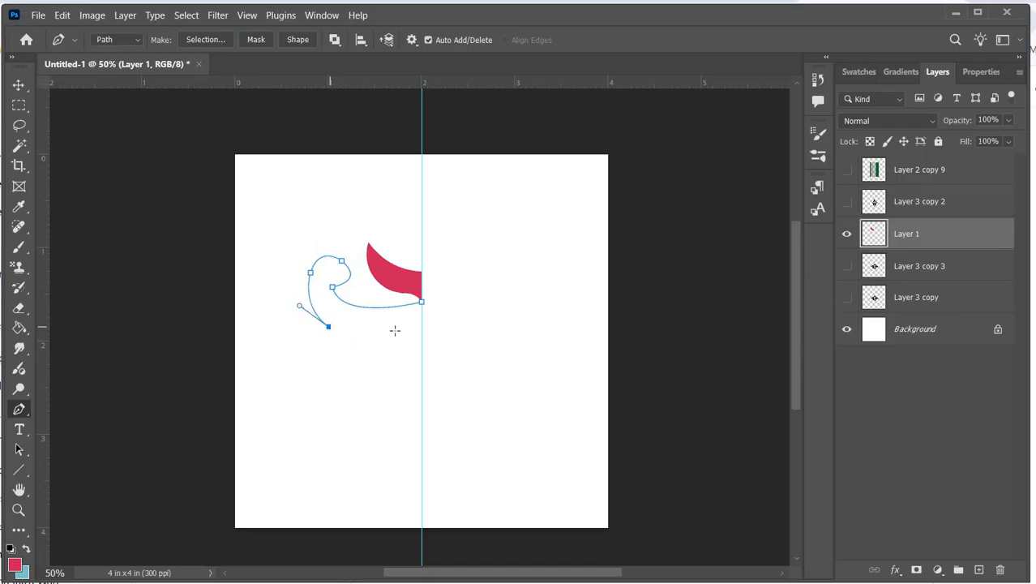
{"action": "left_click_drag", "start_coordinate": [421, 323], "coordinate": [457, 302]}
Convert the curled petal path to a selection with 0-pixel feather, fill it with the red foreground colour on Layer 1, and deselect.
{"action": "right_click", "coordinate": [422, 325]}
{"action": "left_click", "coordinate": [442, 333]}
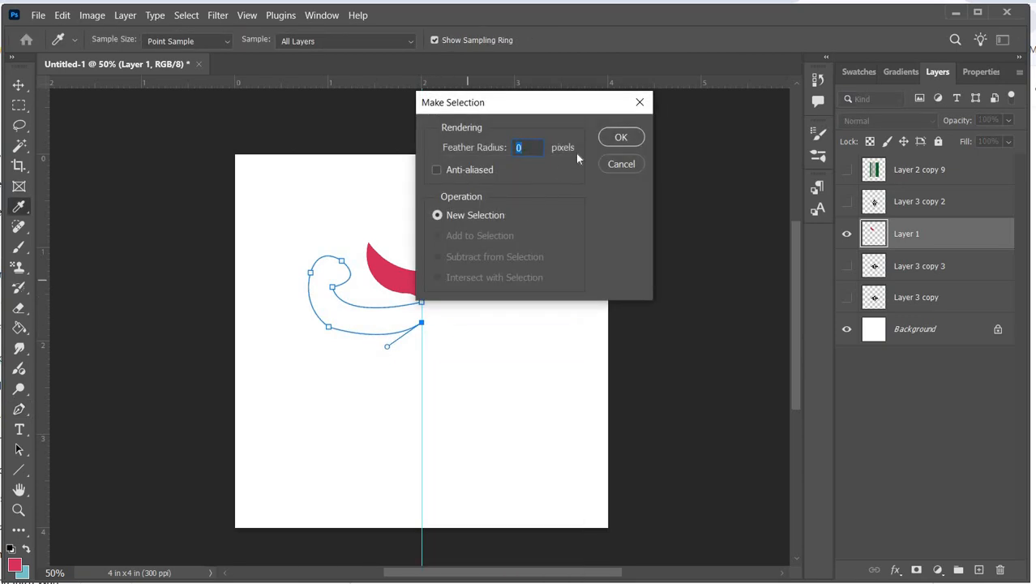
{"action": "left_click", "coordinate": [618, 138]}
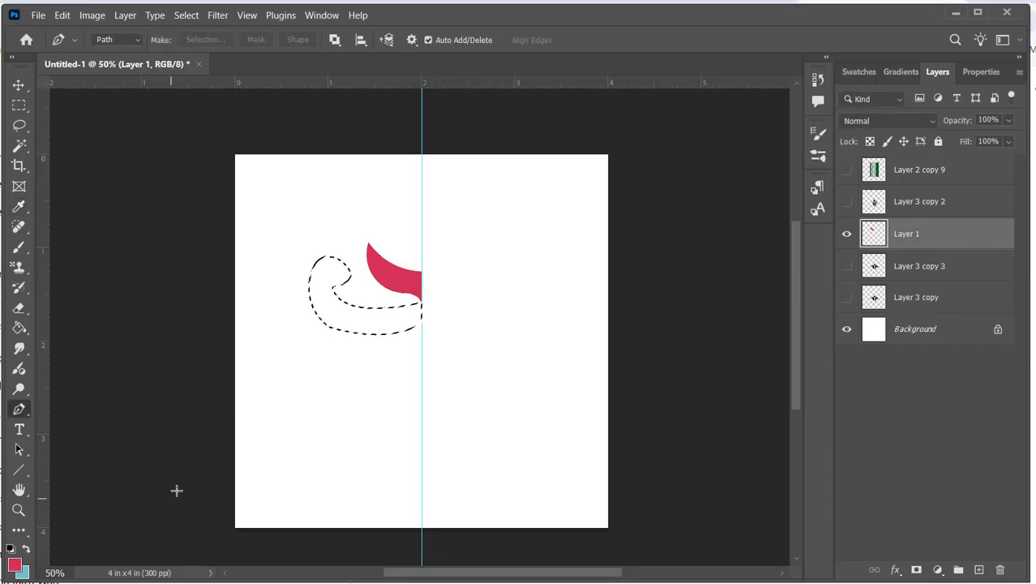
{"action": "key", "text": "alt+BackSpace"}
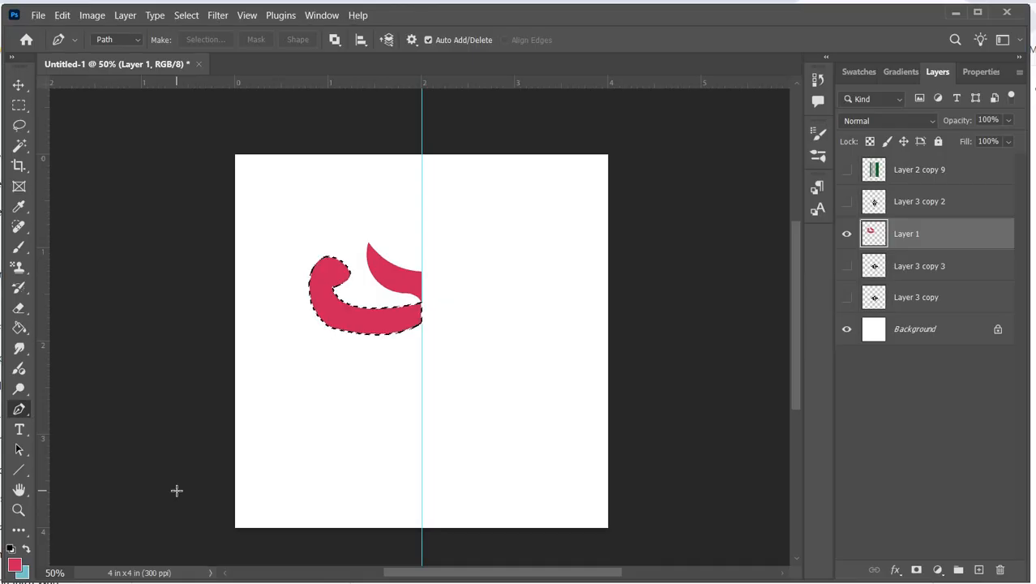
{"action": "key", "text": "ctrl+d"}
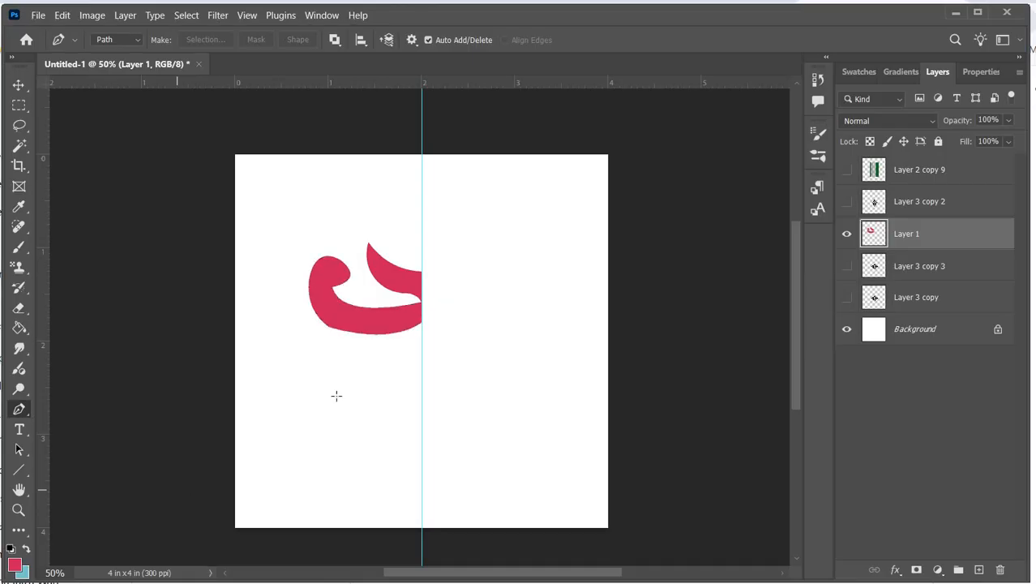
Draw a closed, pointed leaf path from the curled petal's lower corner on the guide, extending down to the left.
{"action": "left_click", "coordinate": [421, 323]}
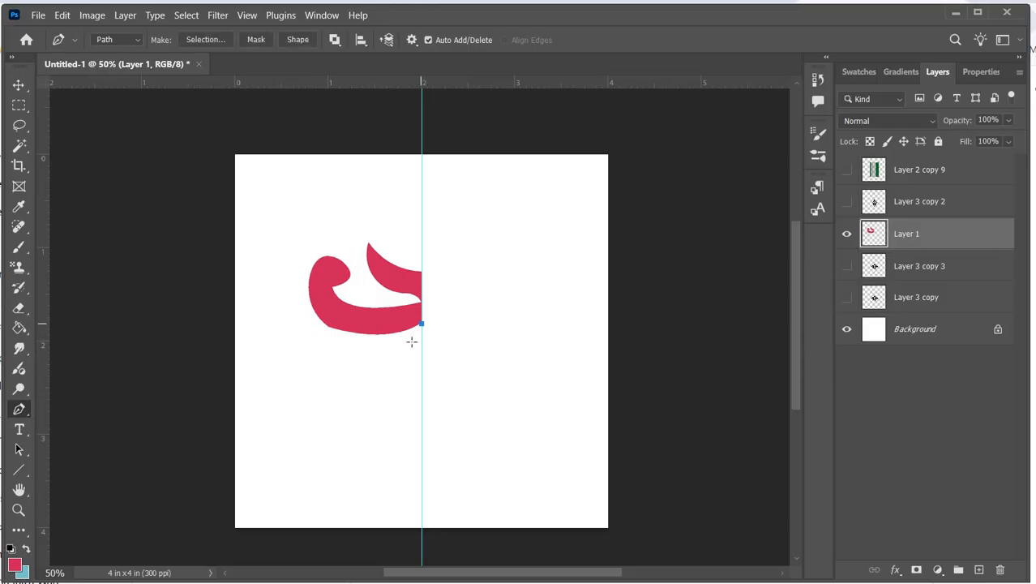
{"action": "left_click_drag", "start_coordinate": [364, 366], "coordinate": [361, 407]}
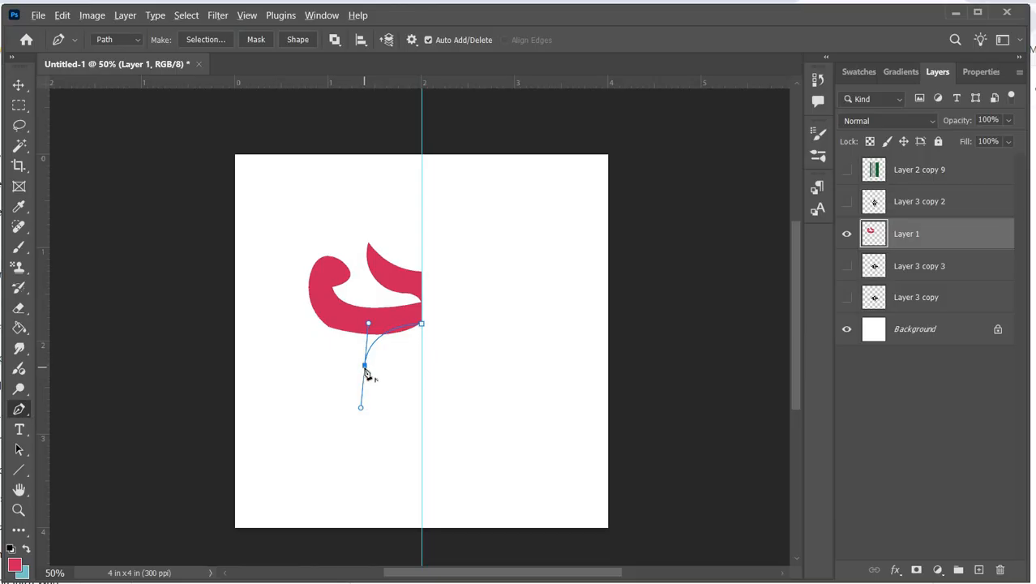
{"action": "left_click", "coordinate": [365, 369]}
{"action": "left_click_drag", "start_coordinate": [331, 400], "coordinate": [345, 396]}
{"action": "left_click", "coordinate": [354, 388]}
{"action": "mouse_move", "coordinate": [422, 325]}
{"action": "left_mouse_down"}
{"action": "mouse_move", "coordinate": [437, 317]}
{"action": "mouse_move", "coordinate": [423, 280]}
{"action": "mouse_move", "coordinate": [421, 339]}
{"action": "left_mouse_up"}
Make a 0-pixel feather selection from the leaf path, fill it with the red foreground colour, and deselect.
{"action": "right_click", "coordinate": [421, 339]}
{"action": "left_click", "coordinate": [442, 333]}
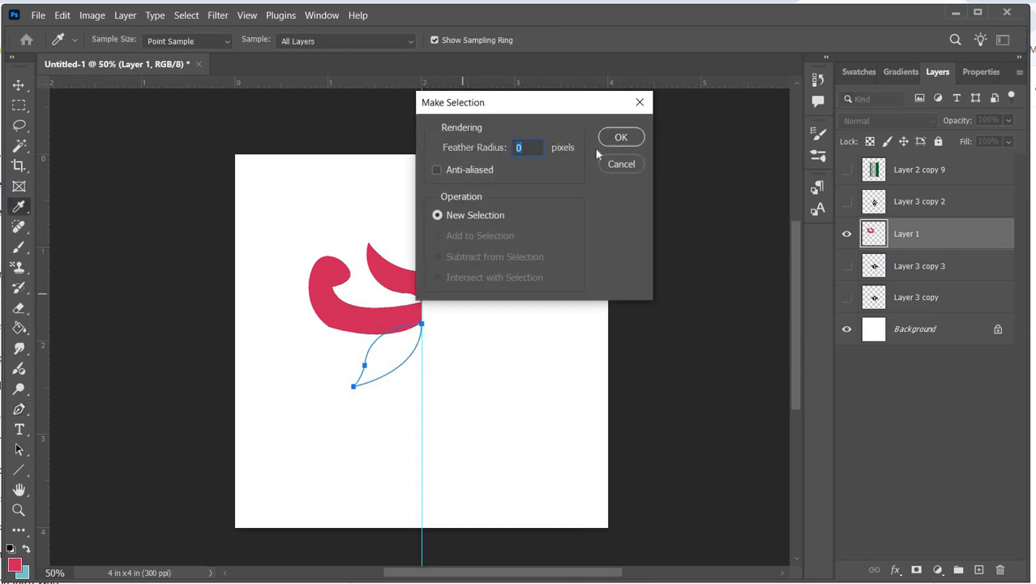
{"action": "left_click", "coordinate": [618, 138]}
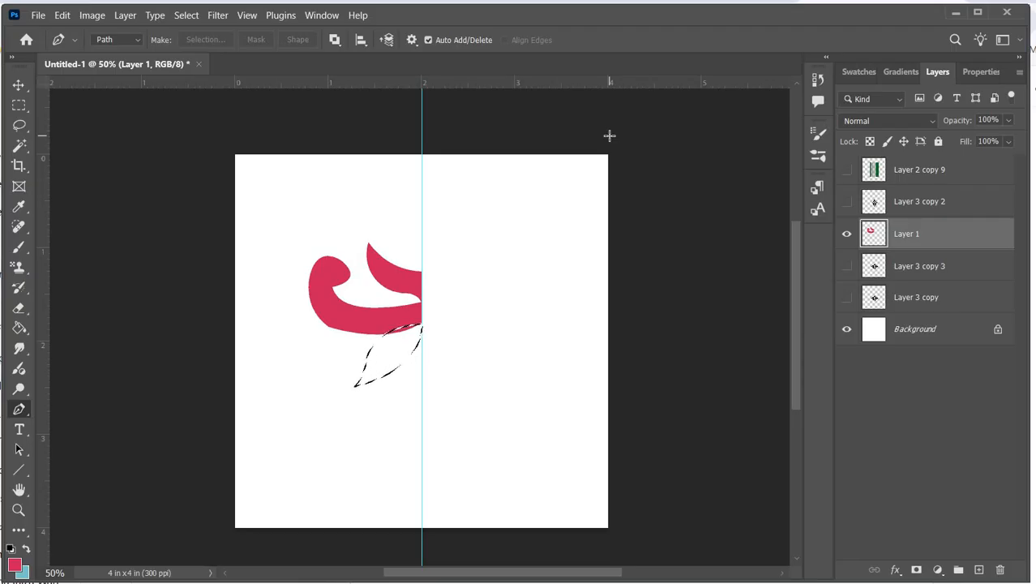
{"action": "key", "text": "alt+BackSpace"}
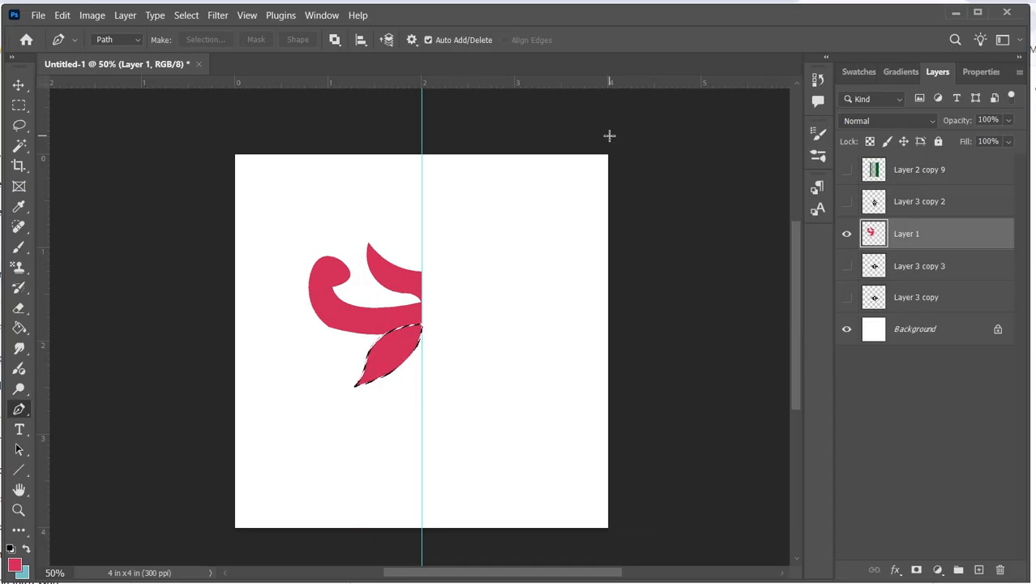
{"action": "key", "text": "ctrl+d"}
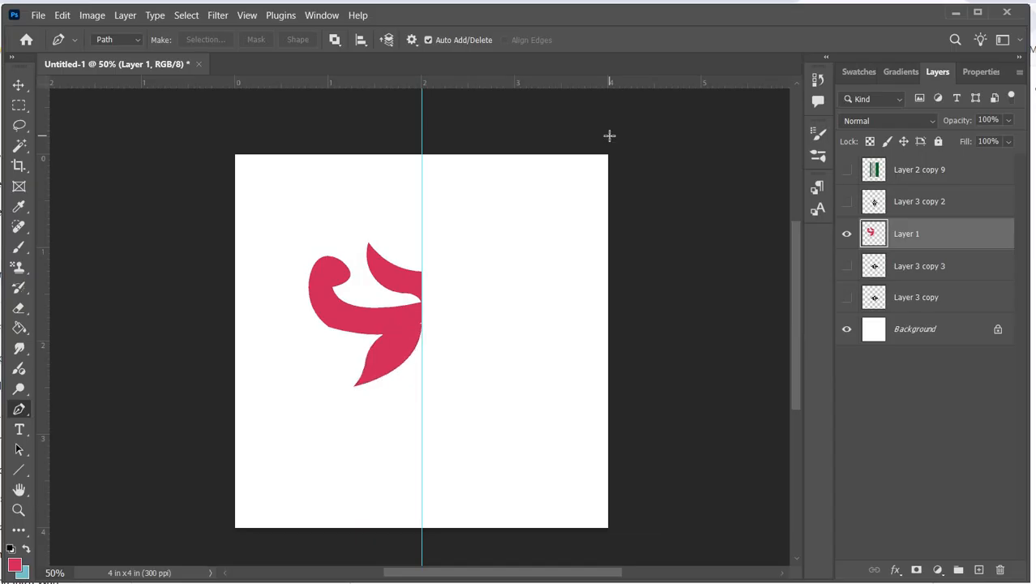
Duplicate Layer 1, which holds the red half motif.
{"action": "left_click", "coordinate": [19, 84]}
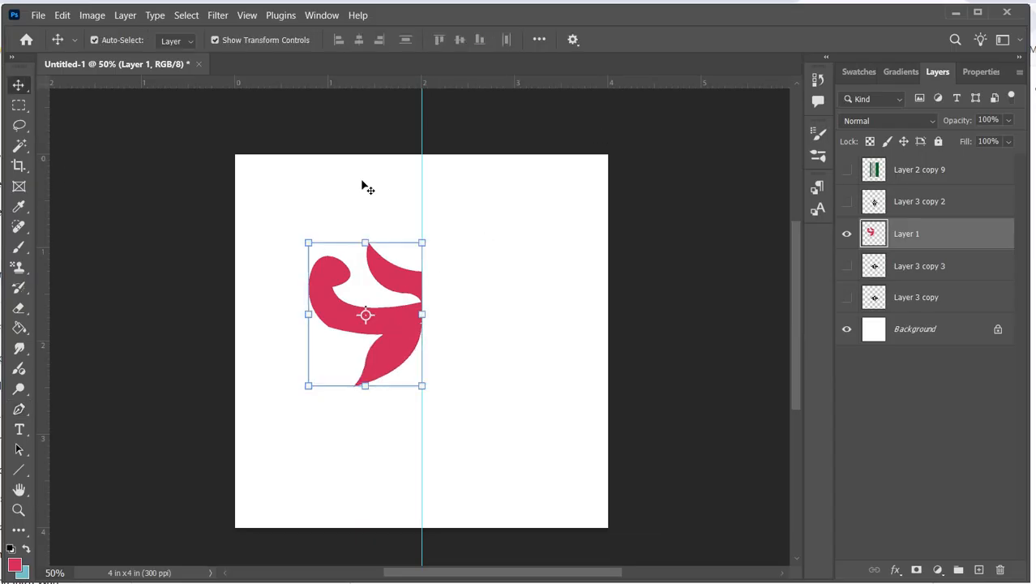
{"action": "right_click", "coordinate": [388, 324]}
{"action": "key", "text": "Escape"}
{"action": "key", "text": "ctrl+j"}
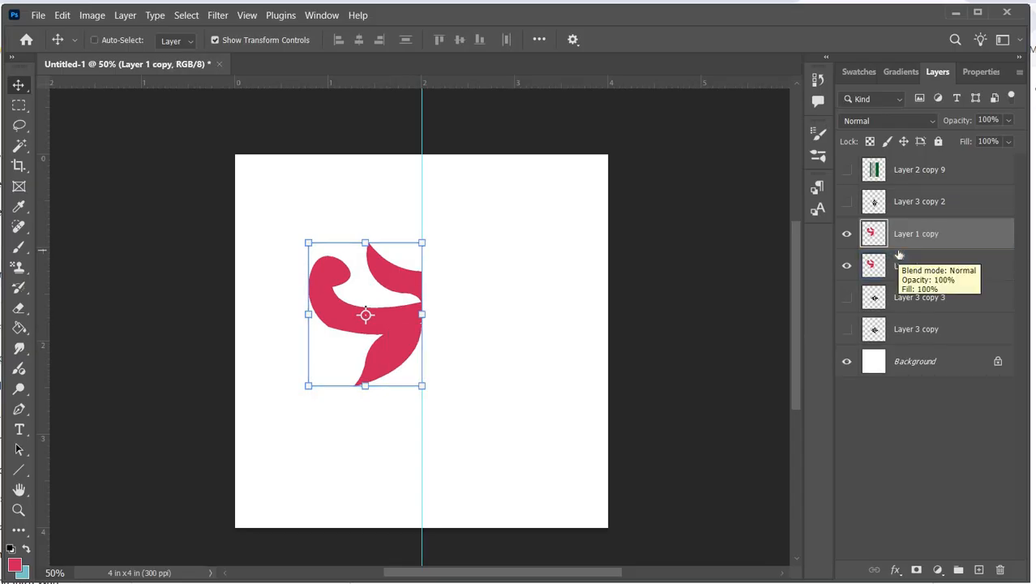
Flip the duplicated half motif horizontally about a transform reference point placed on the centre guide.
{"action": "key", "text": "ctrl+t"}
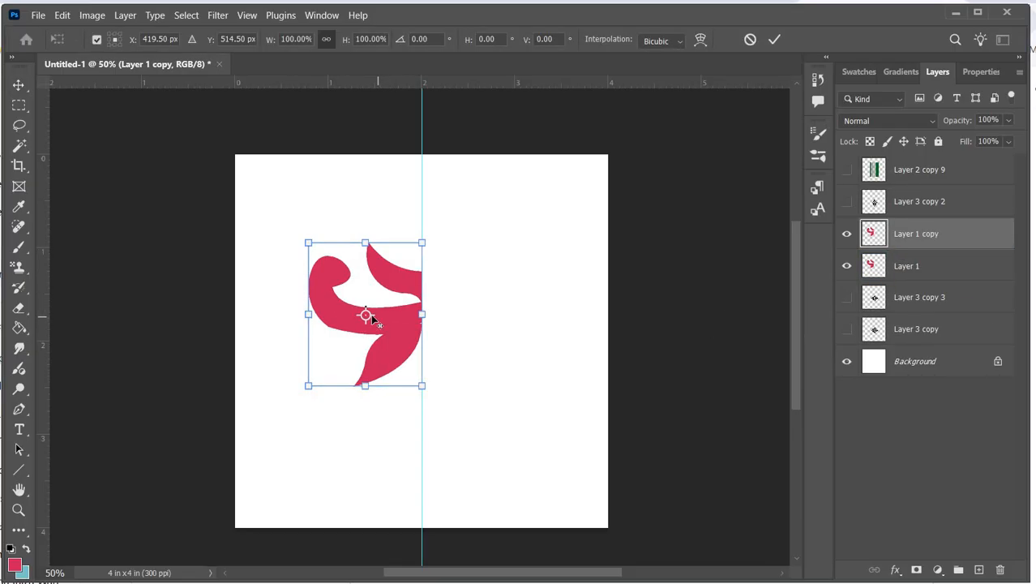
{"action": "left_click_drag", "start_coordinate": [365, 314], "coordinate": [422, 315]}
{"action": "right_click", "coordinate": [422, 316]}
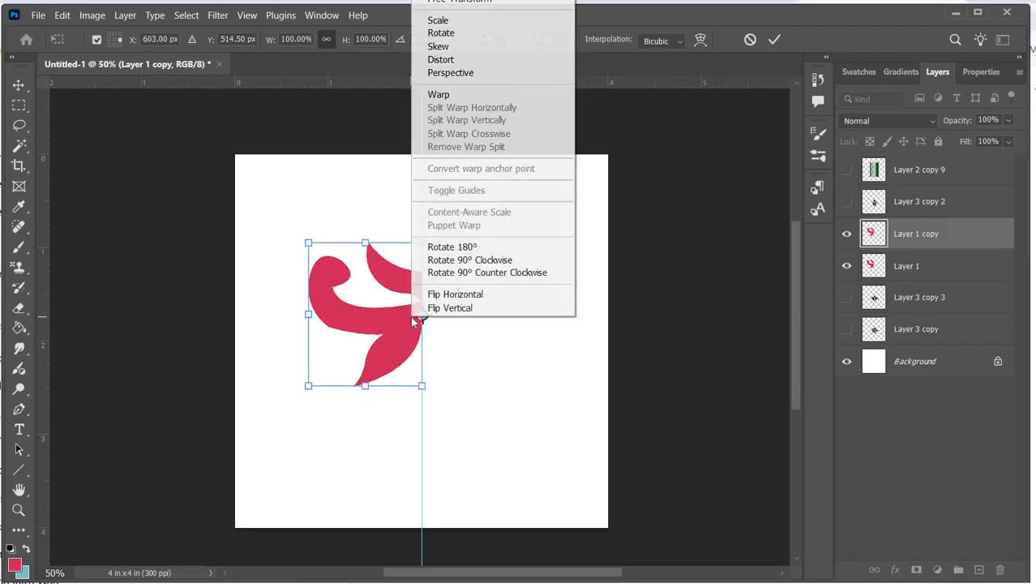
{"action": "left_click", "coordinate": [441, 296]}
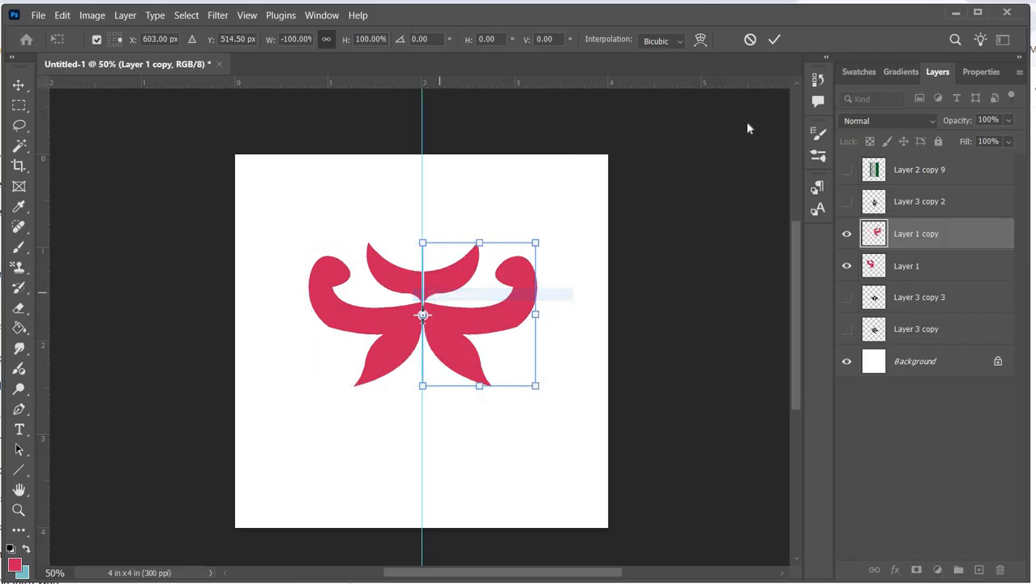
{"action": "left_click", "coordinate": [774, 38]}
{"action": "left_click", "coordinate": [571, 278]}
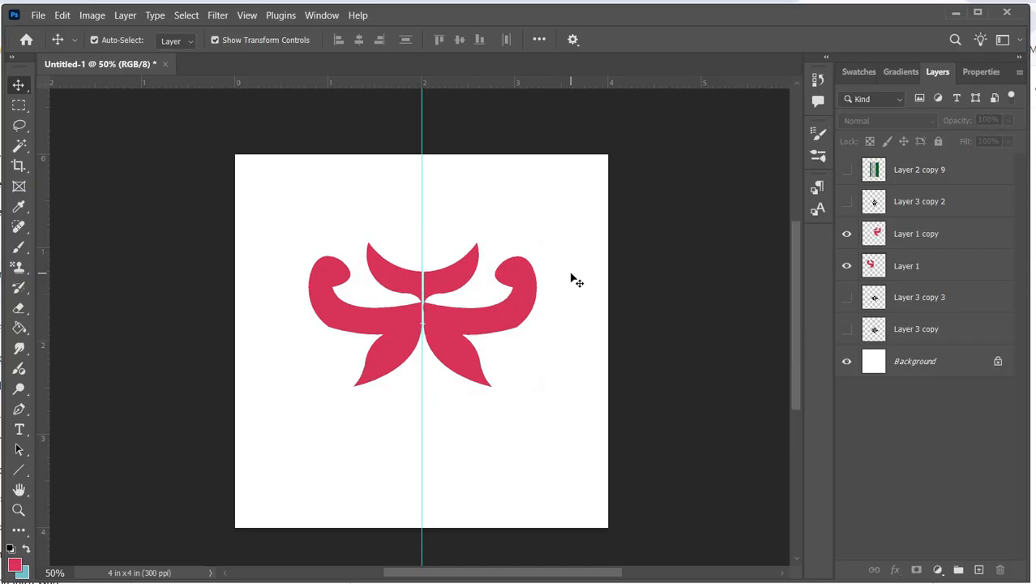
Nudge the mirrored half left in three small steps until it meets the original half at the guide.
{"action": "left_click", "coordinate": [481, 314]}
{"action": "key", "text": "Left"}
{"action": "key", "text": "Left"}
{"action": "key", "text": "Left"}
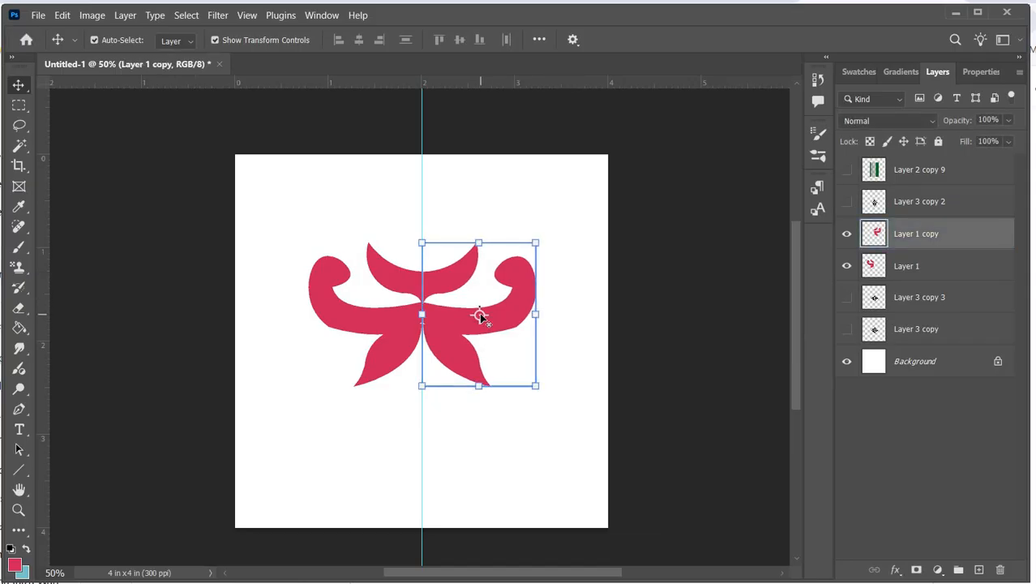
Merge Layer 1 and Layer 1 copy into a single layer holding the full red motif.
{"action": "left_click", "coordinate": [943, 259], "text": "shift"}
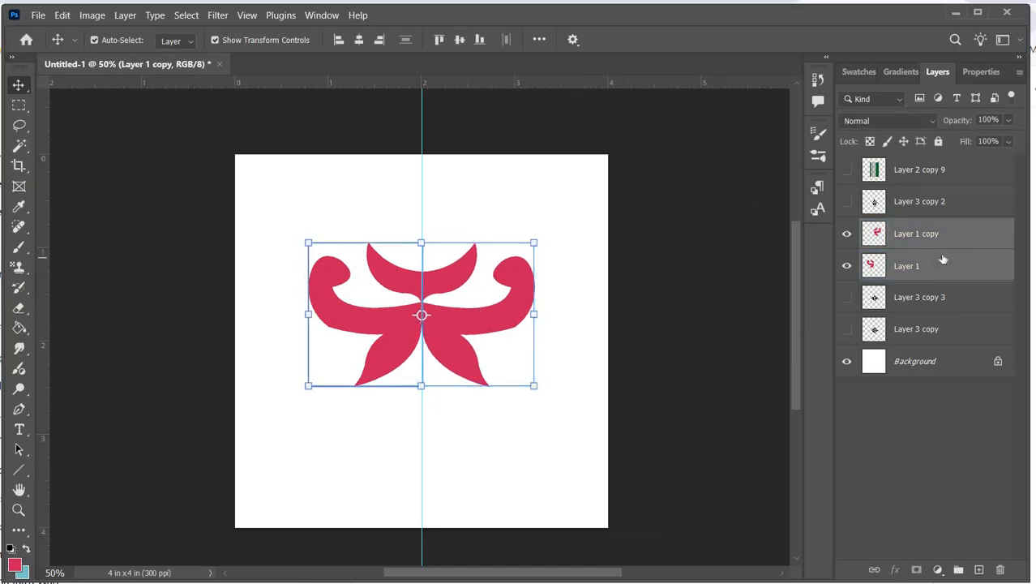
{"action": "key", "text": "ctrl+e"}
{"action": "left_click", "coordinate": [587, 454]}
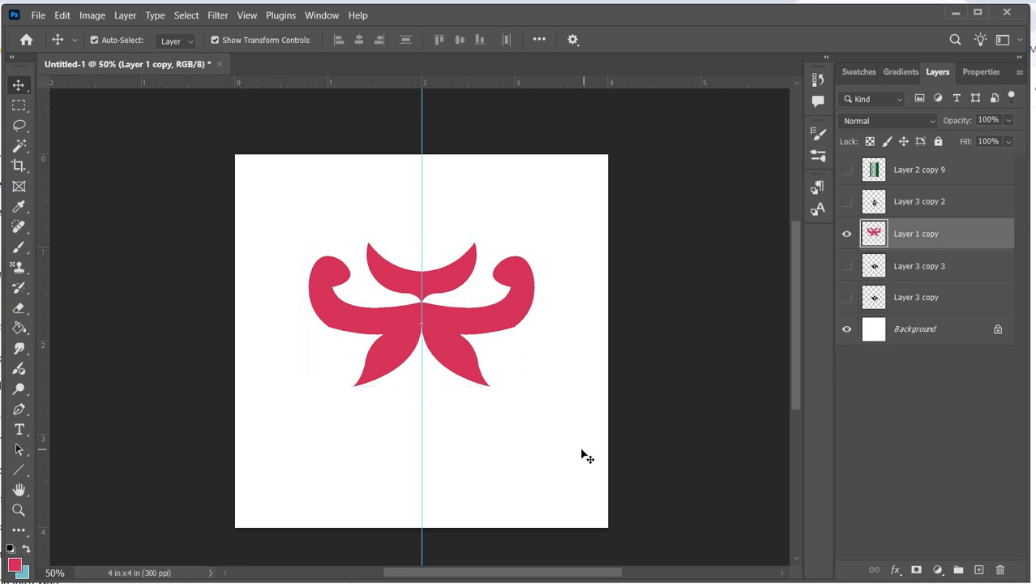
Move the vertical centre guide off the canvas, well to the left of the artwork.
{"action": "left_click_drag", "start_coordinate": [421, 449], "coordinate": [131, 451]}
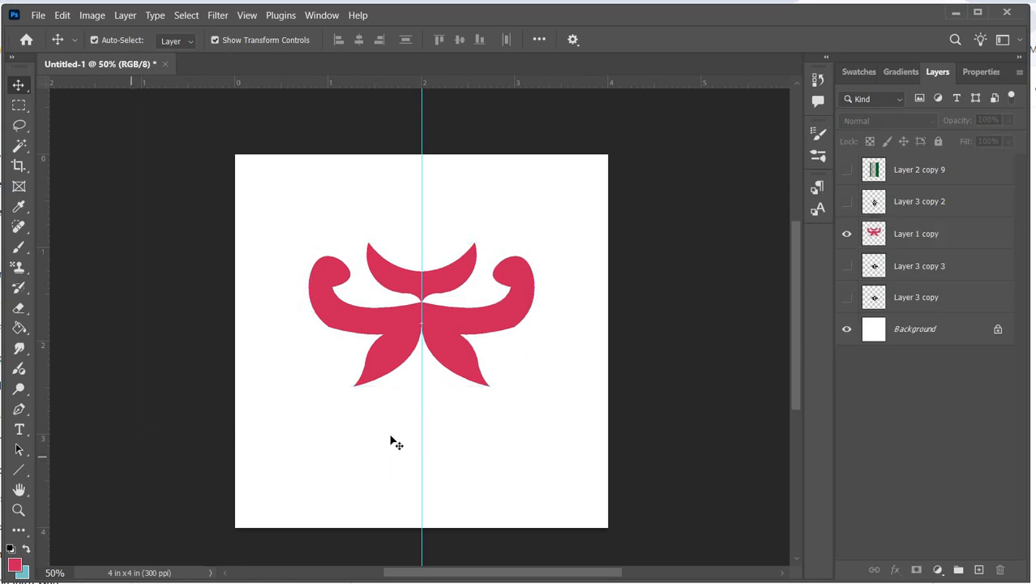
{"action": "scroll", "coordinate": [499, 350], "scroll_direction": "up", "scroll_amount": 1}
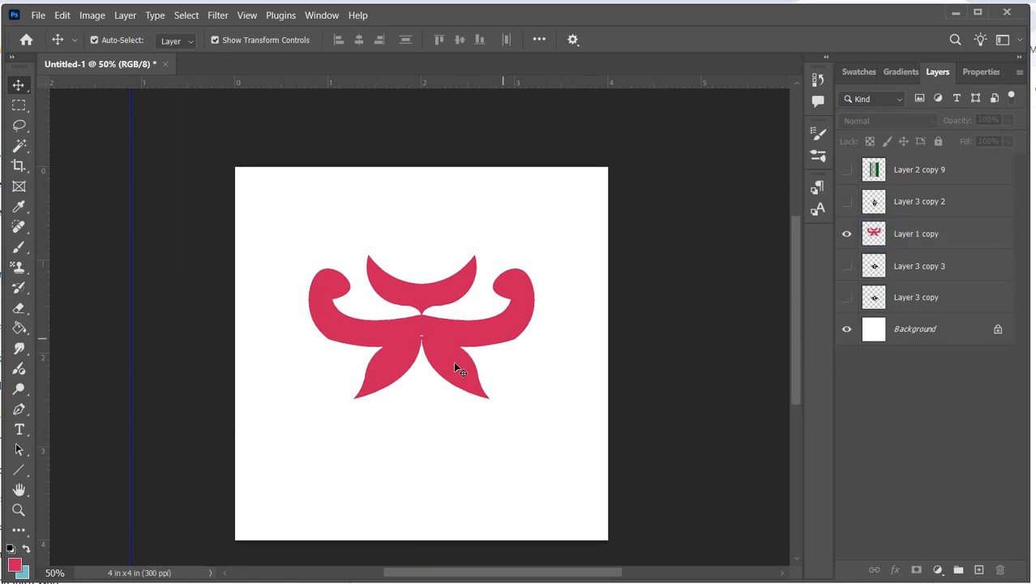
{"action": "left_click", "coordinate": [458, 363]}
{"action": "left_click", "coordinate": [557, 306]}
Show Layer 3 copy 3, move its black motif below the red one, and rotate it upright by about -89°.
{"action": "left_click", "coordinate": [845, 272]}
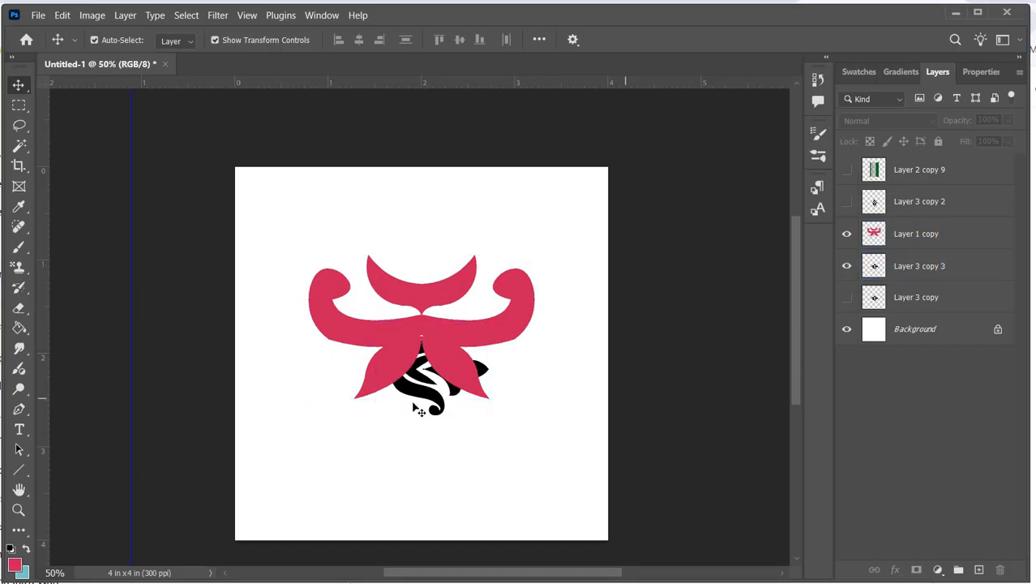
{"action": "left_click", "coordinate": [413, 403]}
{"action": "left_click", "coordinate": [432, 395]}
{"action": "left_click_drag", "start_coordinate": [428, 392], "coordinate": [433, 485]}
{"action": "left_click_drag", "start_coordinate": [490, 394], "coordinate": [362, 373]}
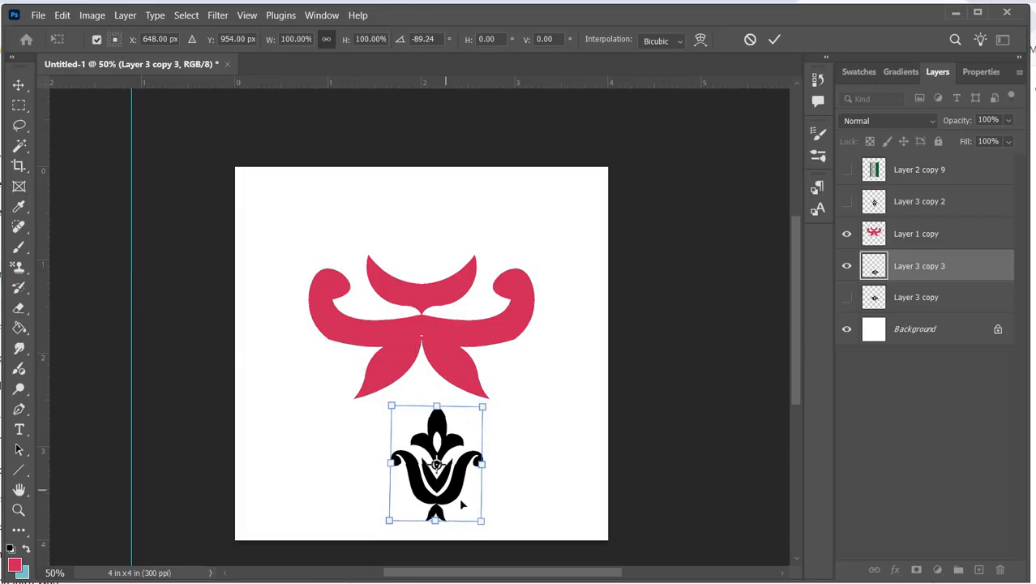
Move the black motif to the upper middle of the canvas, centred over the red motif, and commit the transform.
{"action": "left_click_drag", "start_coordinate": [455, 493], "coordinate": [444, 256]}
{"action": "left_click_drag", "start_coordinate": [437, 259], "coordinate": [437, 265]}
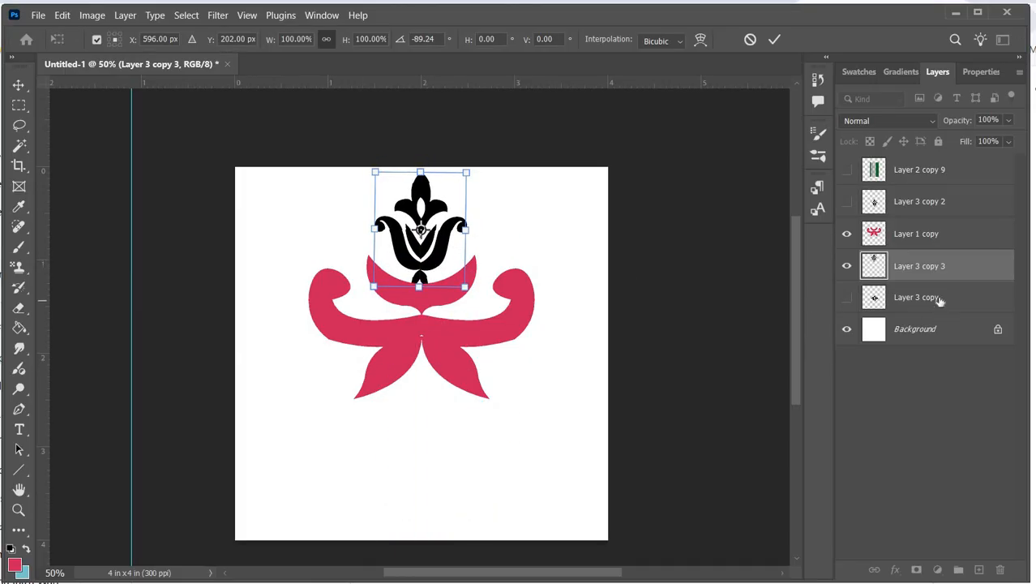
{"action": "key", "text": "Return"}
{"action": "left_click", "coordinate": [921, 241], "text": "ctrl"}
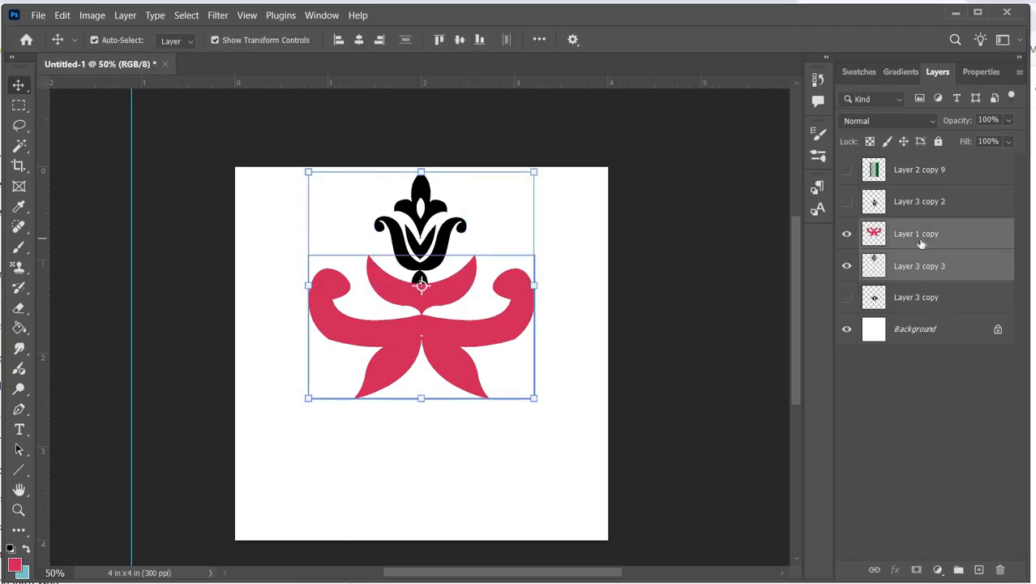
{"action": "key", "text": "ctrl+e"}
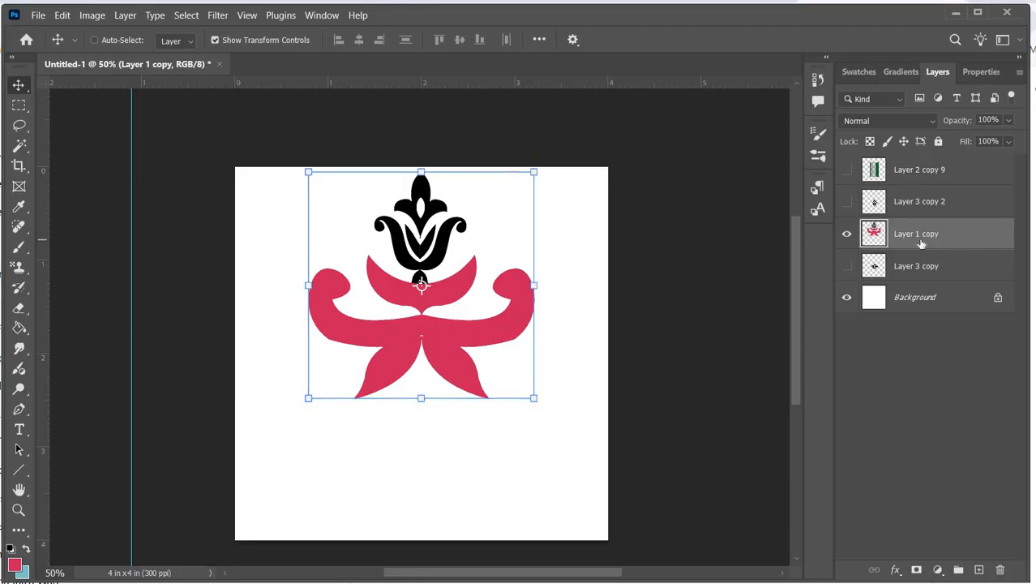
{"action": "key", "text": "ctrl+z"}
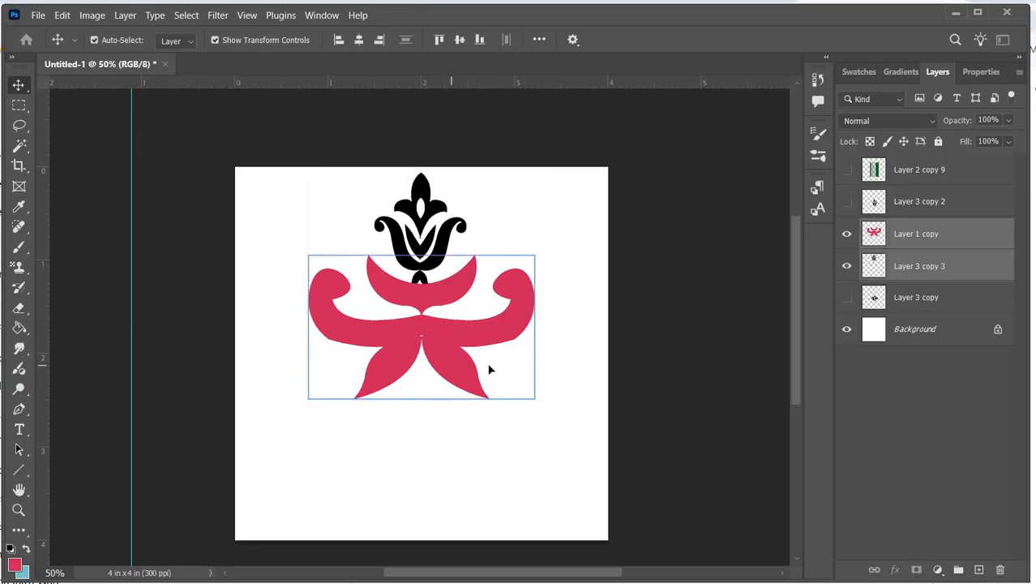
{"action": "left_click", "coordinate": [583, 382]}
Scale the red motif on Layer 1 copy down to about 74% and centre it under the black motif.
{"action": "left_click", "coordinate": [452, 357]}
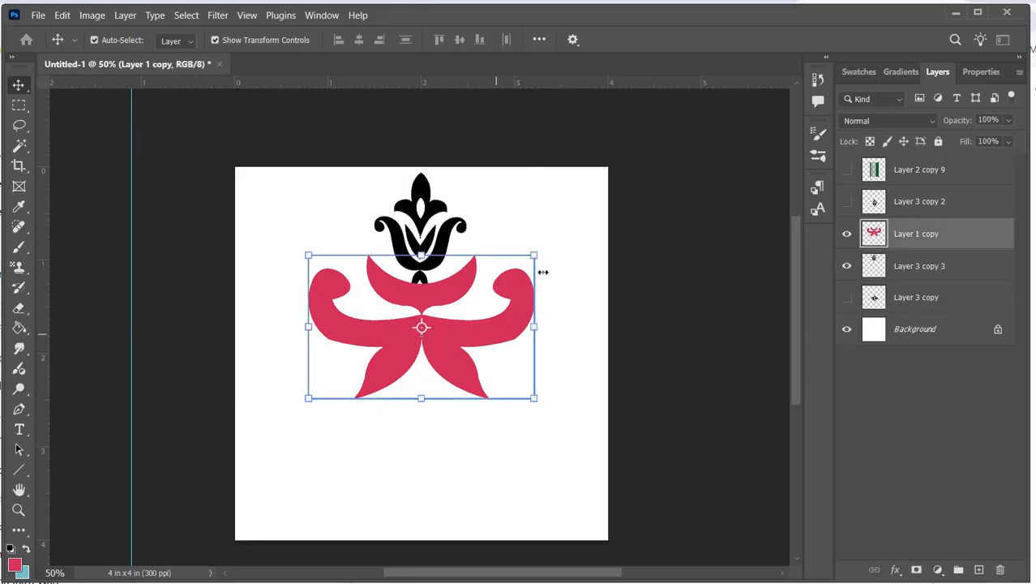
{"action": "left_click_drag", "start_coordinate": [536, 254], "coordinate": [483, 300]}
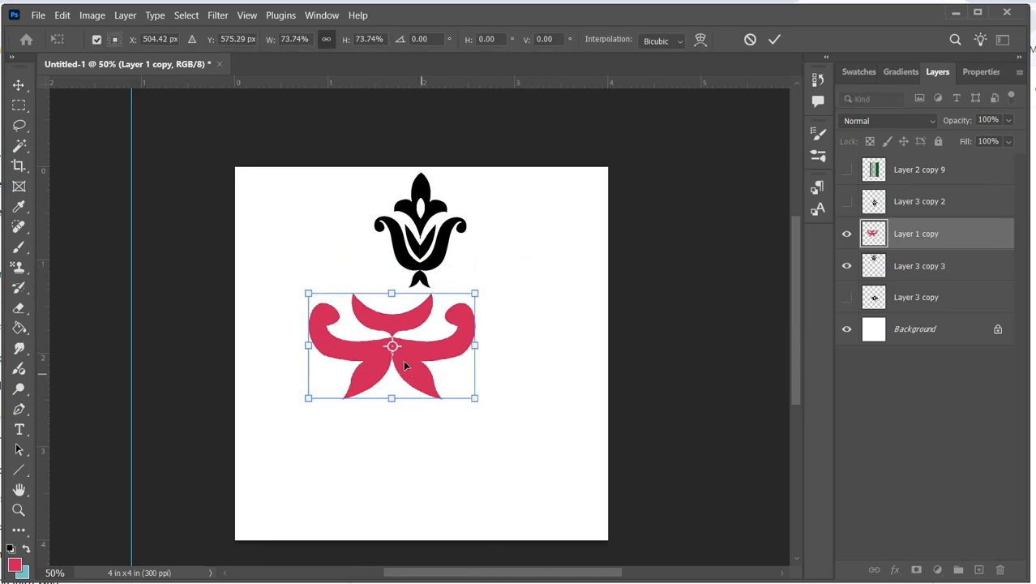
{"action": "left_click_drag", "start_coordinate": [405, 360], "coordinate": [441, 313]}
Flip the red motif vertically and merge its layer with the black motif on Layer 3 copy 3.
{"action": "right_click", "coordinate": [439, 373]}
{"action": "left_click", "coordinate": [452, 360]}
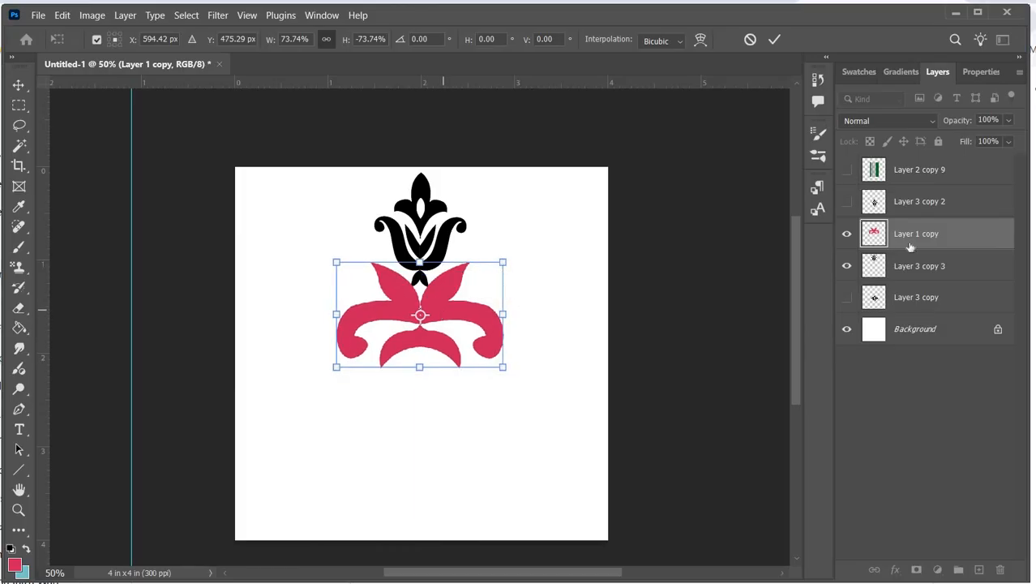
{"action": "left_click", "coordinate": [915, 266], "text": "shift"}
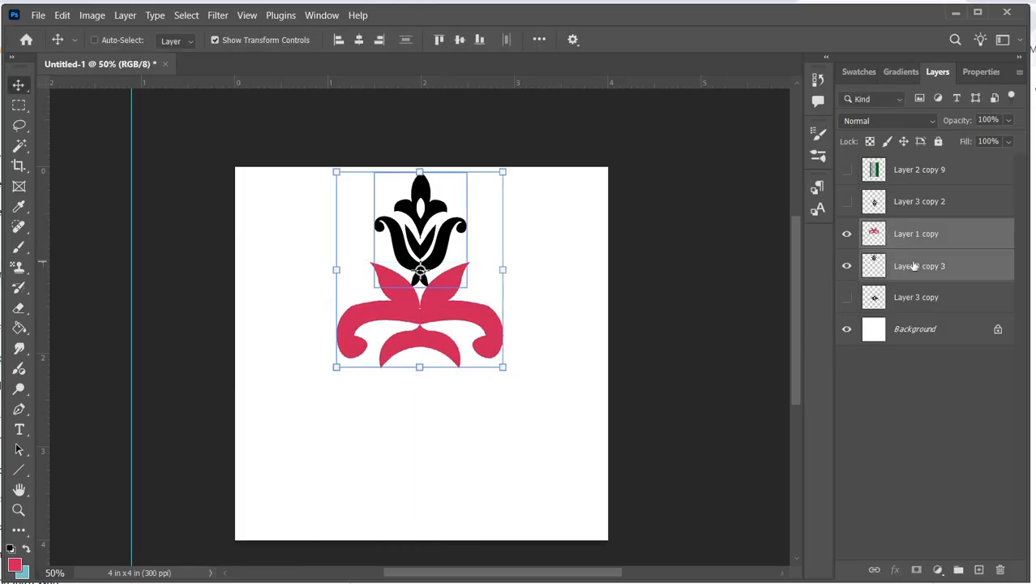
{"action": "key", "text": "ctrl+e"}
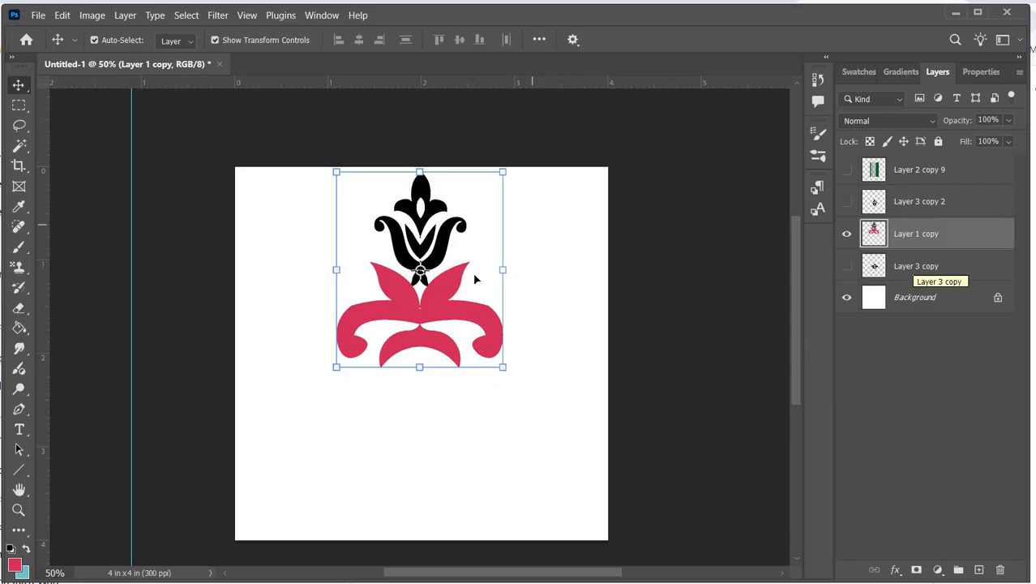
Move the merged motif down to the middle of the canvas and rotate it 90°.
{"action": "left_click_drag", "start_coordinate": [447, 297], "coordinate": [452, 374]}
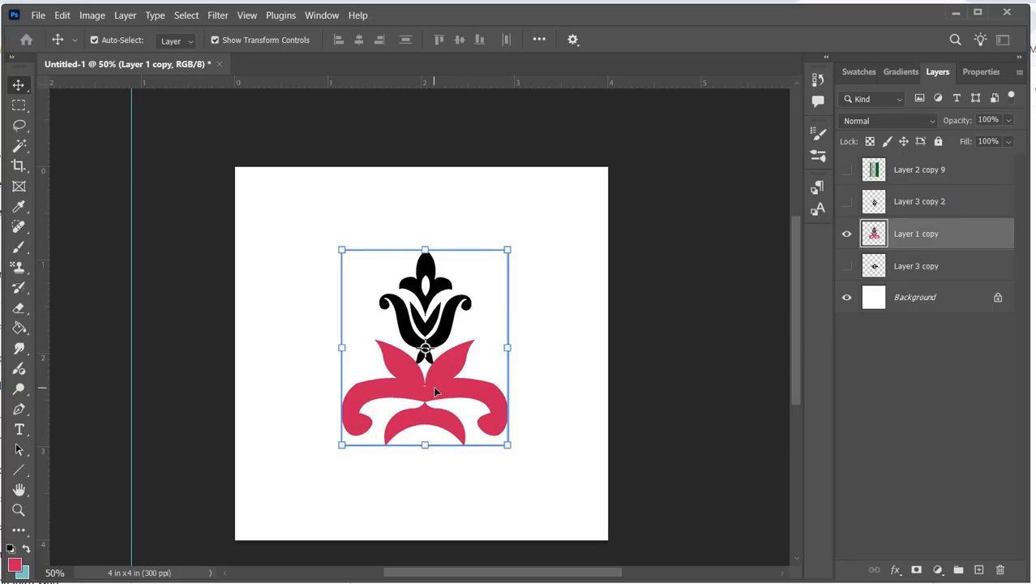
{"action": "key", "text": "ctrl+t"}
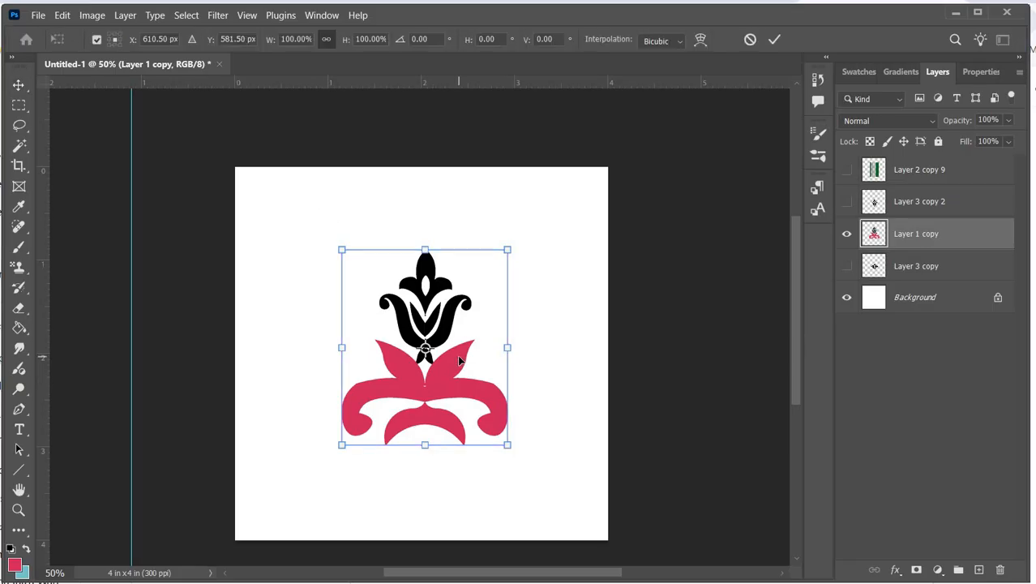
{"action": "left_click", "coordinate": [401, 42]}
{"action": "type", "text": "90"}
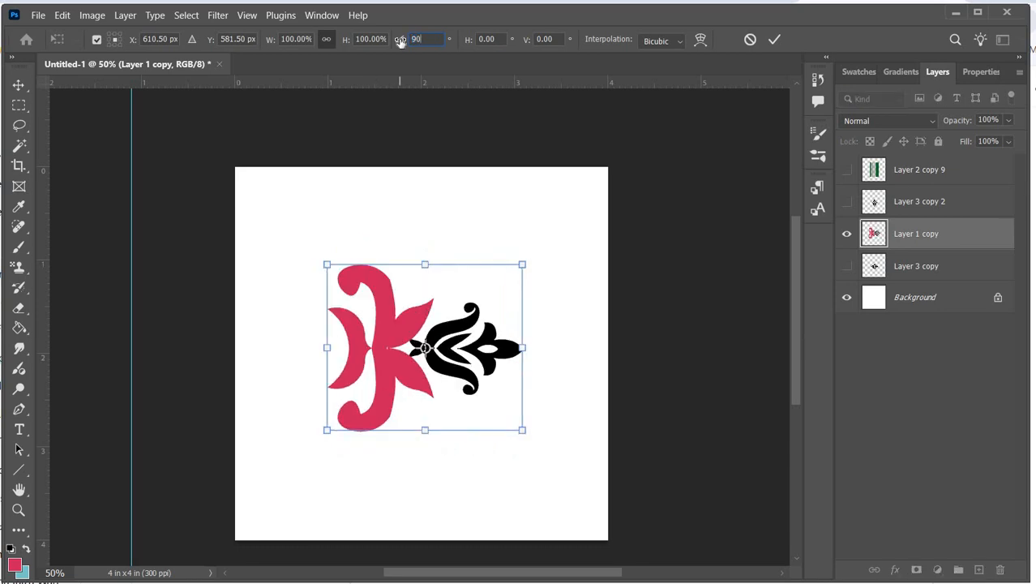
{"action": "left_click", "coordinate": [773, 40]}
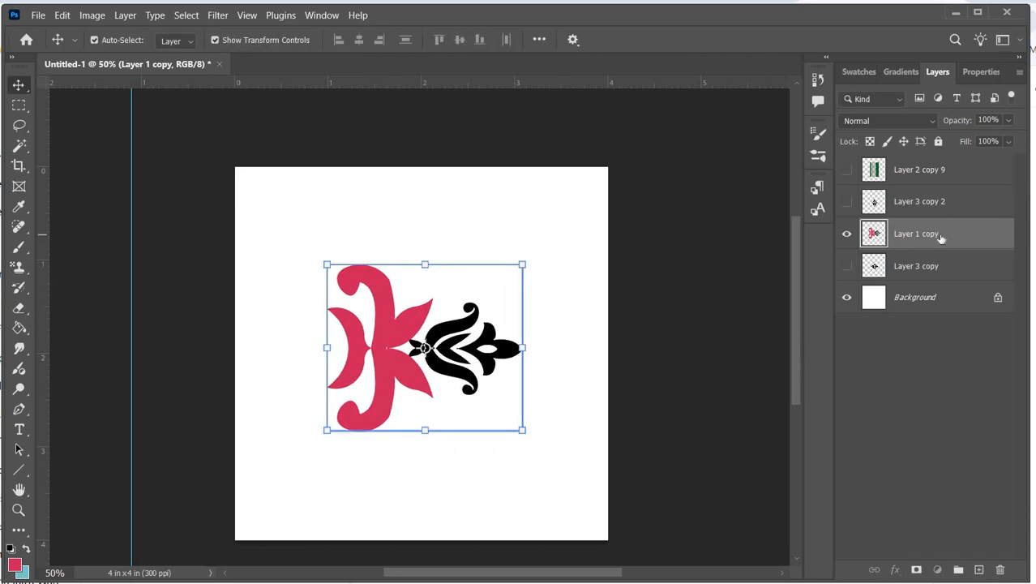
Duplicate the merged motif layer and hide the original Layer 1 copy.
{"action": "key", "text": "ctrl+j"}
{"action": "left_click", "coordinate": [846, 266]}
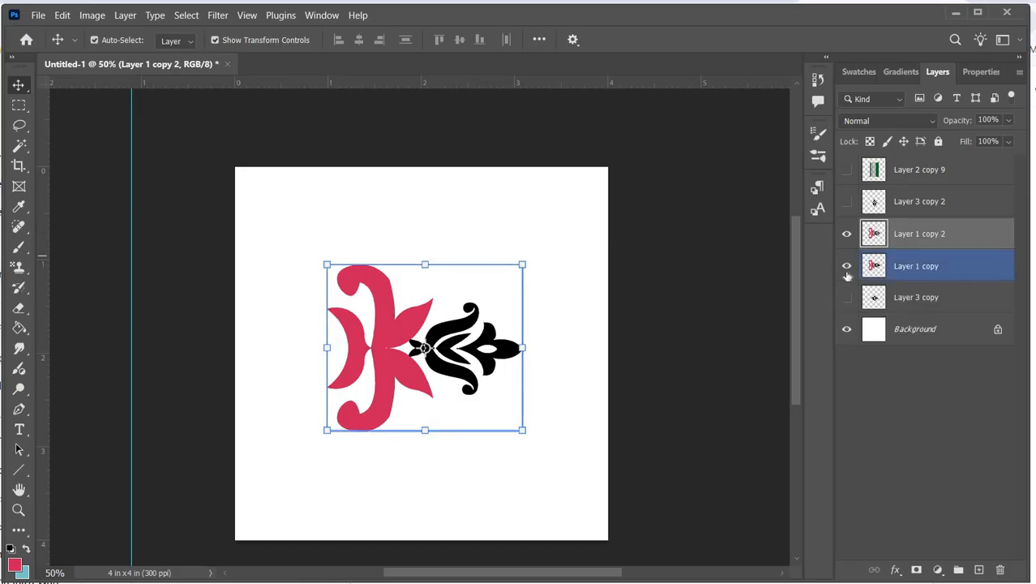
Compare the Stagger and Blast methods, and apply the Wind filter to Layer 1 copy 2 with the Wind method from the left.
{"action": "left_click", "coordinate": [216, 17]}
{"action": "mouse_move", "coordinate": [282, 303]}
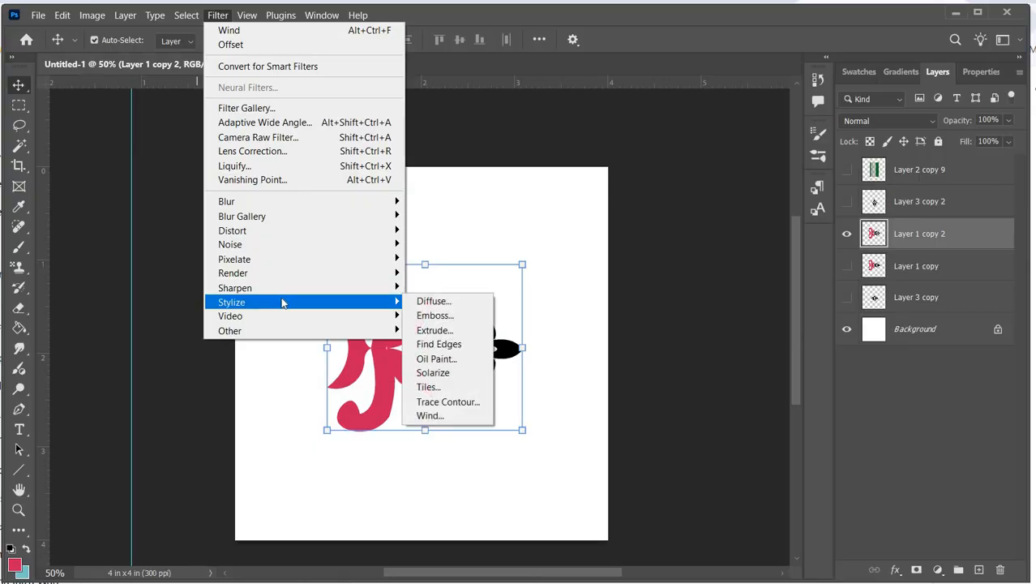
{"action": "left_click", "coordinate": [430, 415]}
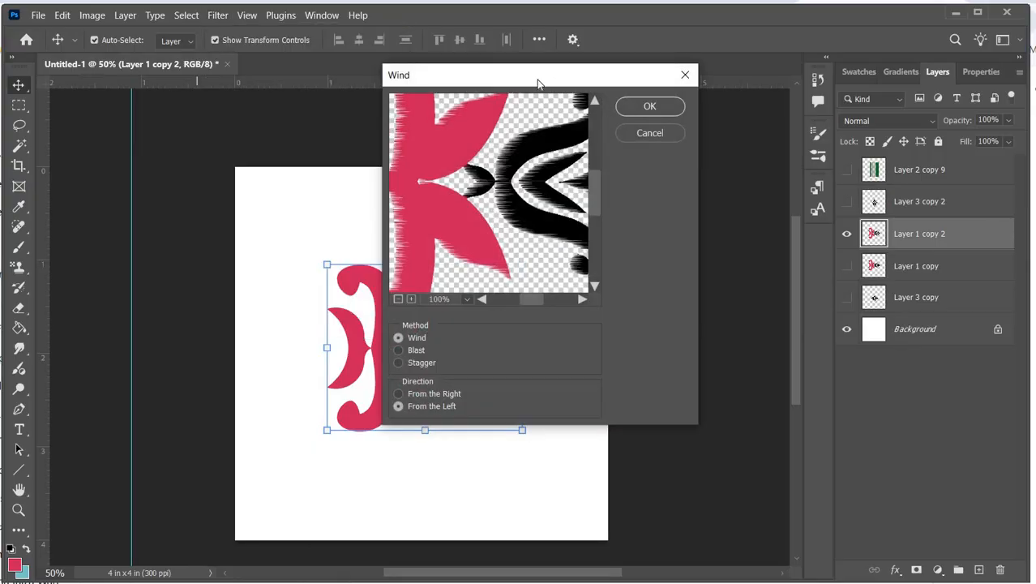
{"action": "left_click_drag", "start_coordinate": [538, 83], "coordinate": [639, 87]}
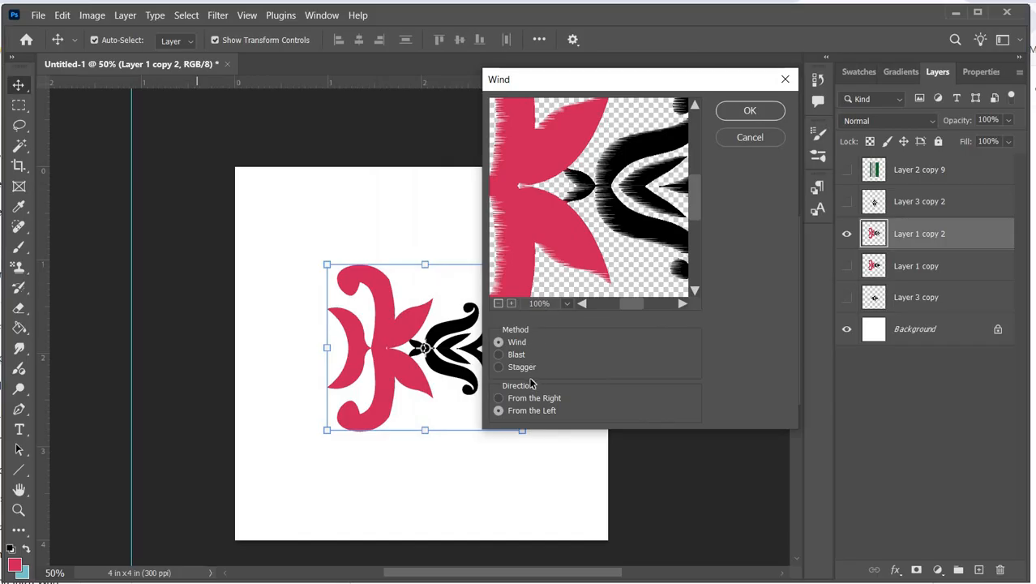
{"action": "left_click", "coordinate": [499, 369]}
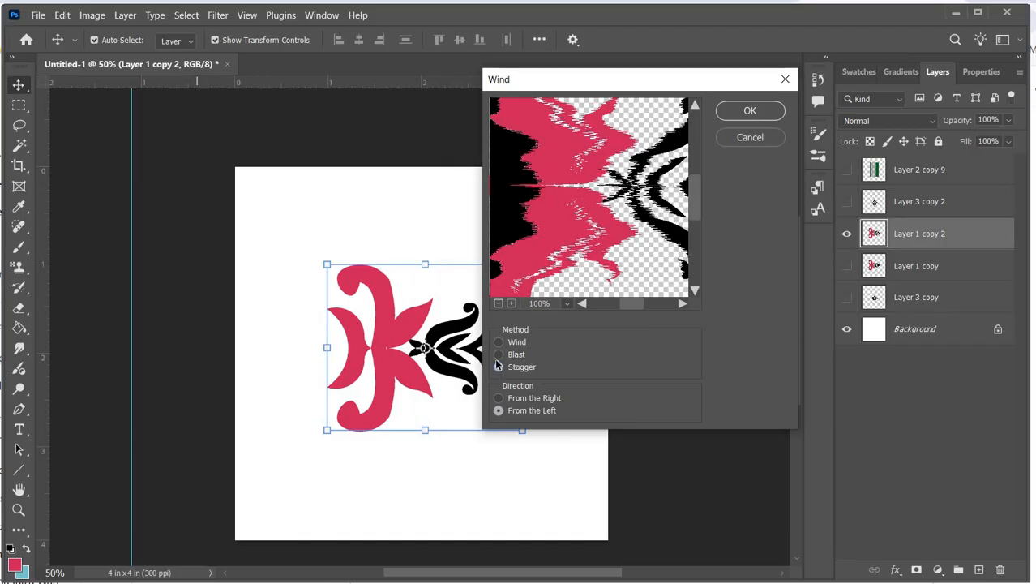
{"action": "left_click", "coordinate": [498, 357]}
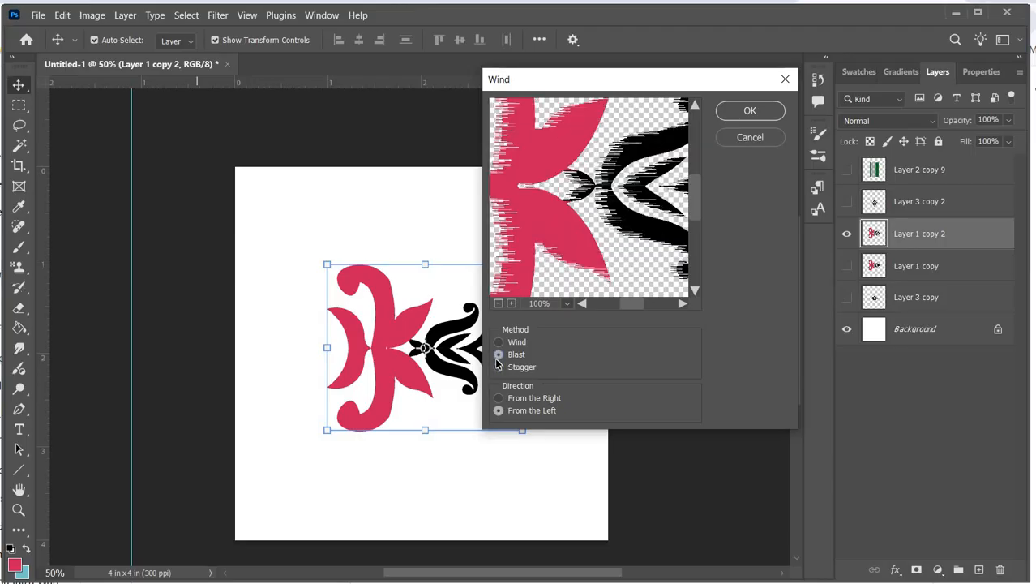
{"action": "left_click", "coordinate": [497, 344]}
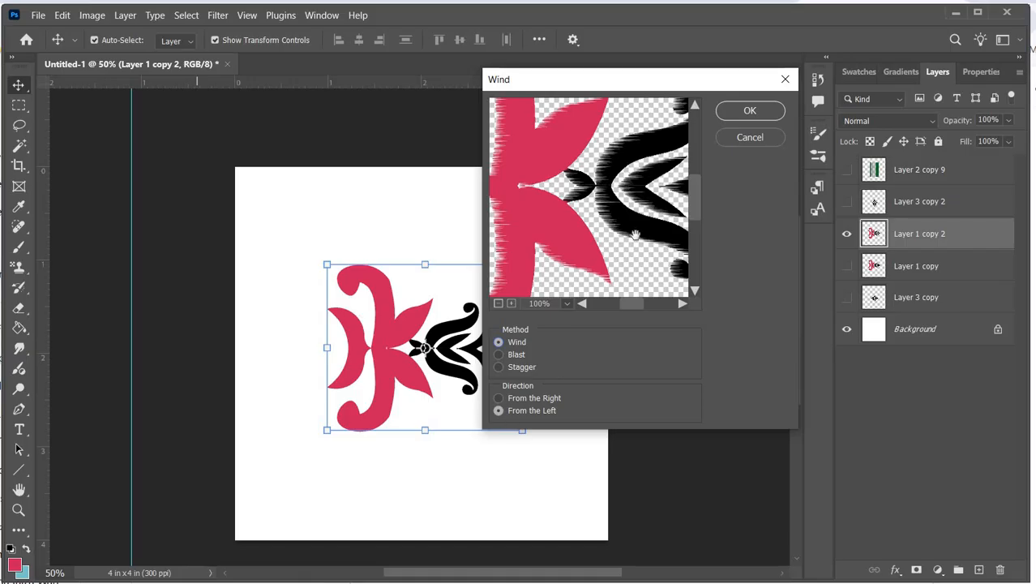
{"action": "left_click", "coordinate": [738, 114]}
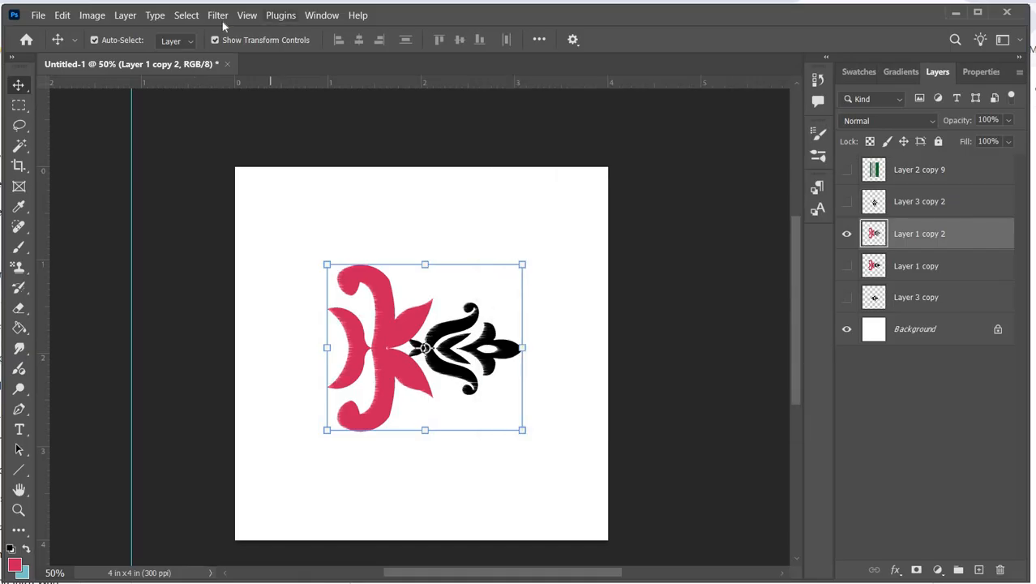
Apply the Wind filter to the duplicated motif a second time, using the Wind method from the left.
{"action": "left_click", "coordinate": [219, 16]}
{"action": "mouse_move", "coordinate": [275, 301]}
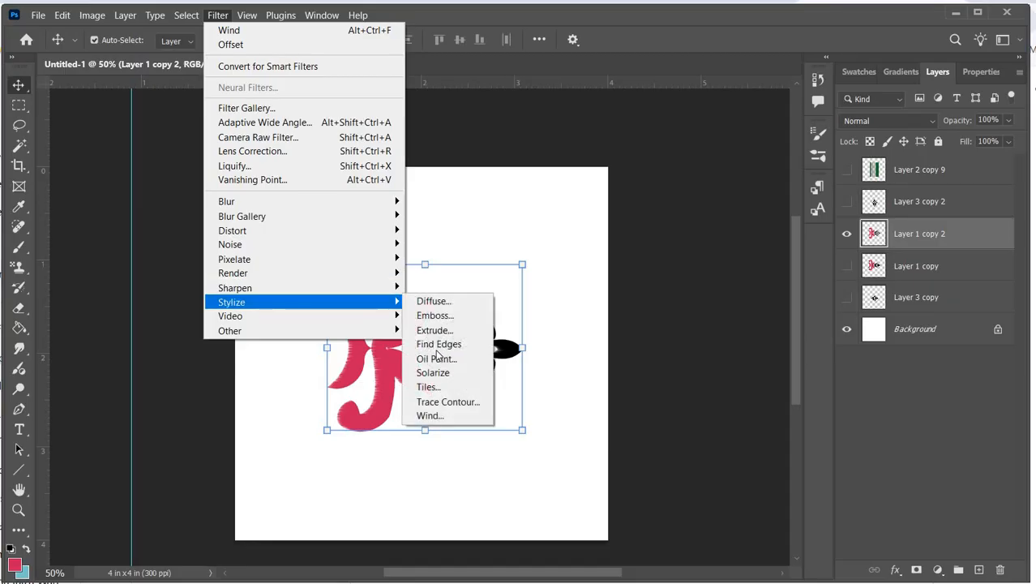
{"action": "left_click", "coordinate": [429, 416]}
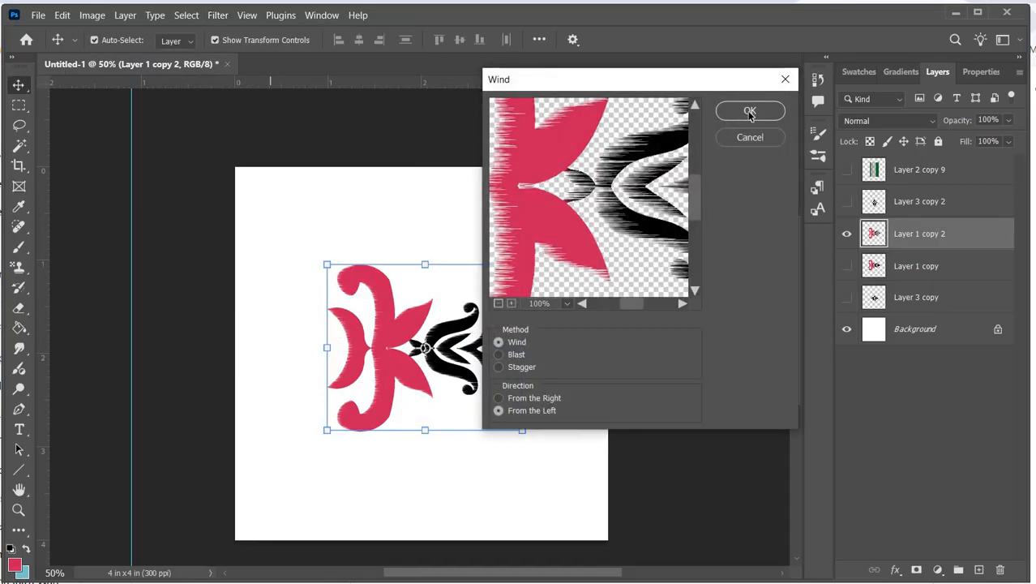
{"action": "left_click", "coordinate": [749, 112]}
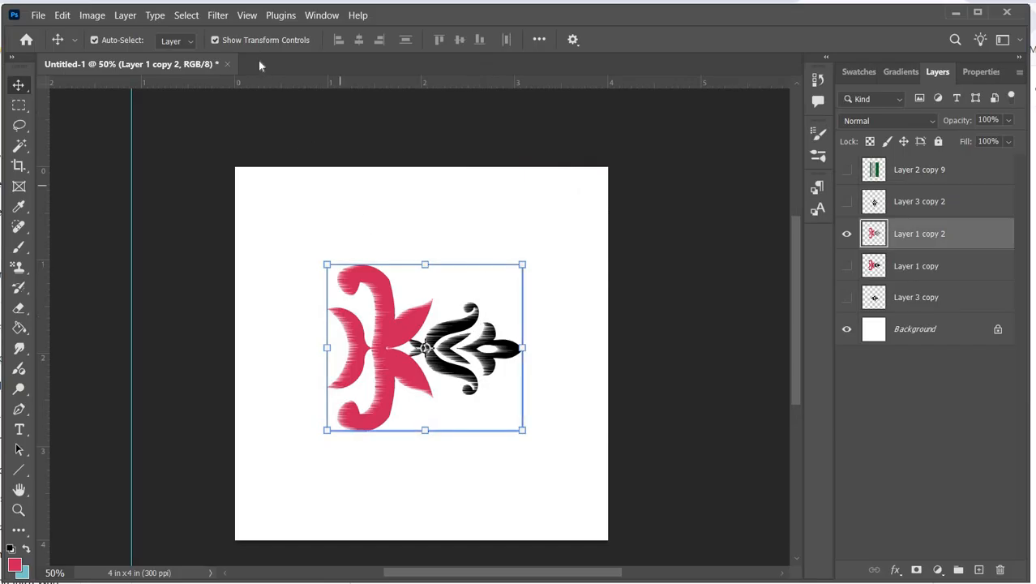
Apply the Wind filter to Layer 1 copy 2 with the Wind method from the right.
{"action": "left_click", "coordinate": [217, 15]}
{"action": "mouse_move", "coordinate": [272, 303]}
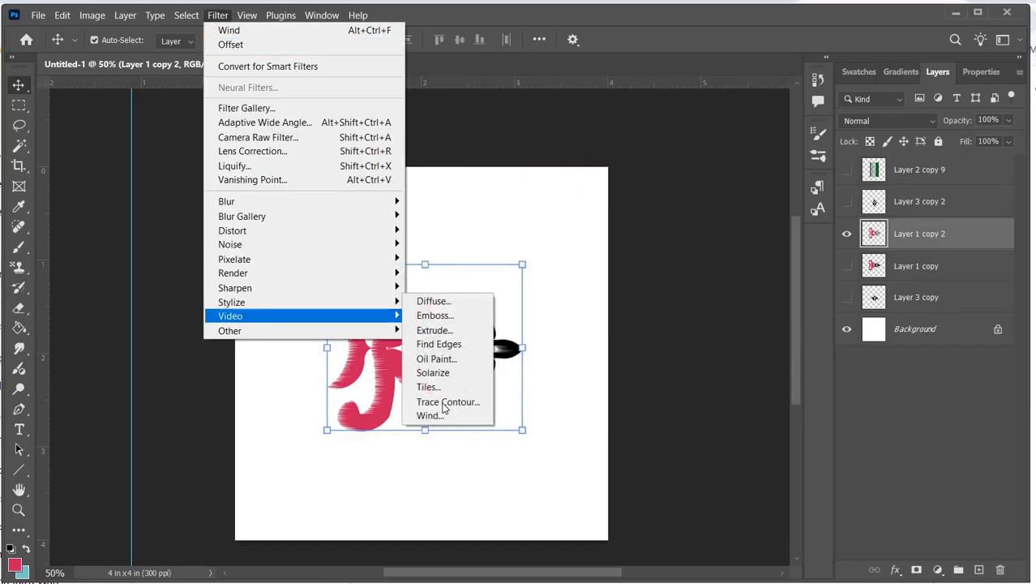
{"action": "left_click", "coordinate": [442, 480]}
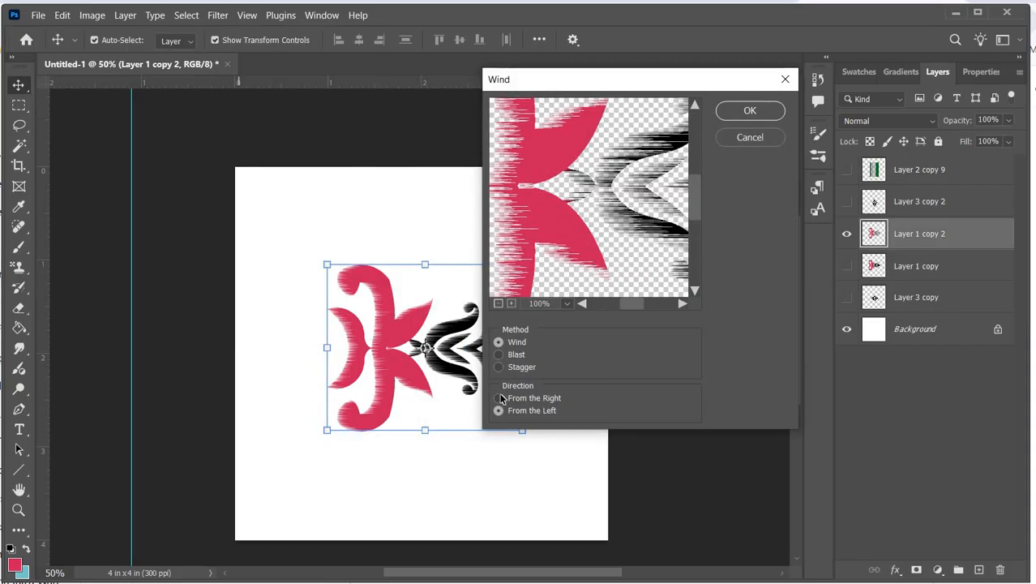
{"action": "left_click", "coordinate": [500, 400]}
{"action": "left_click", "coordinate": [732, 114]}
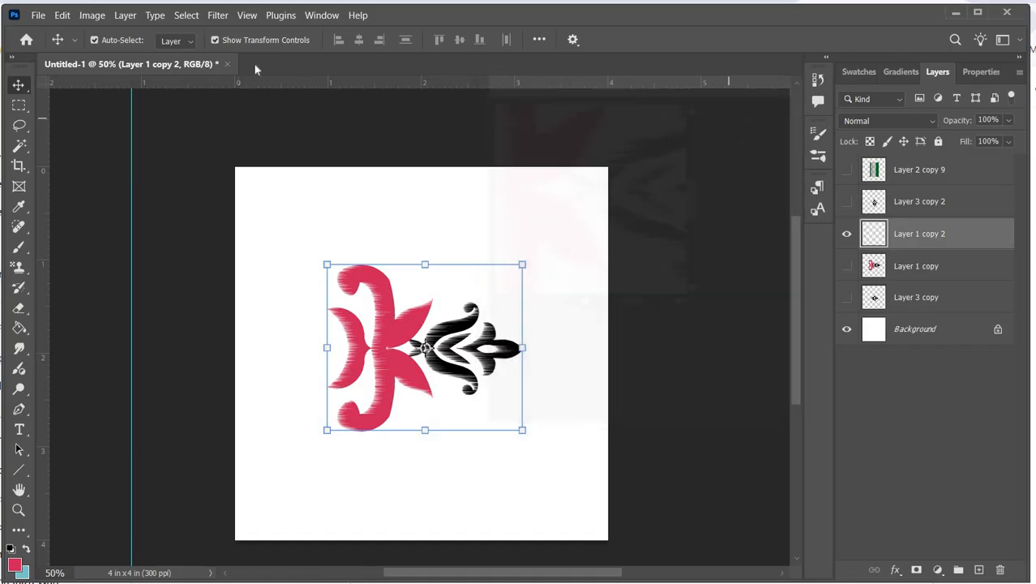
Apply the Wind filter to Layer 1 copy 2 a second time from the right, keeping the Wind method.
{"action": "left_click", "coordinate": [219, 15]}
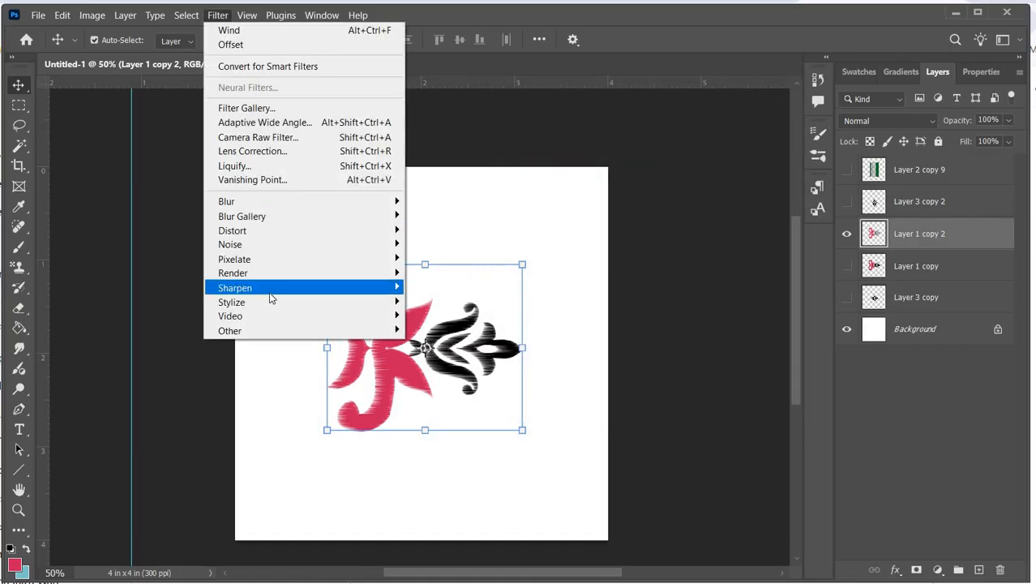
{"action": "mouse_move", "coordinate": [273, 297]}
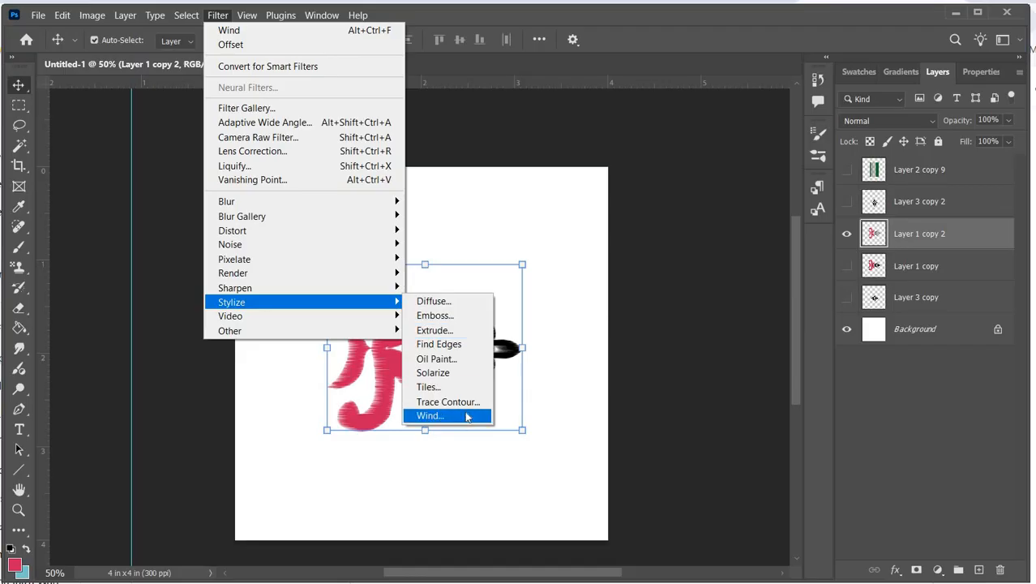
{"action": "left_click", "coordinate": [454, 419]}
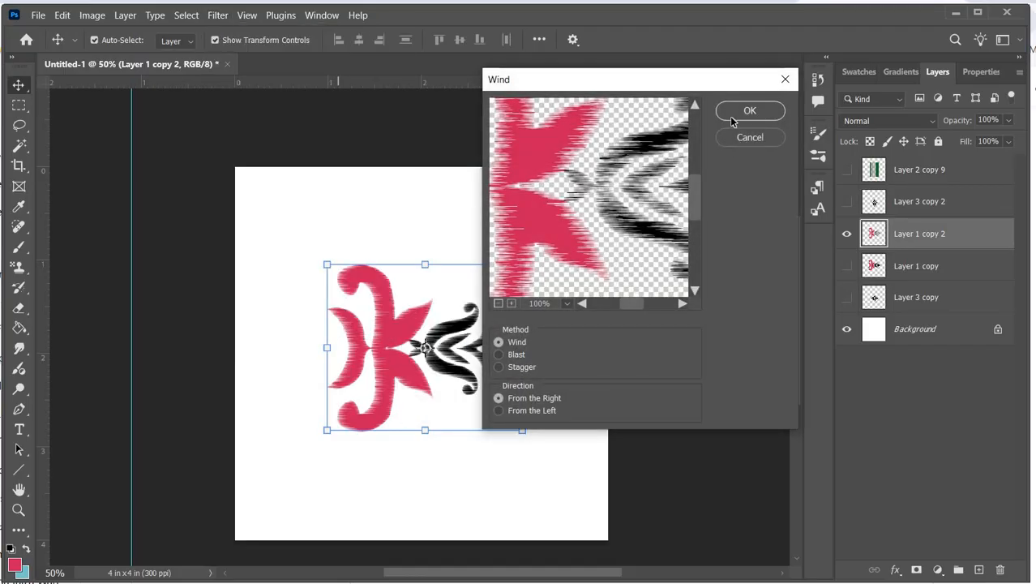
{"action": "left_click", "coordinate": [733, 114]}
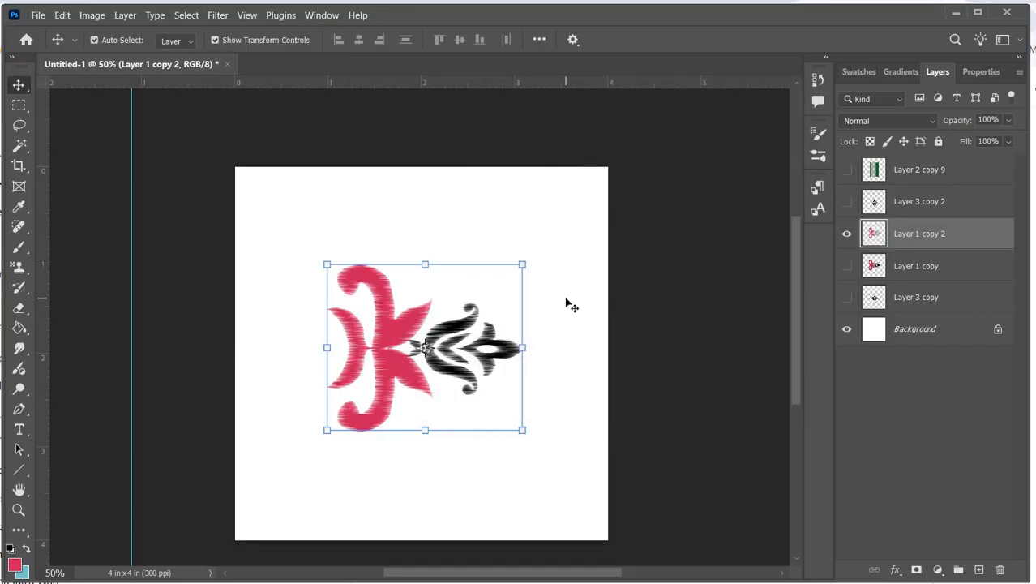
Rotate the wind-textured motif by -90° and move it to the upper left part of the canvas.
{"action": "left_click", "coordinate": [731, 324]}
{"action": "left_click", "coordinate": [492, 357]}
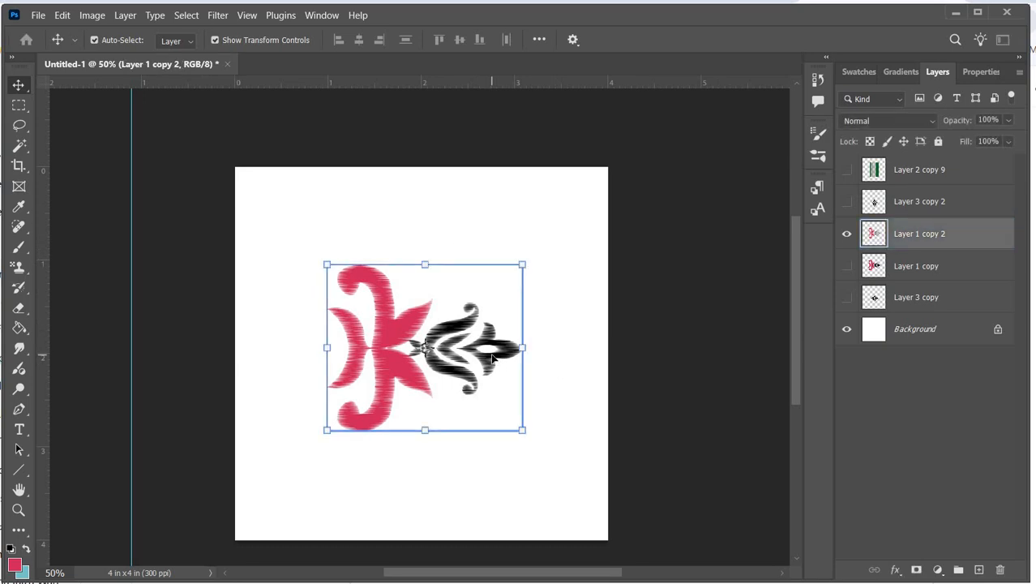
{"action": "key", "text": "ctrl+t"}
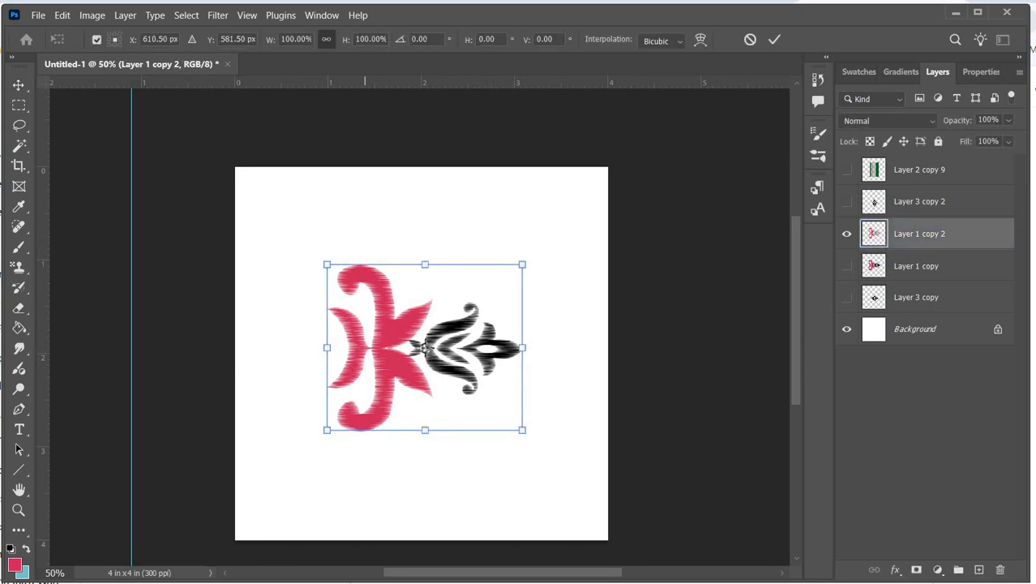
{"action": "type", "text": "-90"}
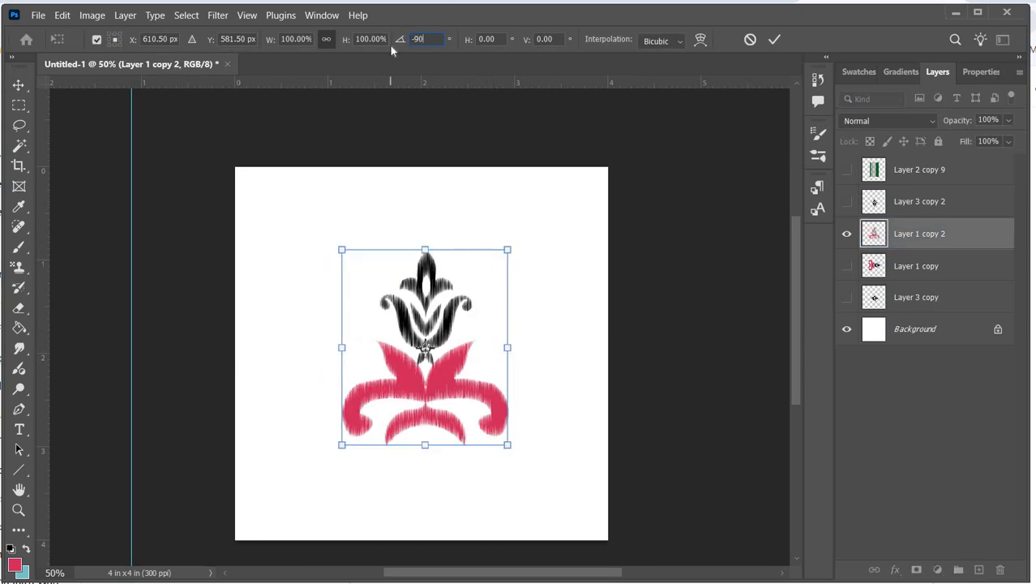
{"action": "key", "text": "Return"}
{"action": "left_click", "coordinate": [772, 39]}
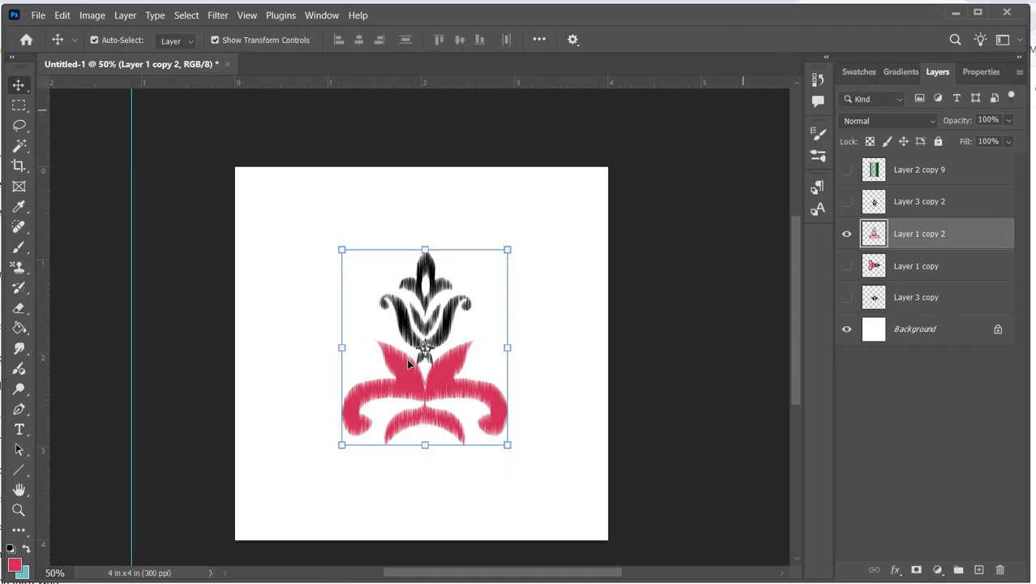
{"action": "left_click_drag", "start_coordinate": [440, 375], "coordinate": [340, 336]}
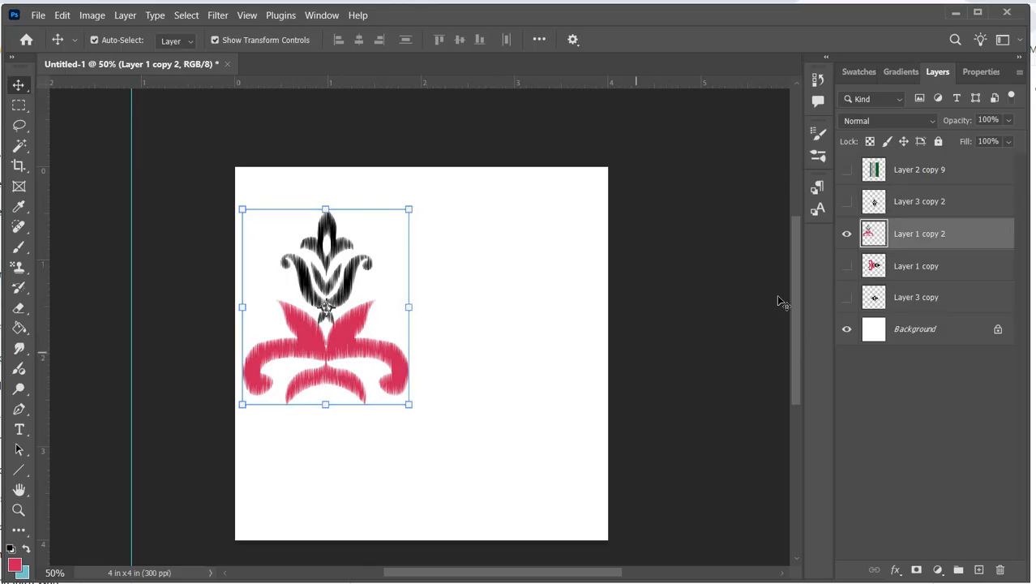
Hide Layer 1 copy 2, then show and select the untextured Layer 1 copy.
{"action": "left_click", "coordinate": [846, 235]}
{"action": "left_click", "coordinate": [848, 266]}
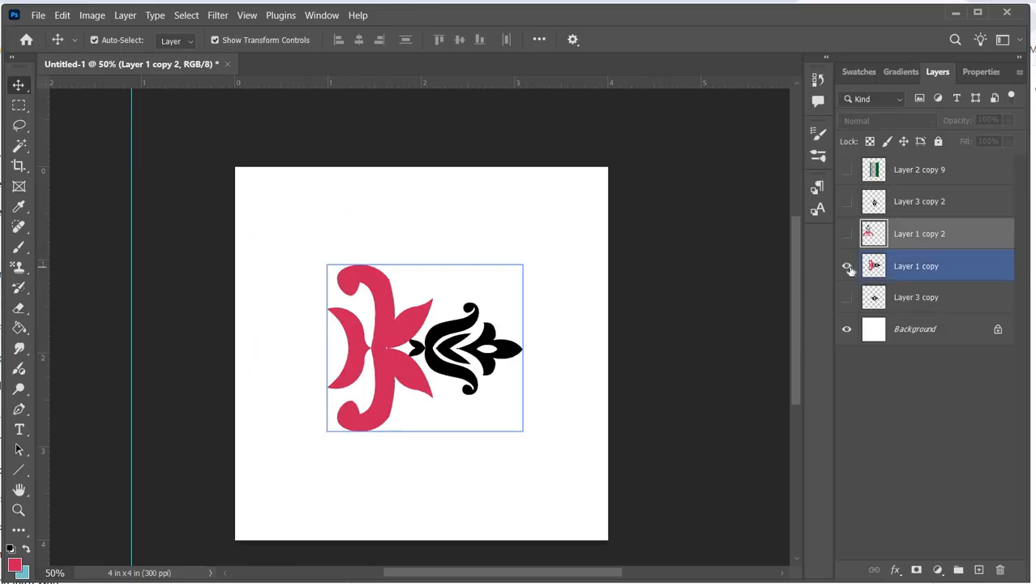
{"action": "left_click", "coordinate": [931, 270]}
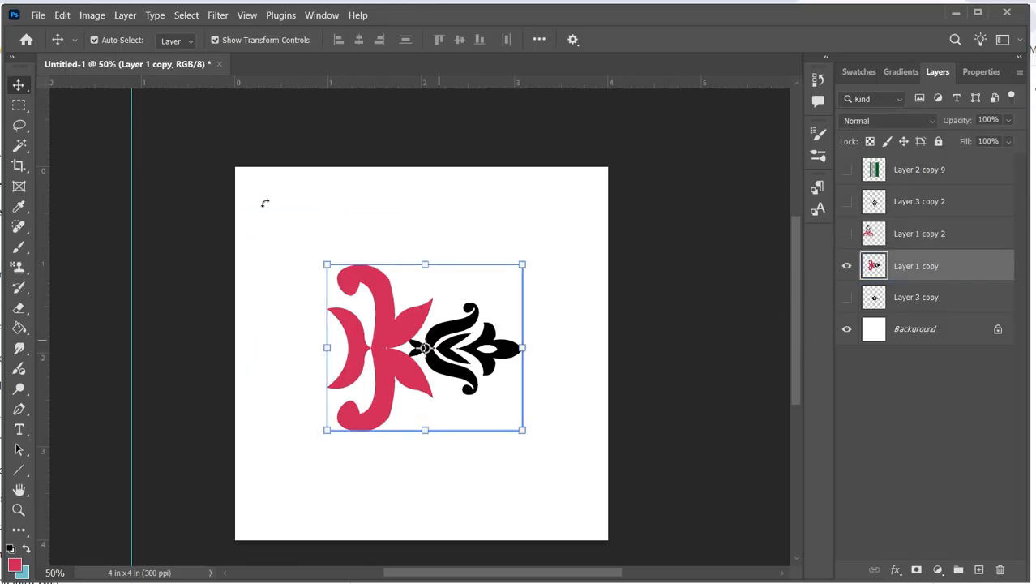
Duplicate Layer 1 copy and hide the original layer.
{"action": "left_click", "coordinate": [221, 19]}
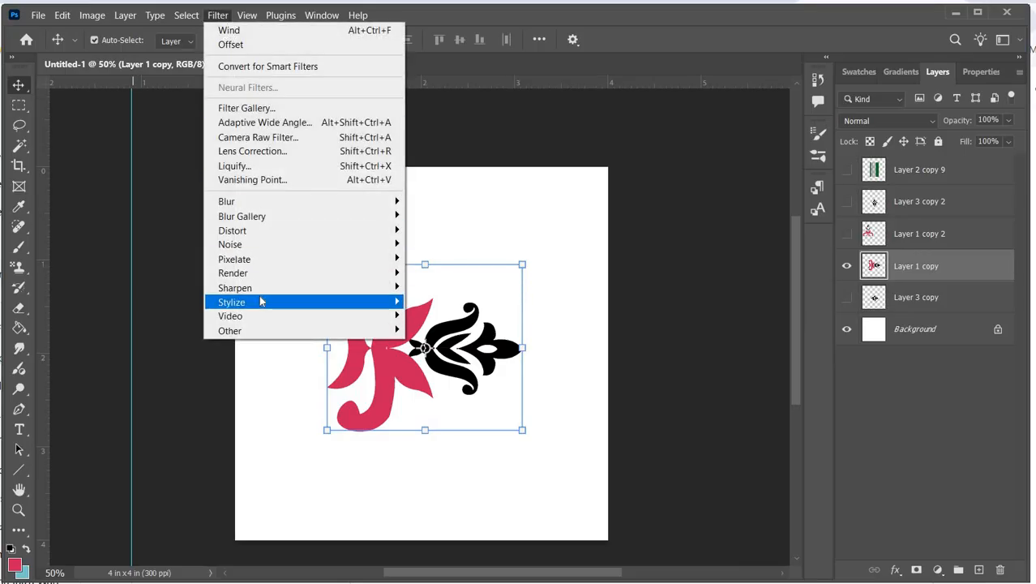
{"action": "mouse_move", "coordinate": [262, 300]}
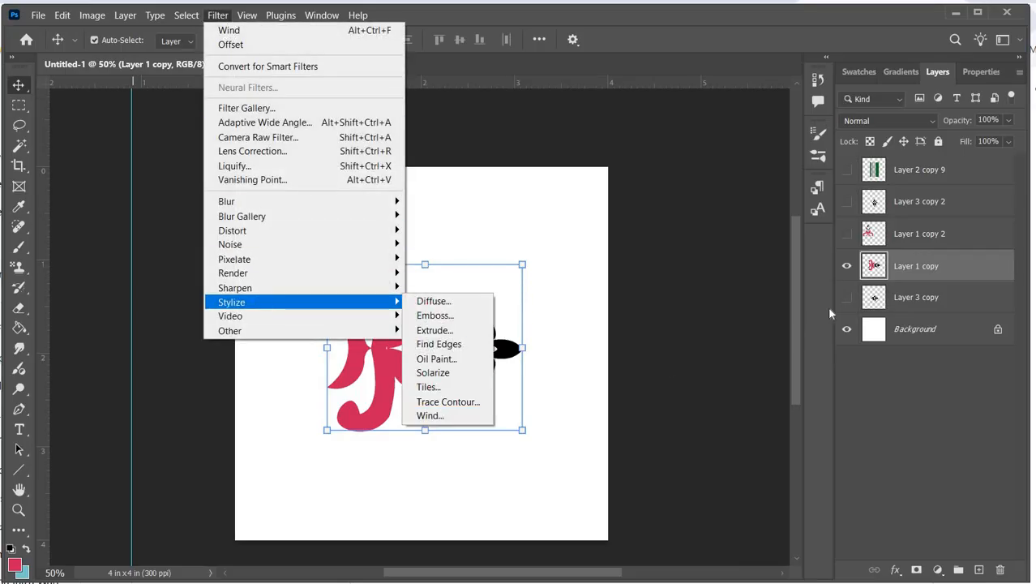
{"action": "left_click", "coordinate": [917, 270]}
{"action": "key", "text": "ctrl+j"}
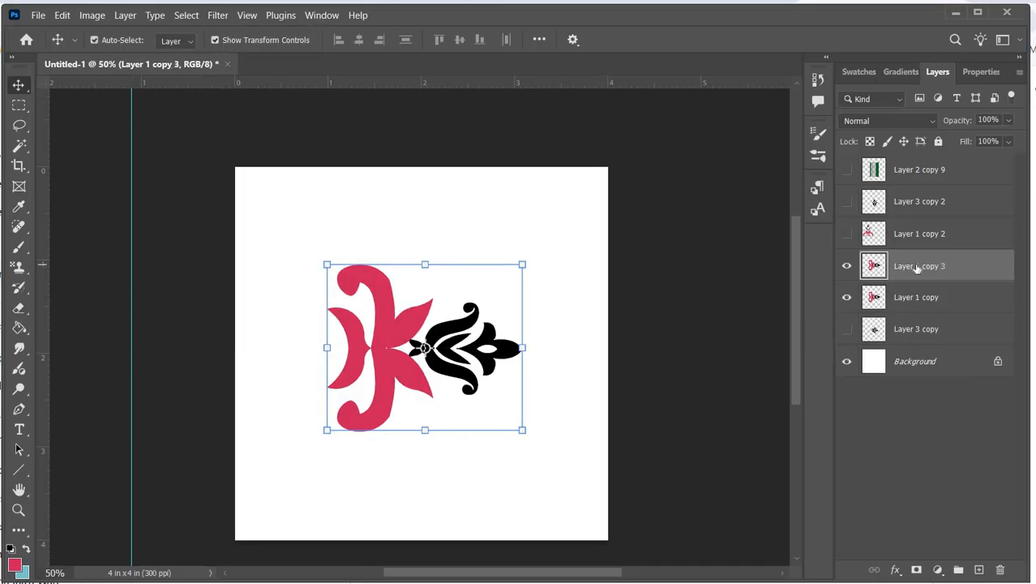
{"action": "left_click", "coordinate": [846, 299]}
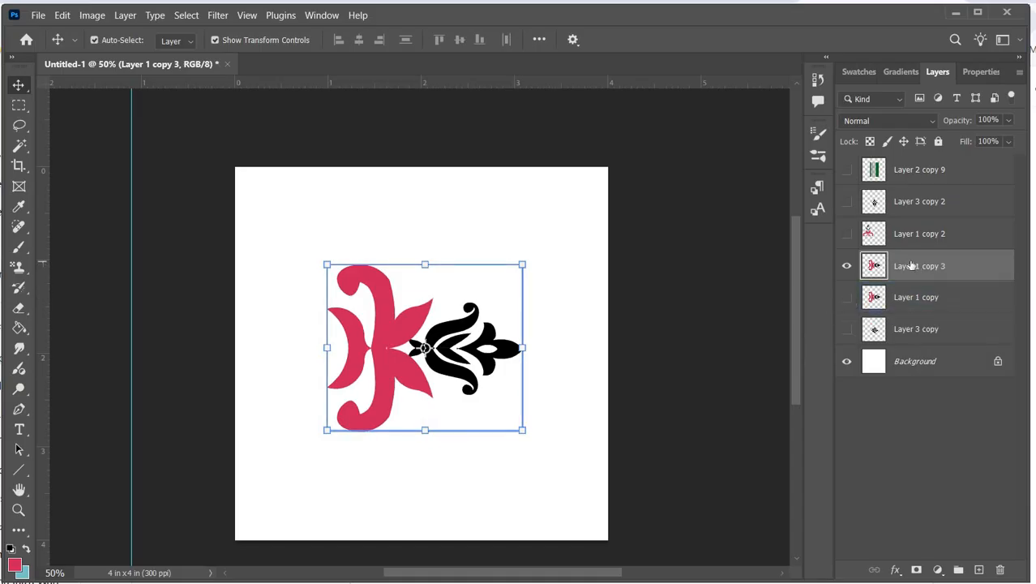
Apply the Wind filter to Layer 1 copy 3 with the Blast method from the right.
{"action": "left_click", "coordinate": [212, 16]}
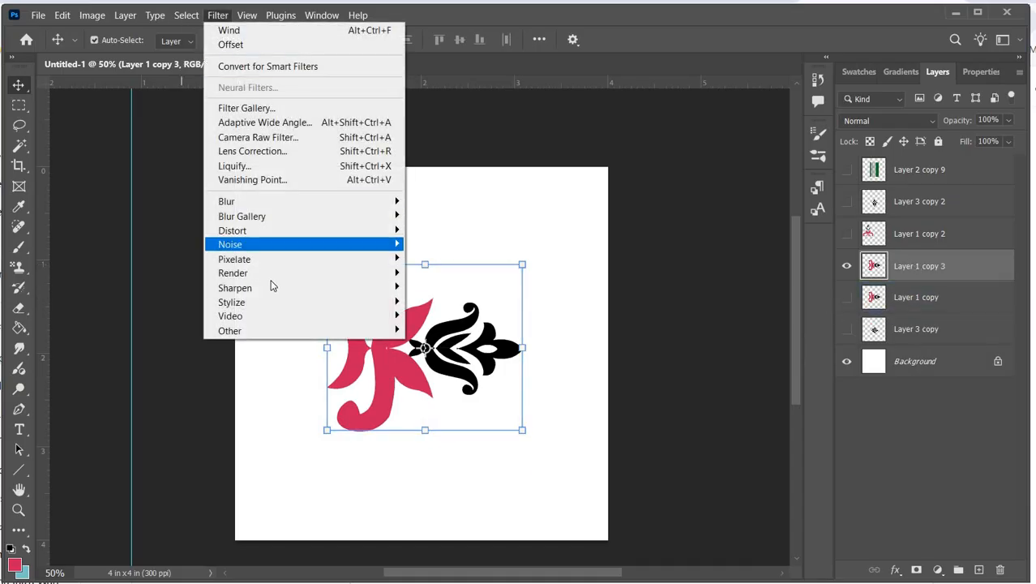
{"action": "mouse_move", "coordinate": [269, 300]}
{"action": "left_click", "coordinate": [430, 417]}
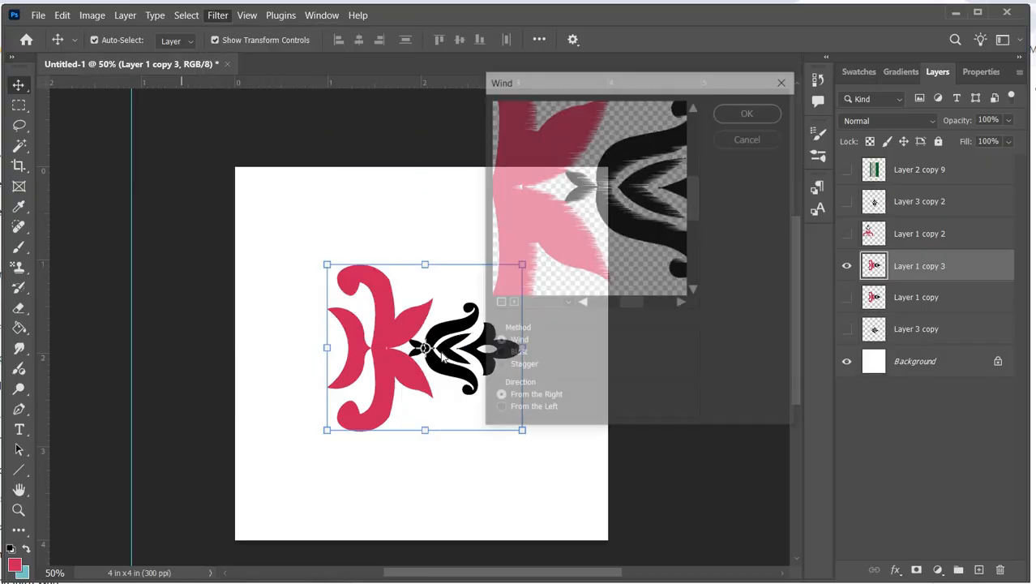
{"action": "left_click", "coordinate": [500, 355]}
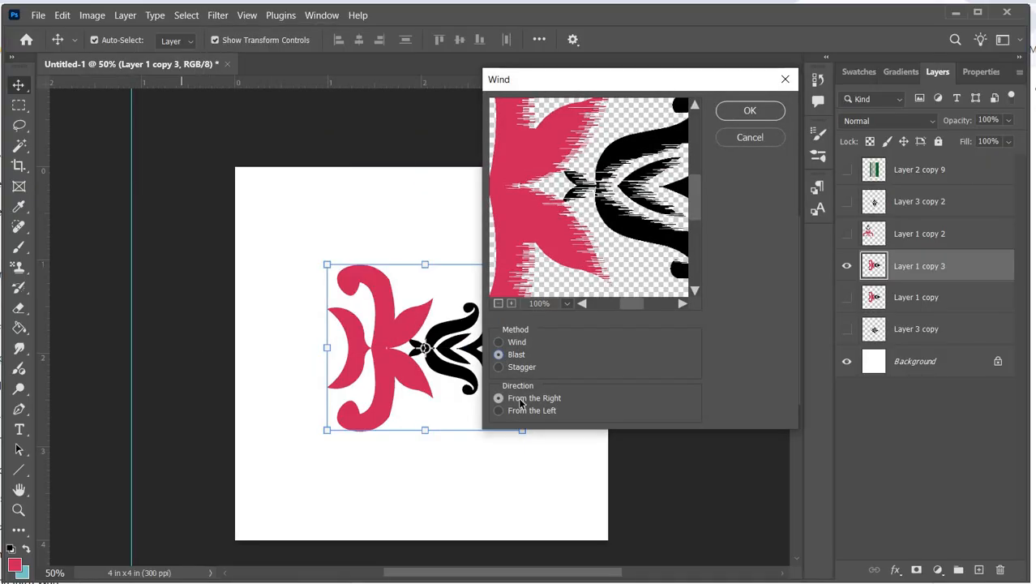
{"action": "left_click", "coordinate": [747, 112]}
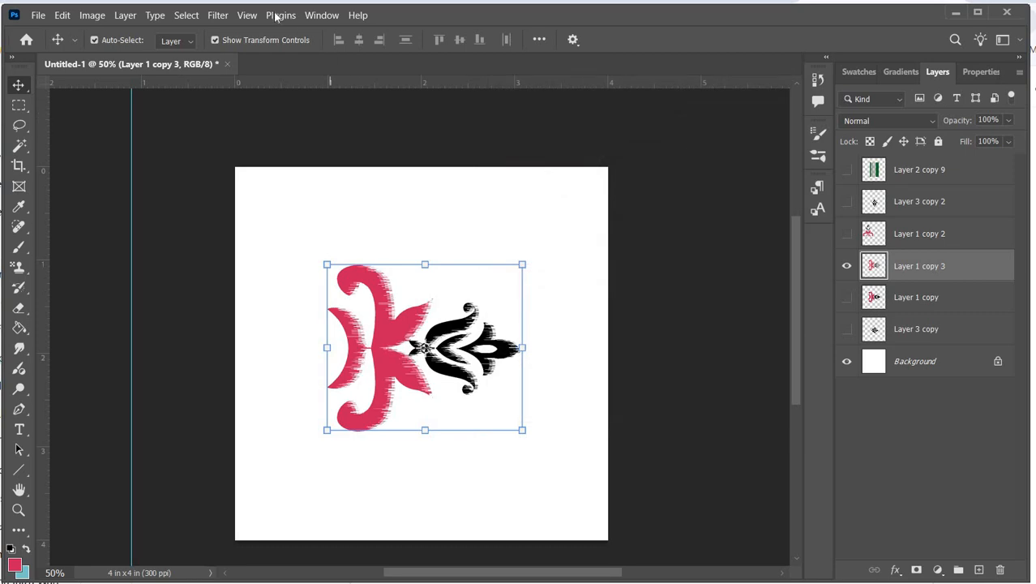
Apply the Wind filter to Layer 1 copy 3 again, using the Blast method from the left.
{"action": "left_click", "coordinate": [220, 16]}
{"action": "mouse_move", "coordinate": [273, 303]}
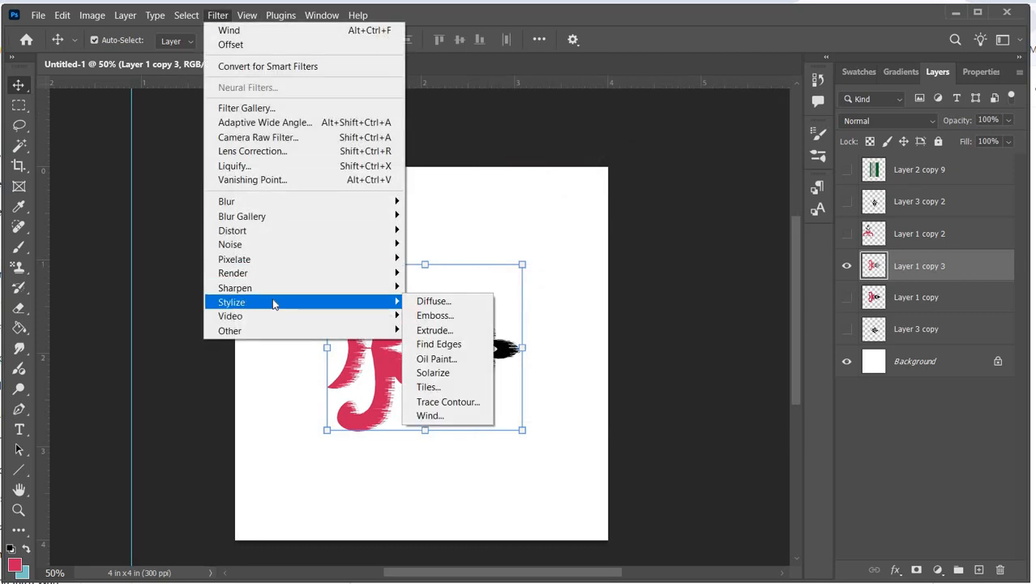
{"action": "left_click", "coordinate": [430, 416]}
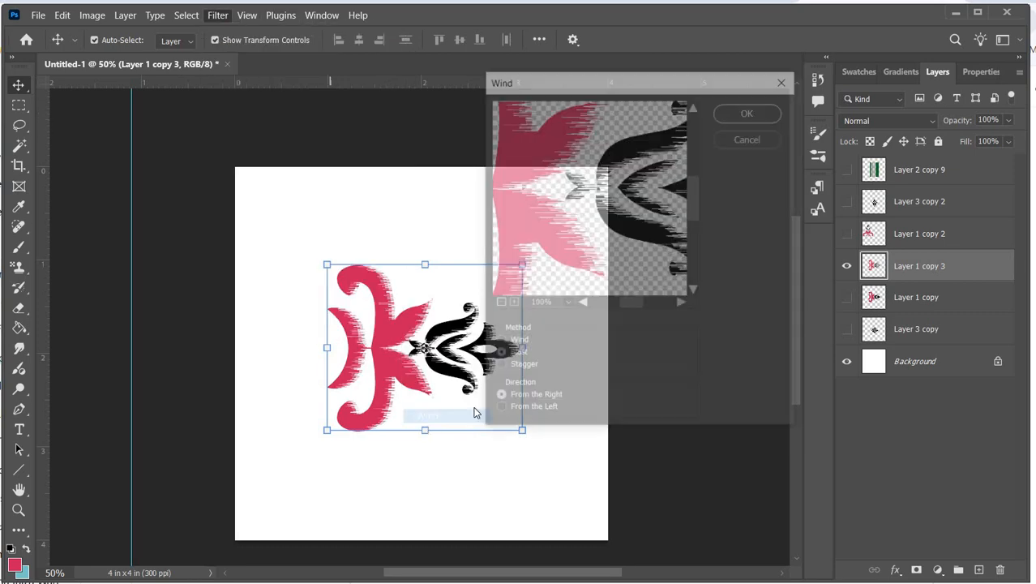
{"action": "left_click", "coordinate": [499, 411]}
{"action": "left_click", "coordinate": [734, 110]}
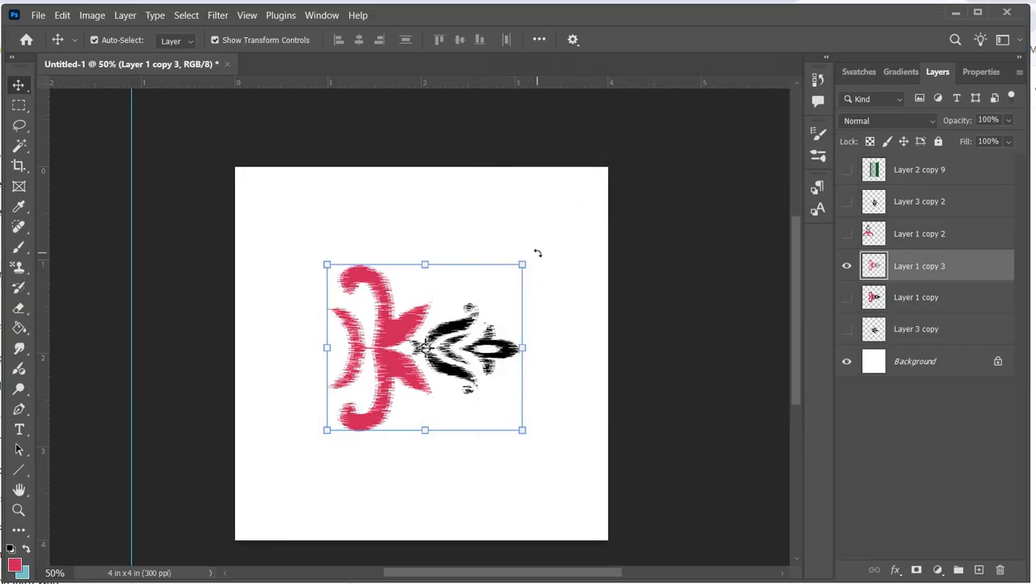
Rotate the blast-textured motif by -90° and move it to the right half of the canvas.
{"action": "left_click", "coordinate": [539, 254]}
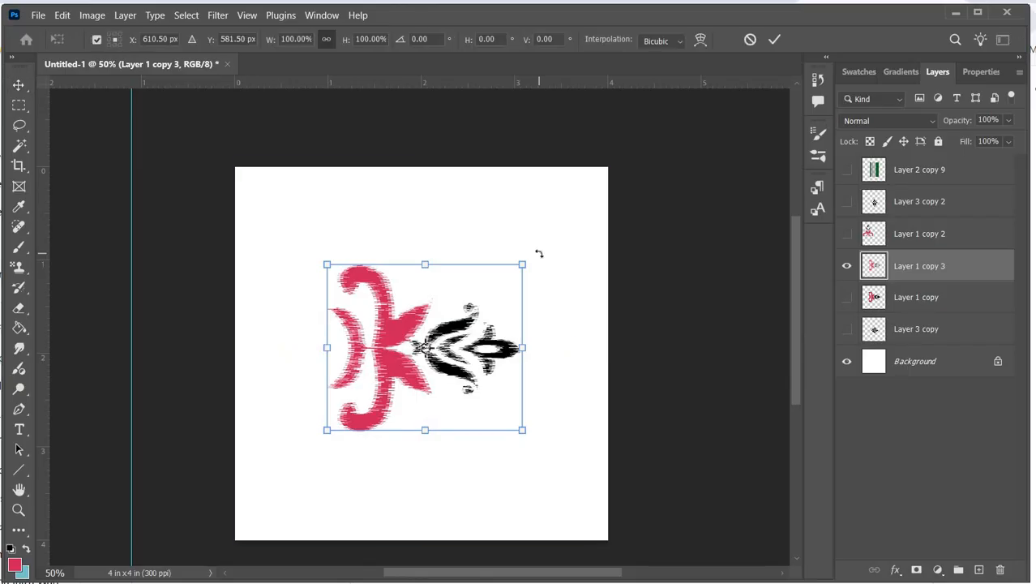
{"action": "left_click", "coordinate": [419, 39]}
{"action": "type", "text": "-90"}
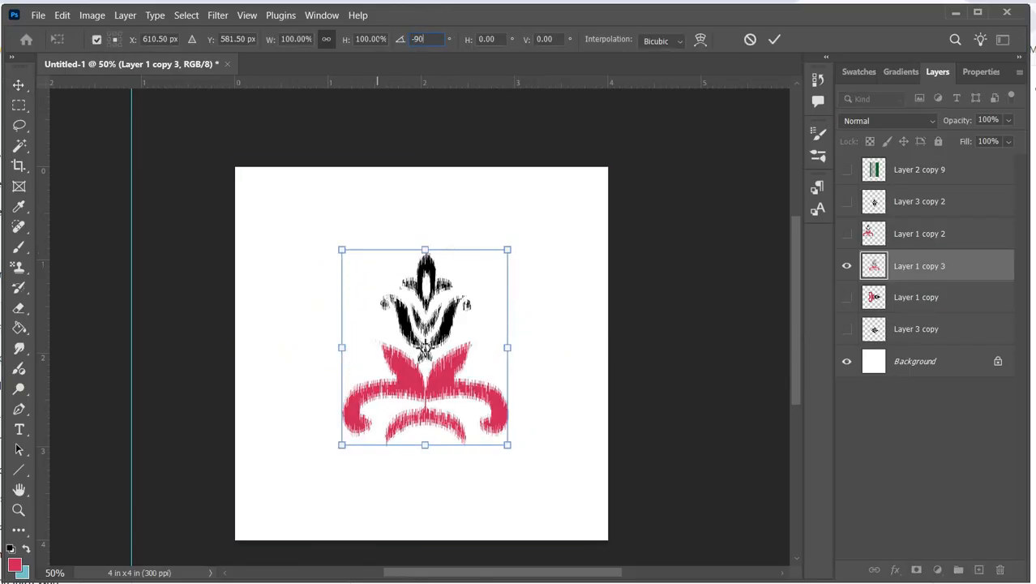
{"action": "left_click", "coordinate": [774, 40]}
{"action": "left_click_drag", "start_coordinate": [447, 369], "coordinate": [527, 345]}
Show Layer 1 copy 2 and move its motif slightly down to line up beside the blast-textured one.
{"action": "left_click", "coordinate": [847, 234]}
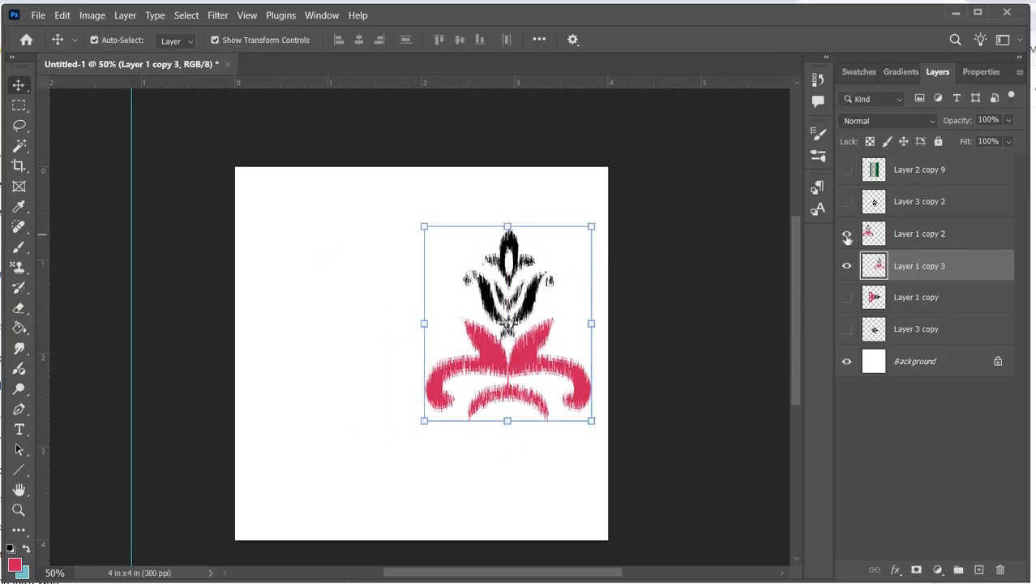
{"action": "left_click_drag", "start_coordinate": [349, 365], "coordinate": [350, 385]}
{"action": "left_click", "coordinate": [140, 475]}
Add a red text line below the motifs, spanning both, with WIND under the left one and BLAST under the right one.
{"action": "left_click", "coordinate": [20, 429]}
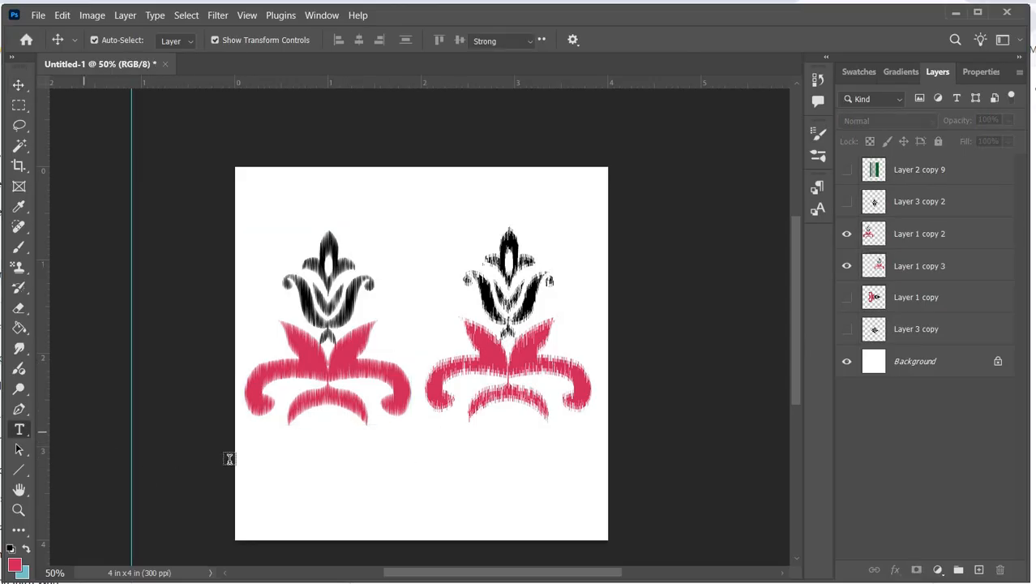
{"action": "left_click_drag", "start_coordinate": [254, 450], "coordinate": [418, 471]}
{"action": "type", "text": "WIND"}
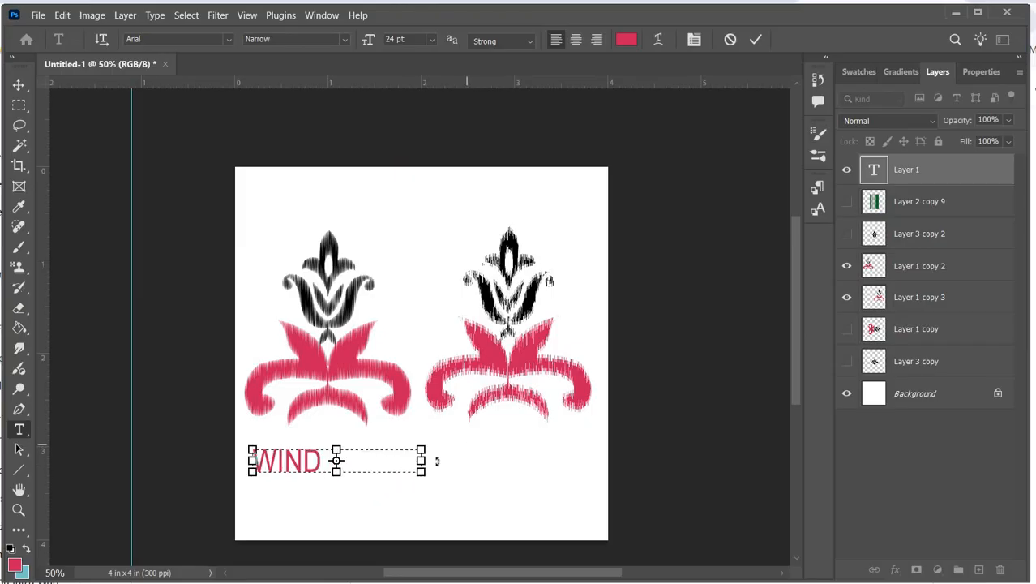
{"action": "left_click_drag", "start_coordinate": [421, 460], "coordinate": [598, 462]}
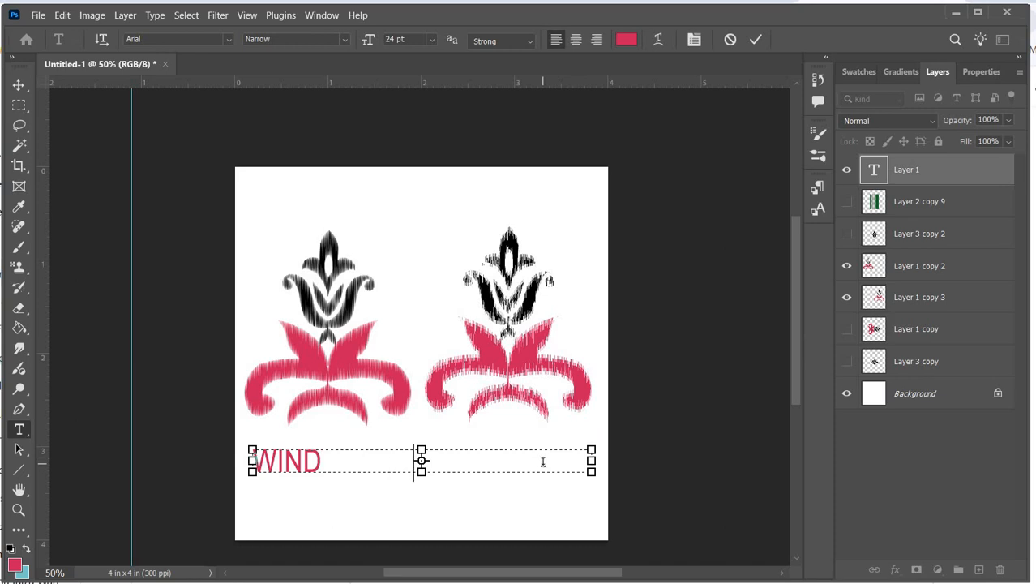
{"action": "type", "text": "BLAST"}
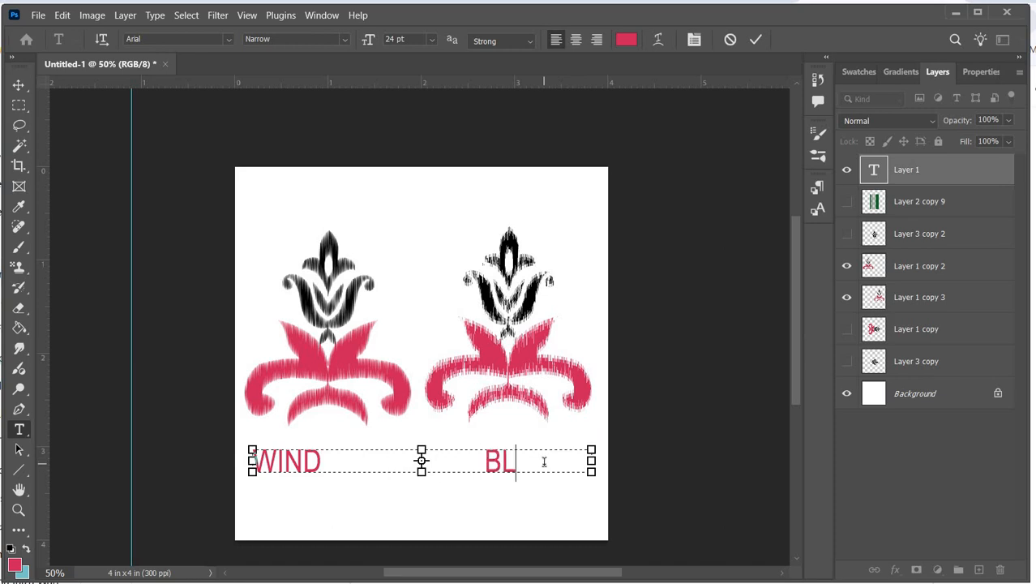
{"action": "left_click", "coordinate": [760, 37]}
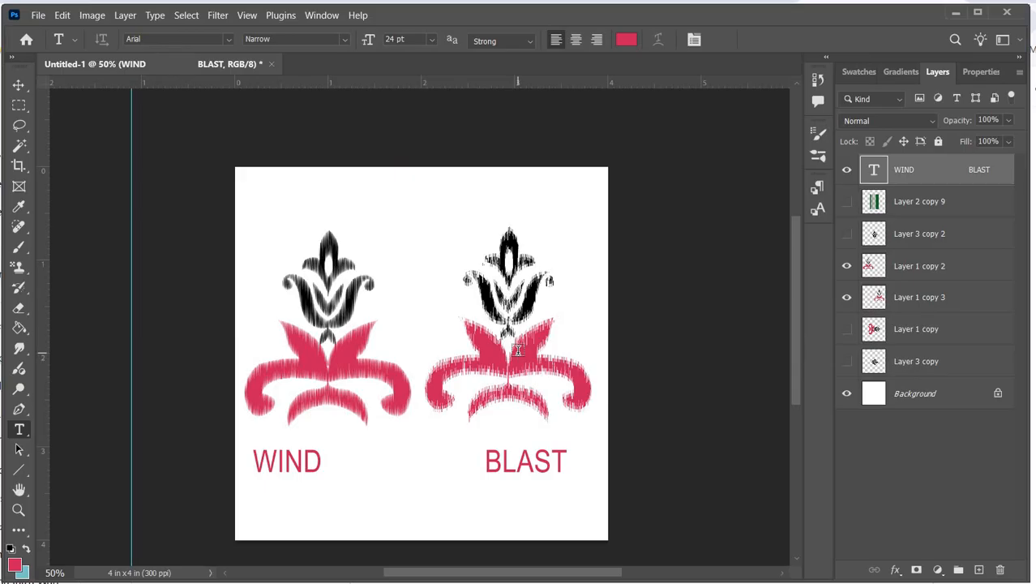
Hide Layer 1 copy 2 and Layer 1 copy 3, and show and select the untextured Layer 1 copy.
{"action": "left_click", "coordinate": [847, 266]}
{"action": "left_click", "coordinate": [847, 298]}
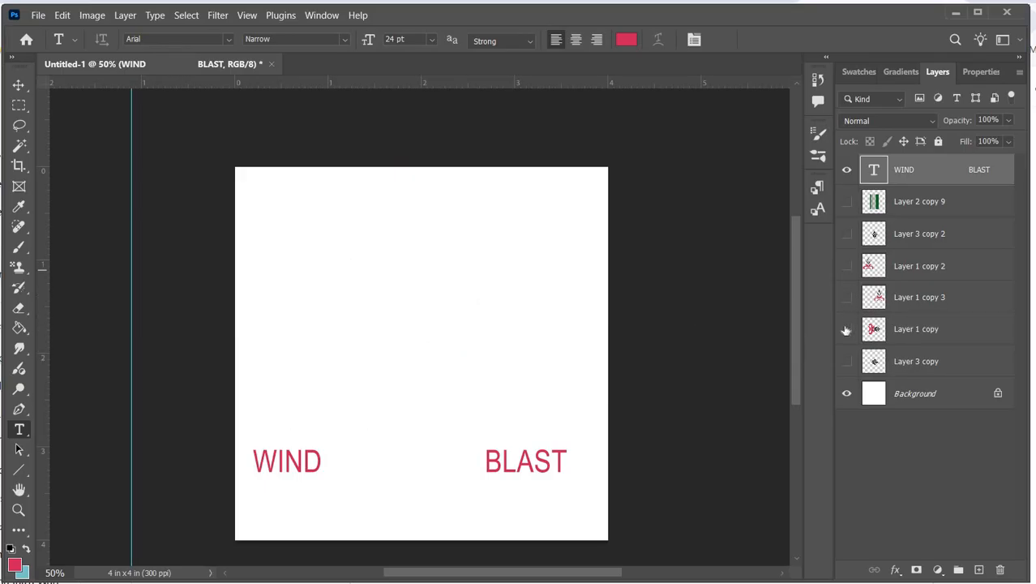
{"action": "left_click", "coordinate": [847, 328]}
{"action": "left_click", "coordinate": [931, 335]}
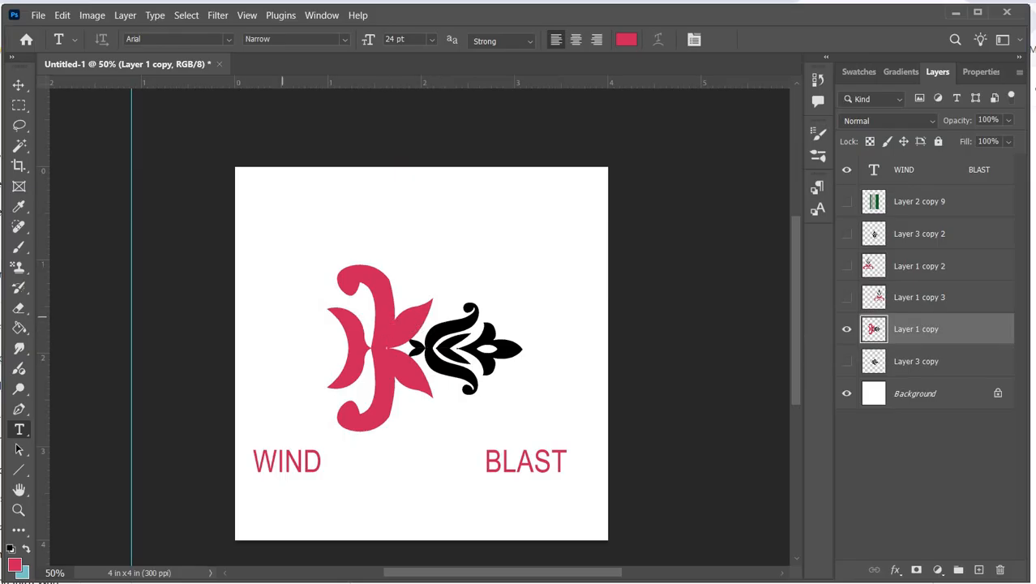
Select the red part of the Layer 1 copy motif with the Magic Wand and cut it onto its own layer.
{"action": "left_click", "coordinate": [20, 148]}
{"action": "left_click", "coordinate": [386, 360]}
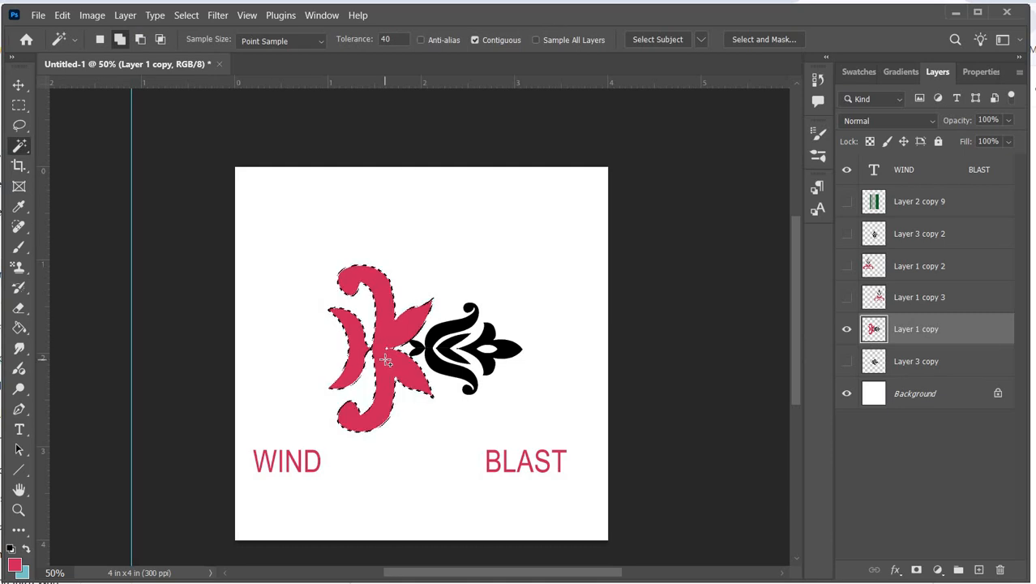
{"action": "right_click", "coordinate": [386, 359]}
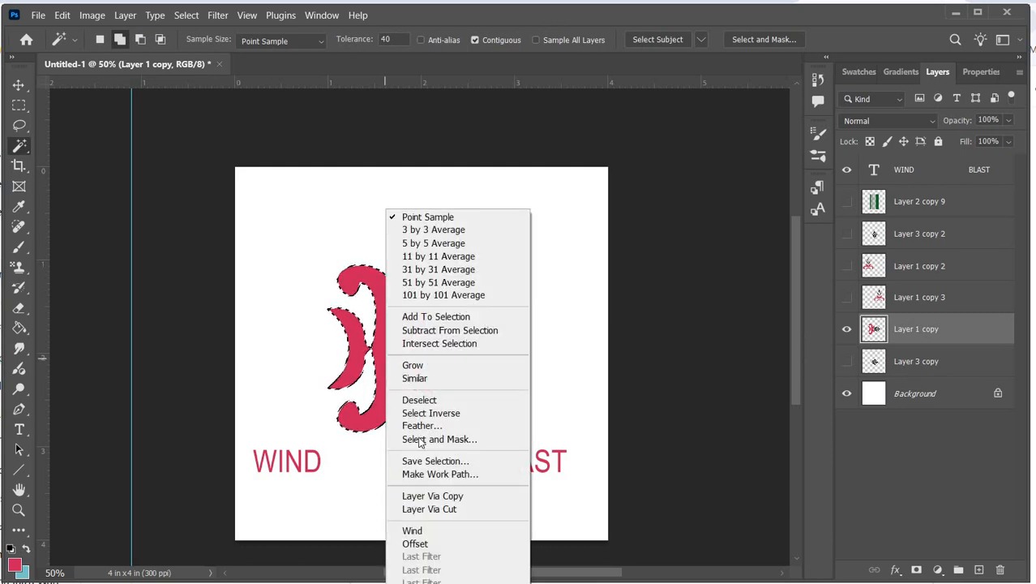
{"action": "left_click", "coordinate": [435, 508]}
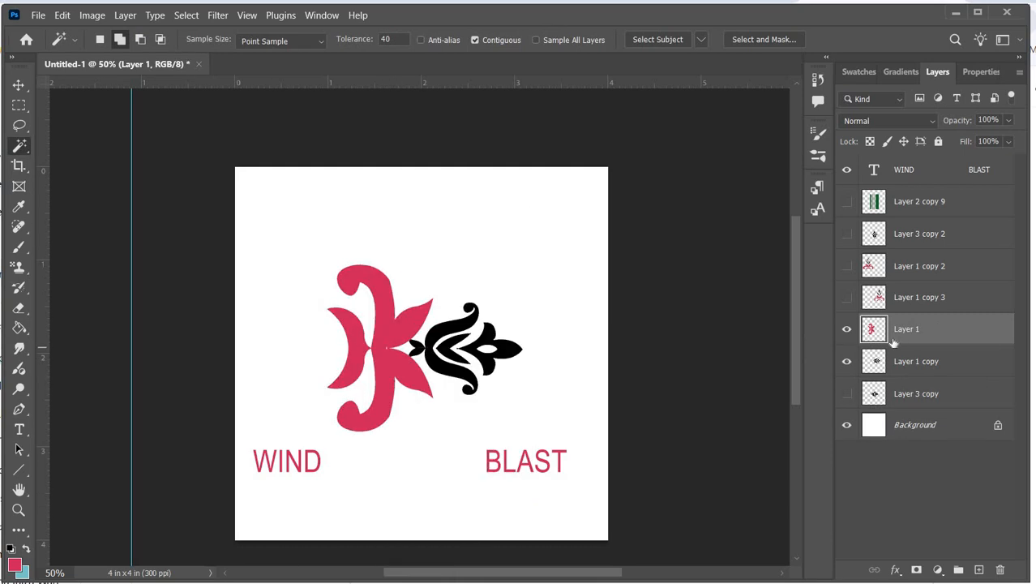
Apply the Wind filter to the red part with the Blast method, from the left.
{"action": "left_click", "coordinate": [216, 17]}
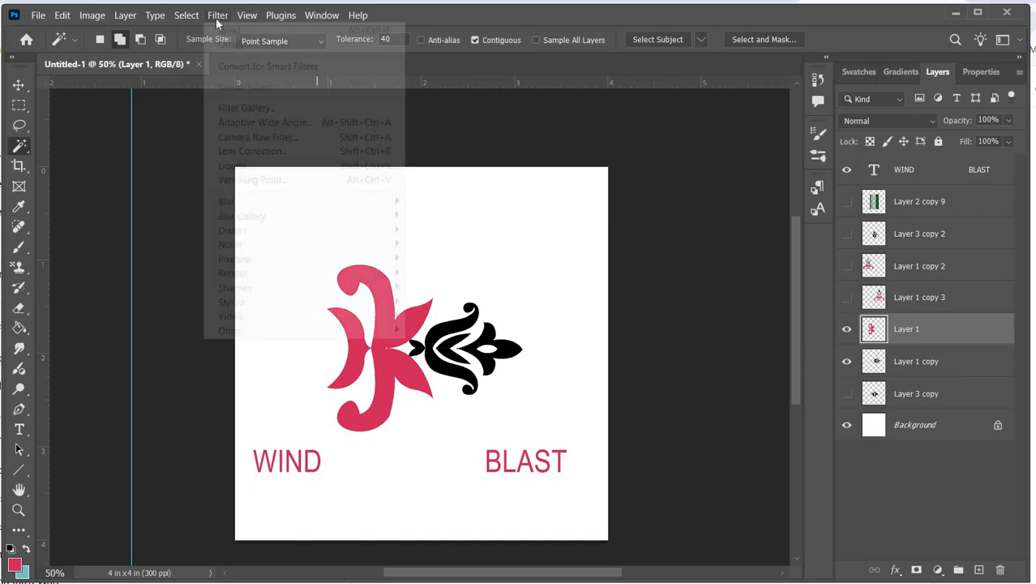
{"action": "mouse_move", "coordinate": [280, 303]}
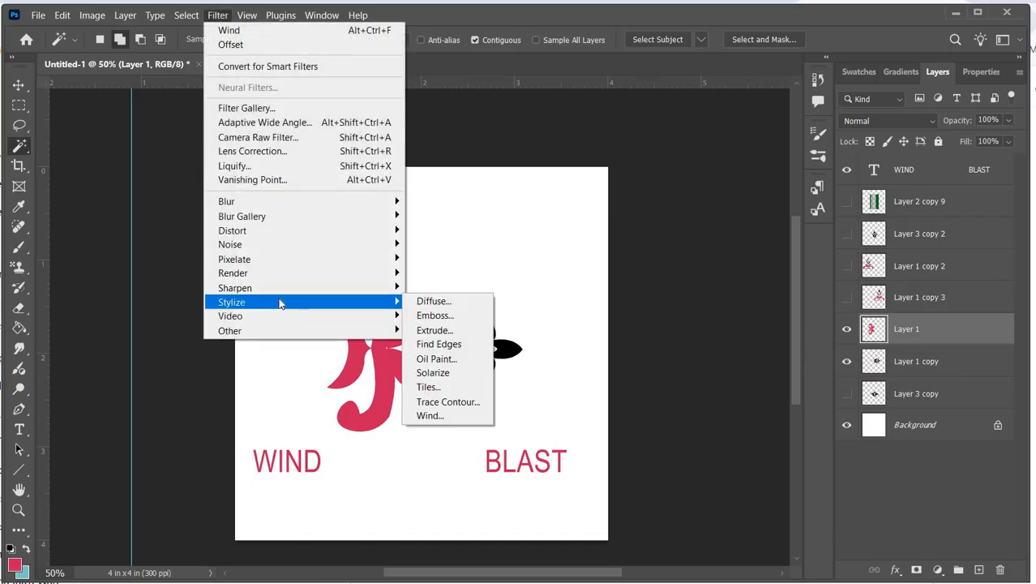
{"action": "left_click", "coordinate": [436, 414]}
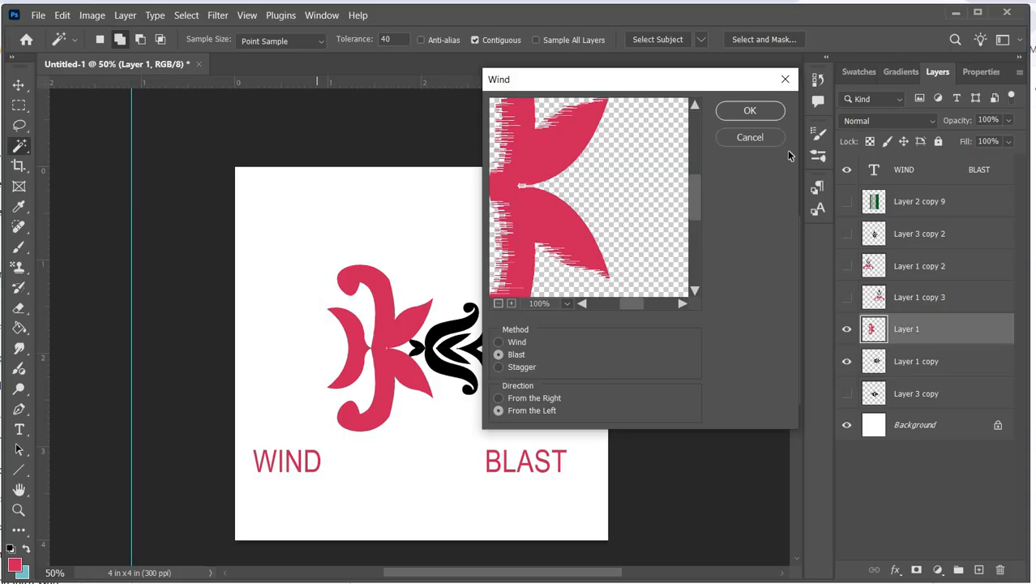
{"action": "left_click", "coordinate": [750, 111]}
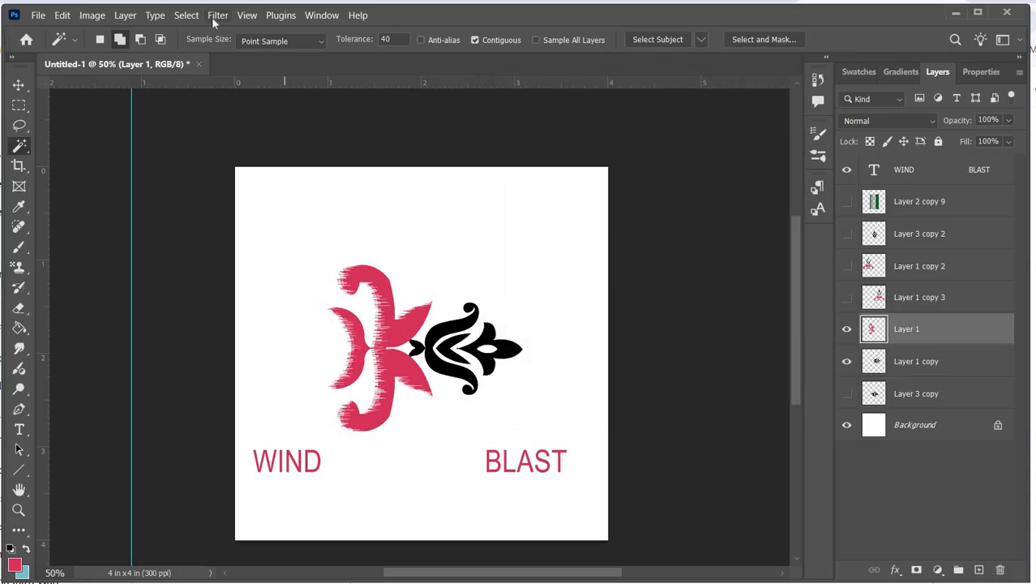
Apply the Wind filter with the Blast method a second time, texturing the opposite edges of the red part.
{"action": "left_click", "coordinate": [211, 17]}
{"action": "mouse_move", "coordinate": [259, 302]}
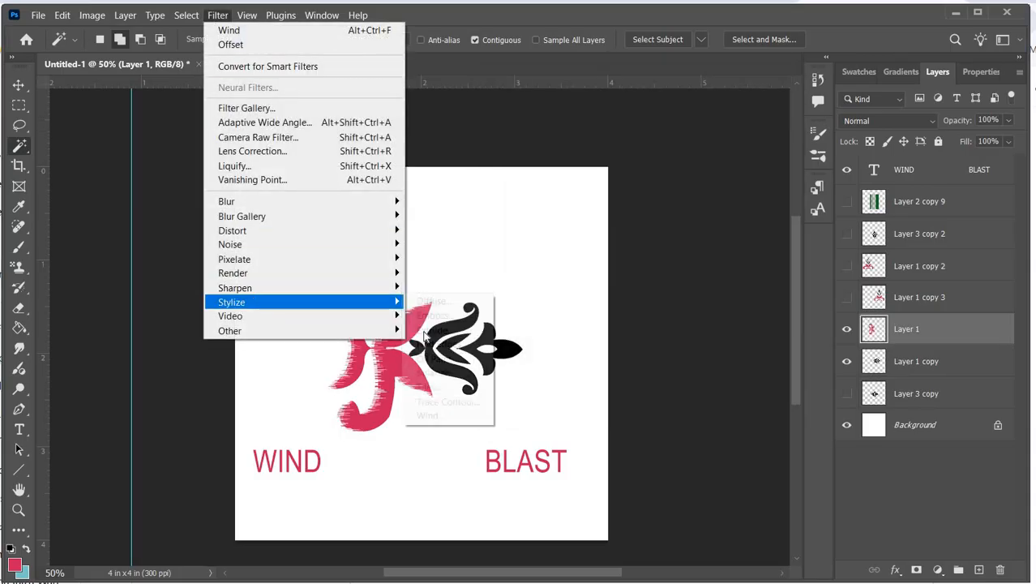
{"action": "left_click", "coordinate": [430, 414]}
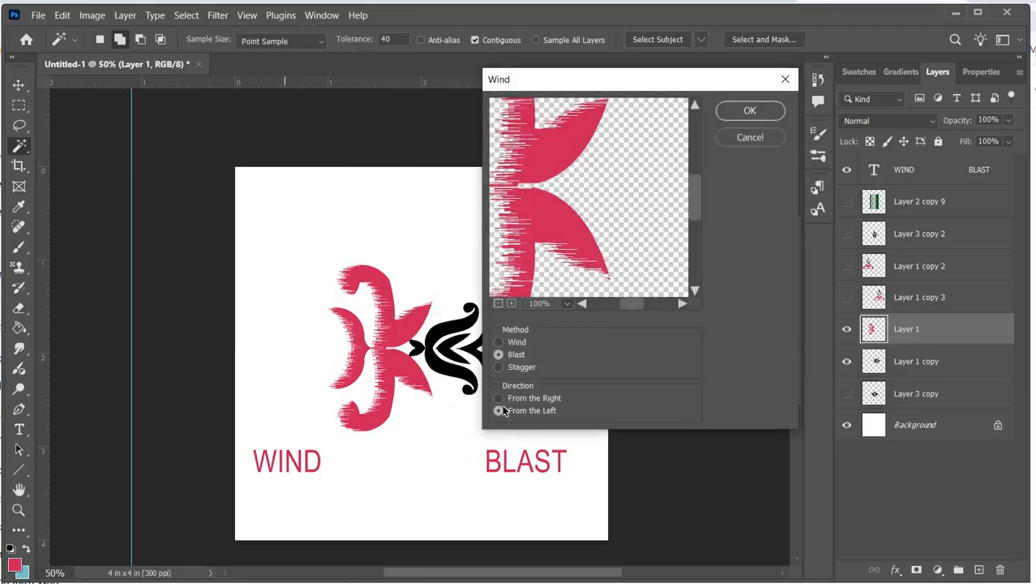
{"action": "left_click", "coordinate": [750, 111]}
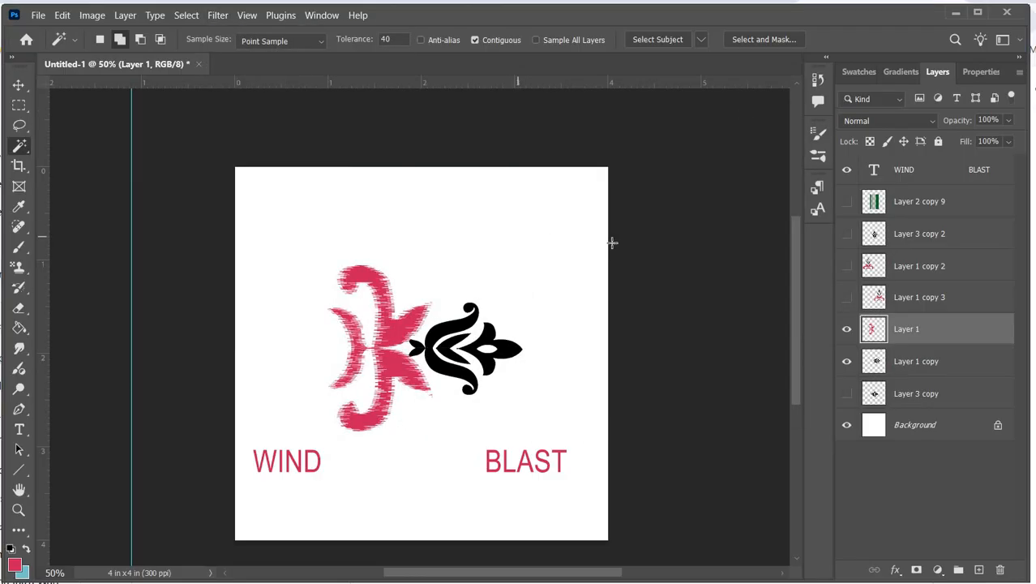
Select Layer 1 and Layer 1 copy together and rotate the whole motif by -90°.
{"action": "left_click", "coordinate": [941, 364]}
{"action": "left_click", "coordinate": [935, 339], "text": "shift"}
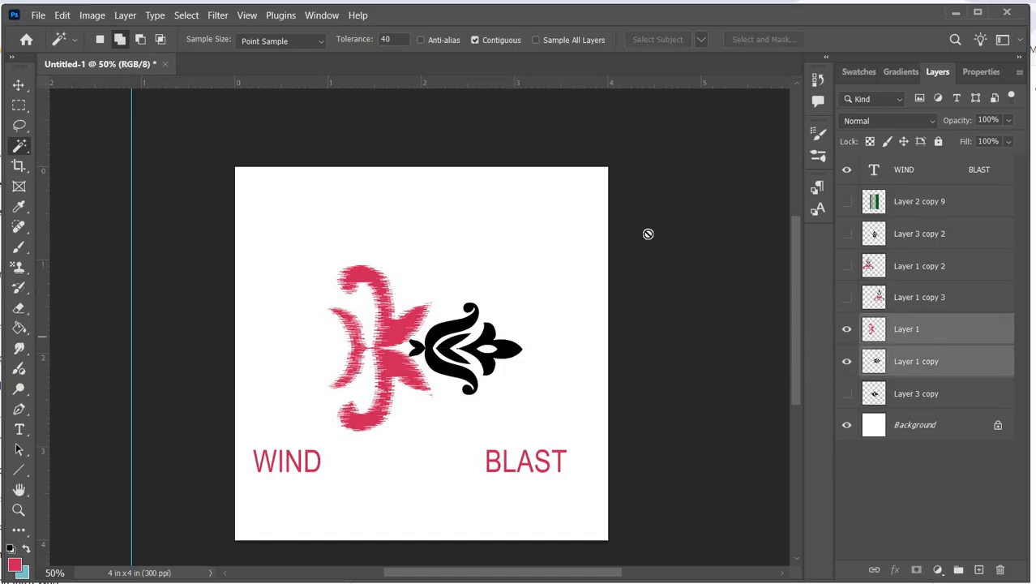
{"action": "key", "text": "ctrl+t"}
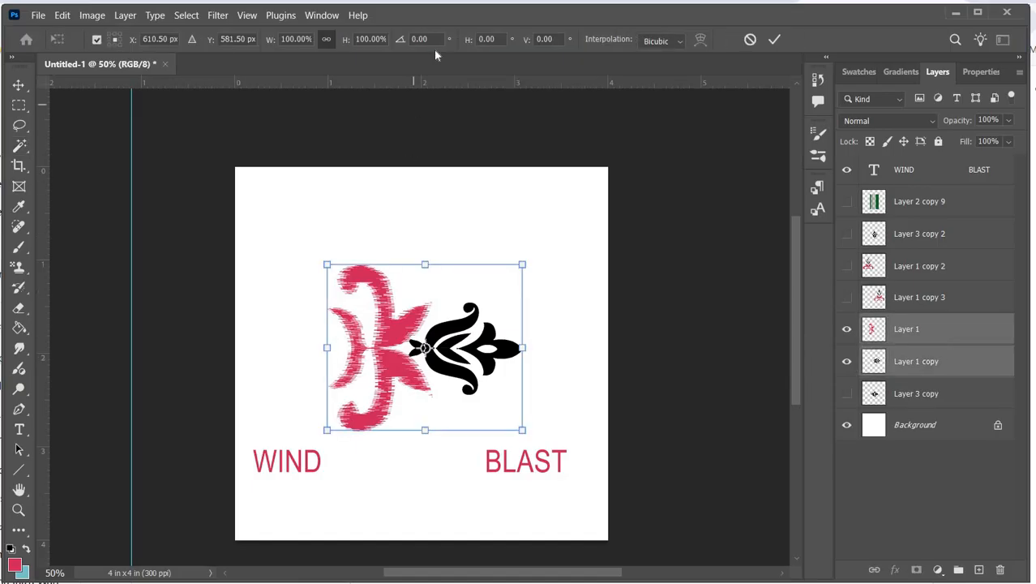
{"action": "left_click", "coordinate": [402, 45]}
{"action": "type", "text": "-90"}
{"action": "key", "text": "Return"}
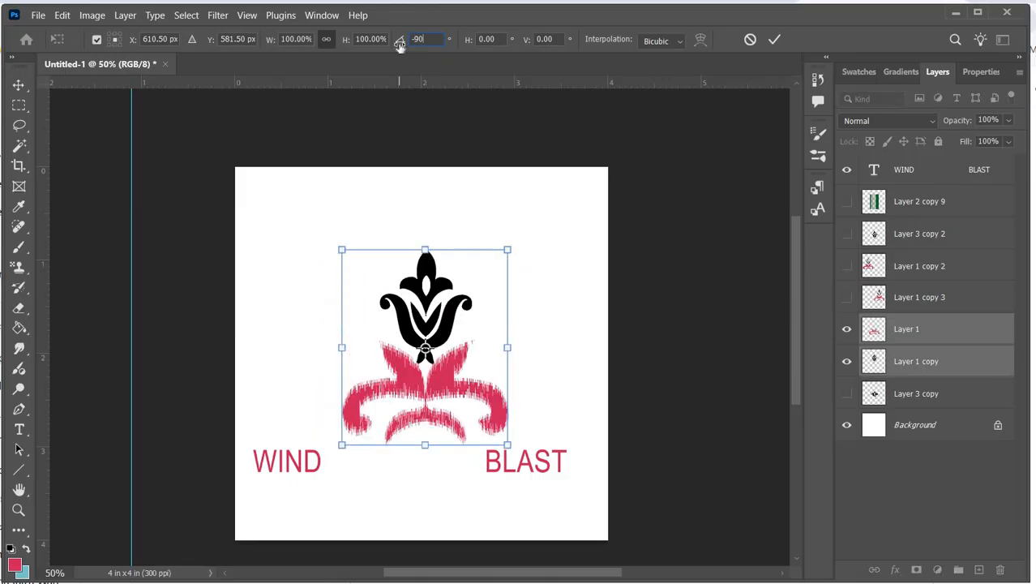
{"action": "left_click", "coordinate": [775, 39]}
{"action": "key", "text": "w"}
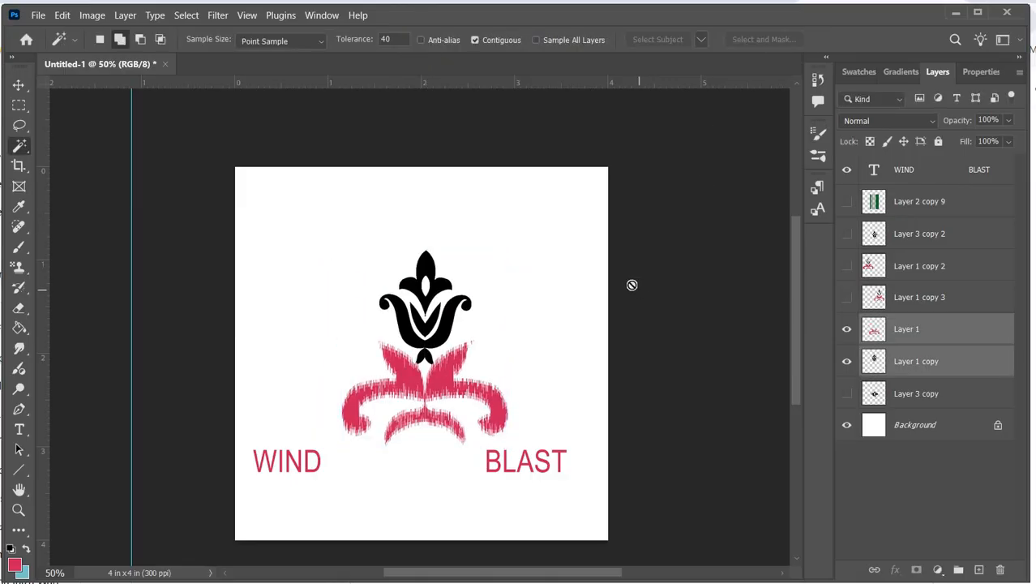
Hide Layer 1 copy, Layer 1 and the WIND/BLAST text, and show and select Layer 3 copy.
{"action": "left_click", "coordinate": [933, 364]}
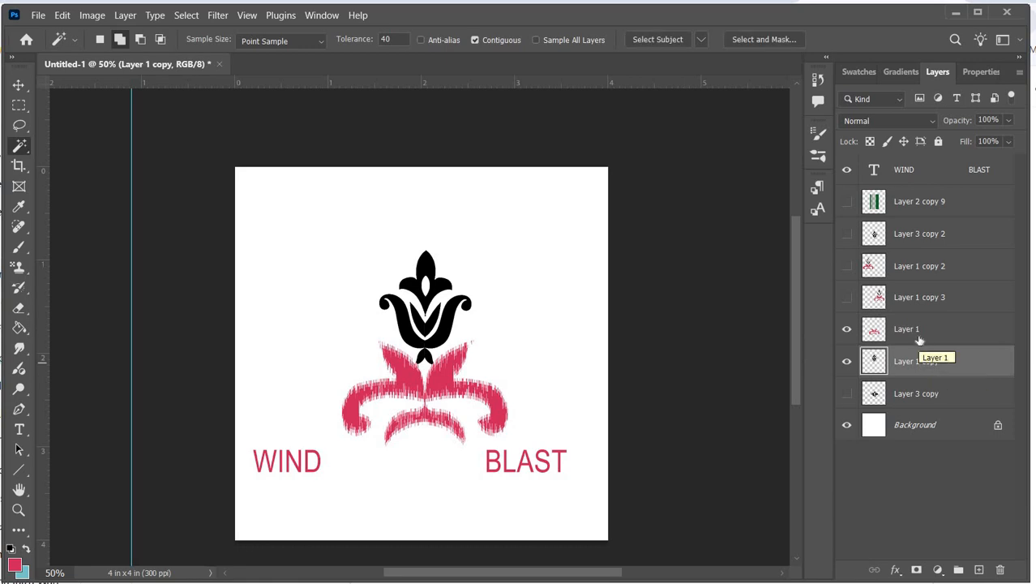
{"action": "left_click", "coordinate": [920, 341]}
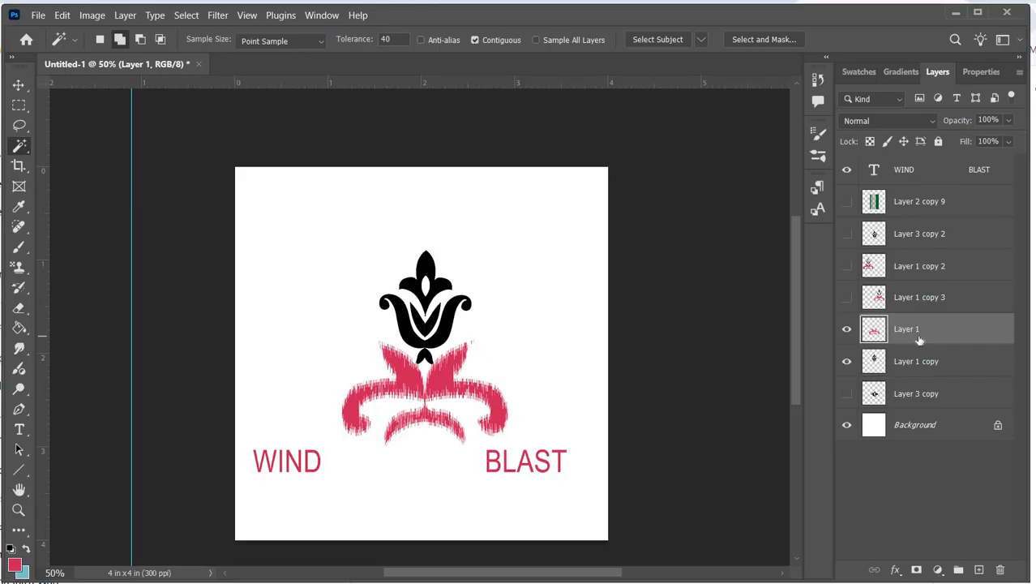
{"action": "left_click", "coordinate": [848, 361]}
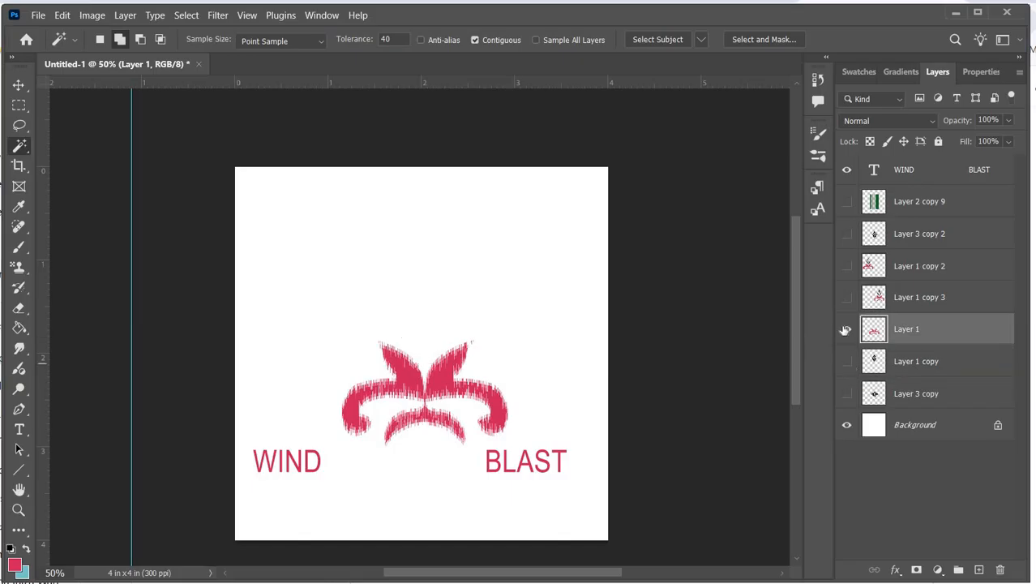
{"action": "left_click", "coordinate": [846, 329]}
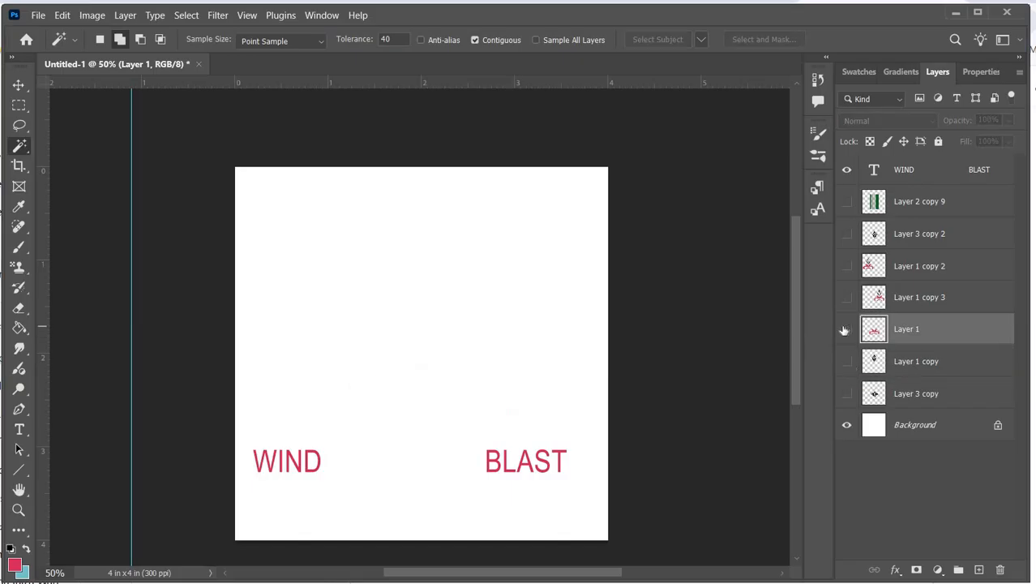
{"action": "left_click", "coordinate": [845, 171]}
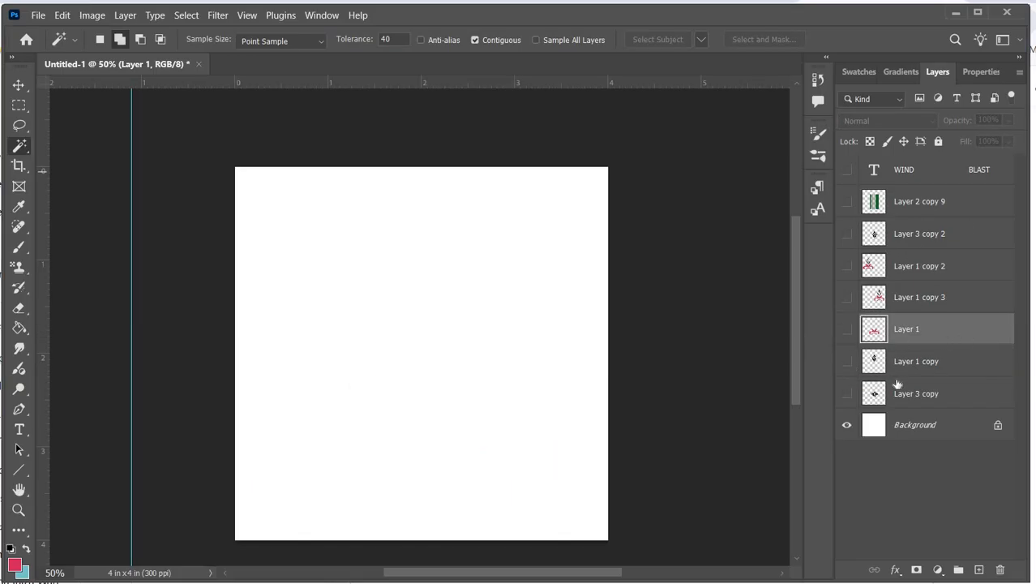
{"action": "left_click", "coordinate": [914, 367]}
{"action": "left_click", "coordinate": [846, 393]}
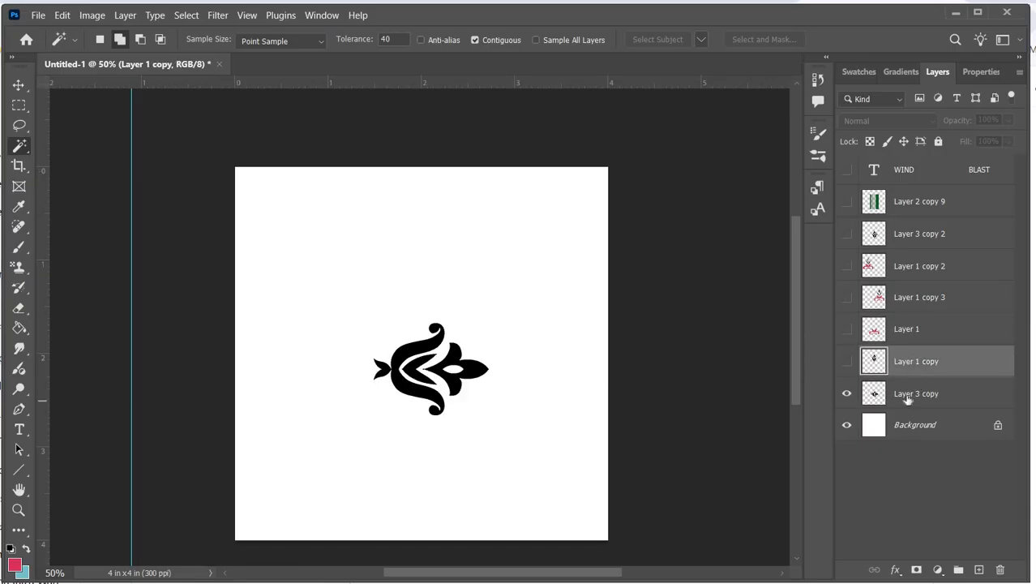
{"action": "left_click", "coordinate": [906, 397]}
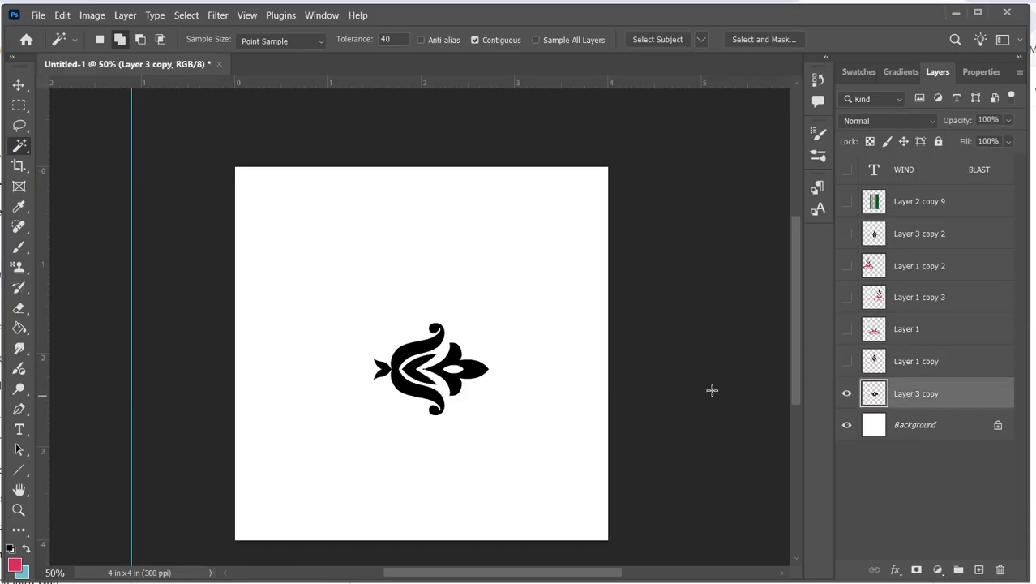
{"action": "left_click", "coordinate": [847, 362]}
{"action": "left_click", "coordinate": [847, 362]}
{"action": "left_click", "coordinate": [846, 329]}
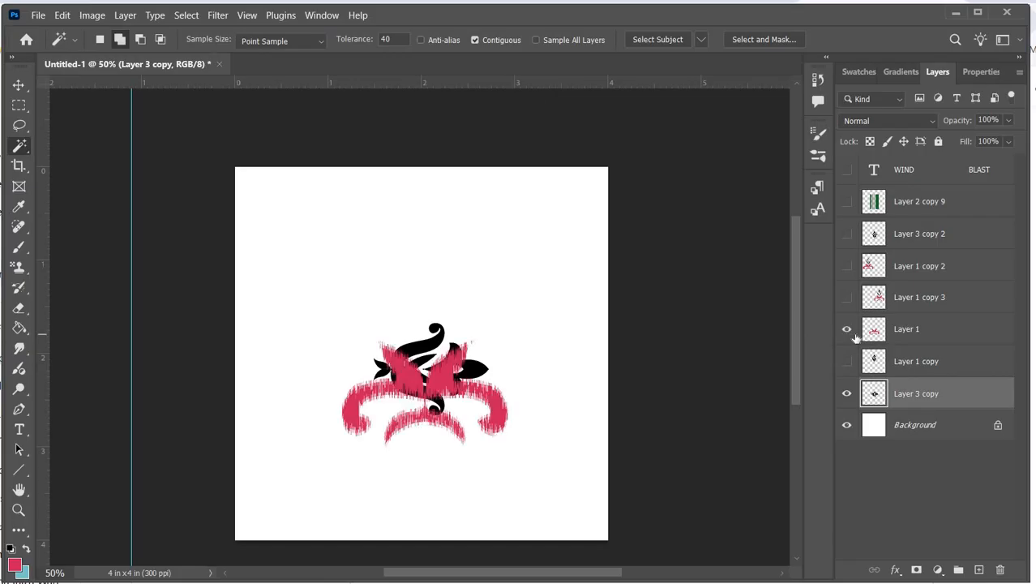
{"action": "left_click", "coordinate": [847, 329]}
{"action": "left_click", "coordinate": [848, 297]}
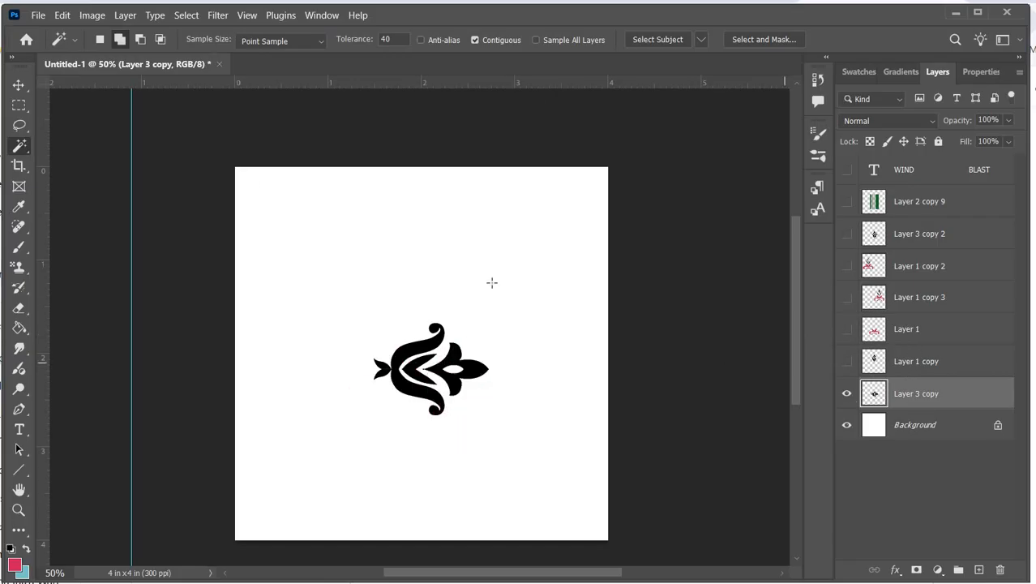
Rotate the black motif on Layer 3 copy by -90° and enlarge it to about 2 in wide and 2.5 in tall.
{"action": "left_click", "coordinate": [19, 84]}
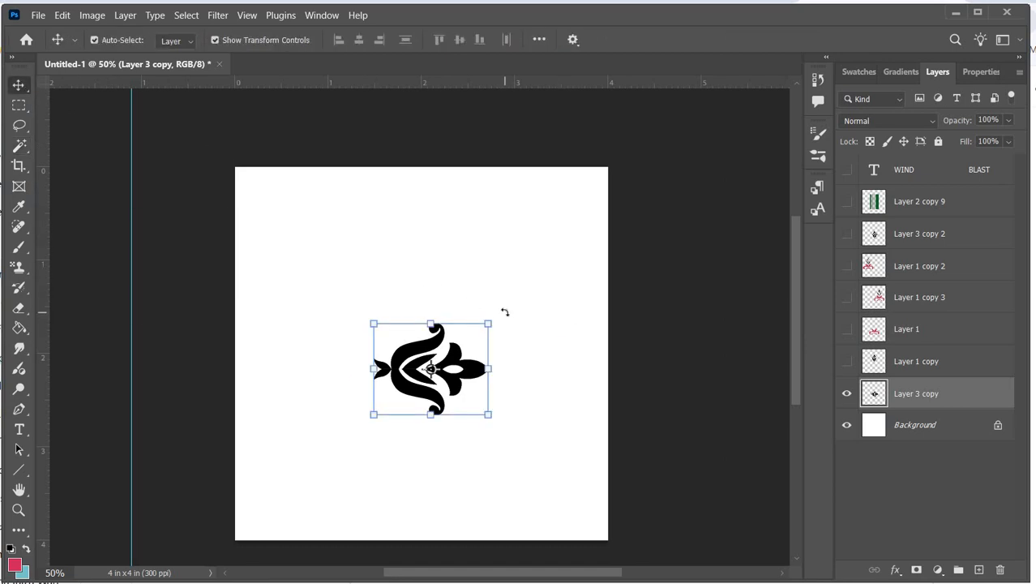
{"action": "key", "text": "ctrl+t"}
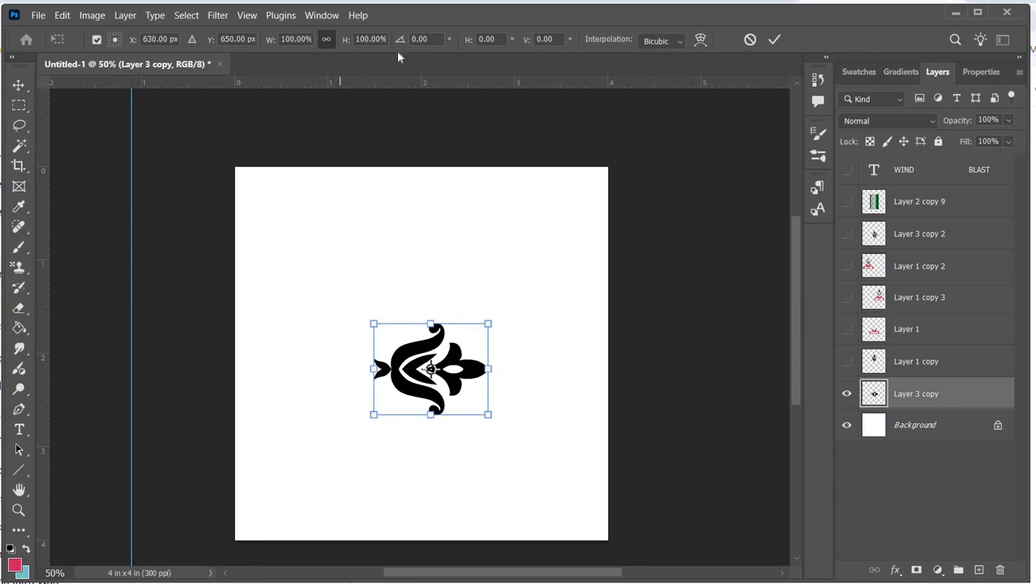
{"action": "type", "text": "-90"}
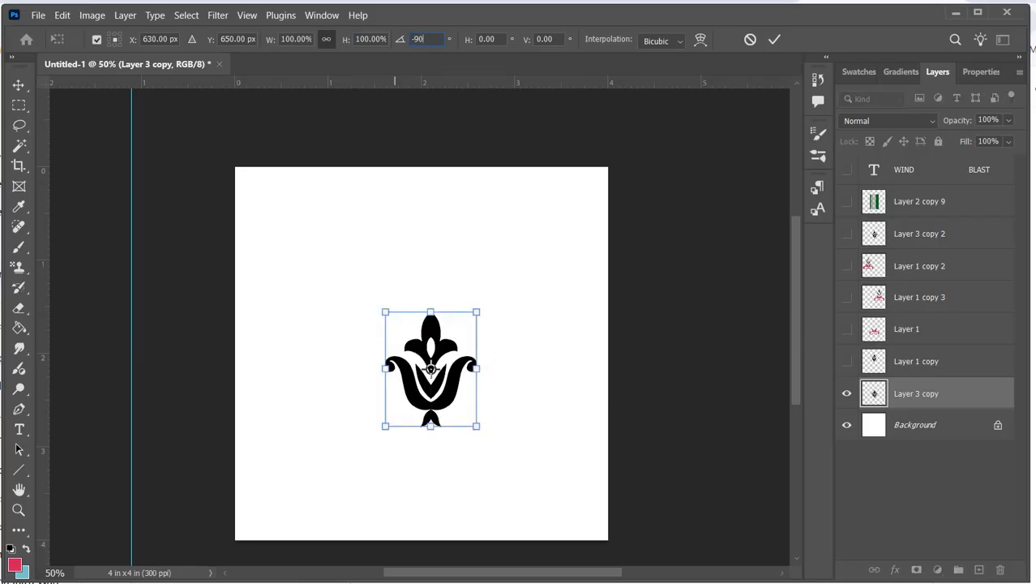
{"action": "key", "text": "Return"}
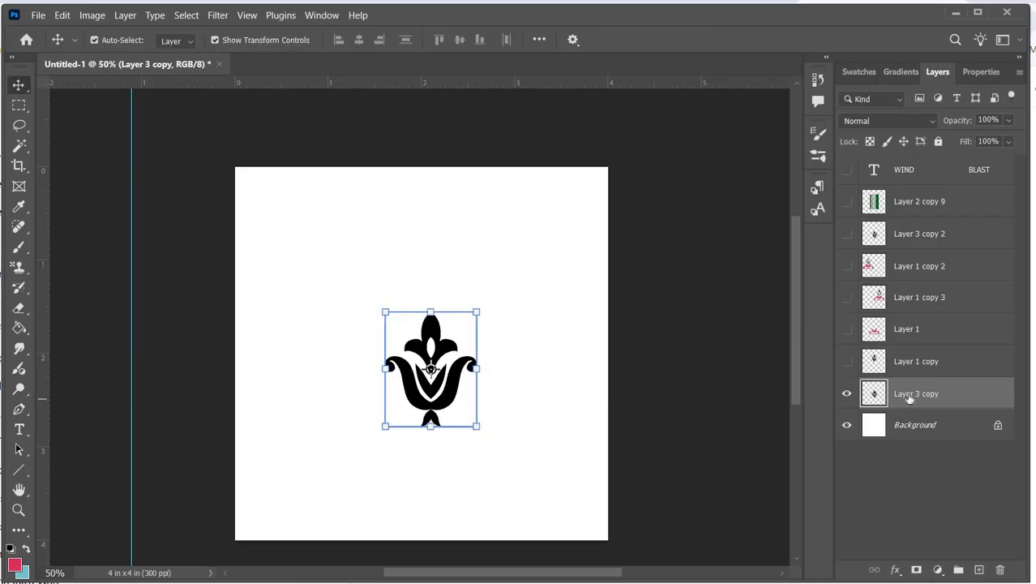
{"action": "left_click_drag", "start_coordinate": [479, 311], "coordinate": [532, 243]}
{"action": "left_click_drag", "start_coordinate": [379, 438], "coordinate": [346, 475]}
{"action": "left_click", "coordinate": [773, 39]}
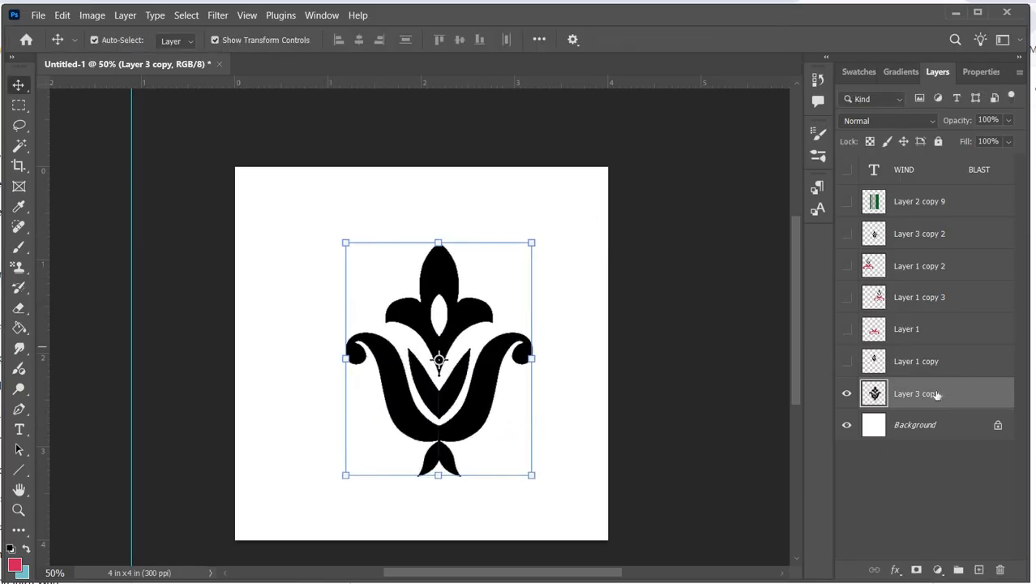
Show the green stripes of Layer 2 copy 9 and scale the black motif down to about 94%, 1.890 in by 2.362 in.
{"action": "left_click", "coordinate": [847, 202]}
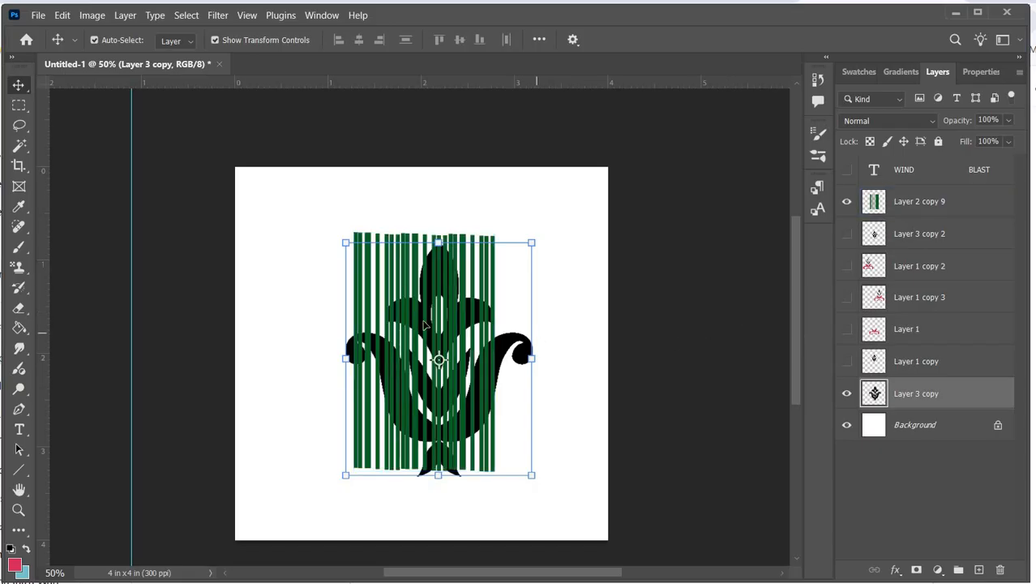
{"action": "mouse_move", "coordinate": [533, 358]}
{"action": "left_mouse_down"}
{"action": "mouse_move", "coordinate": [579, 361]}
{"action": "mouse_move", "coordinate": [521, 369]}
{"action": "left_mouse_up"}
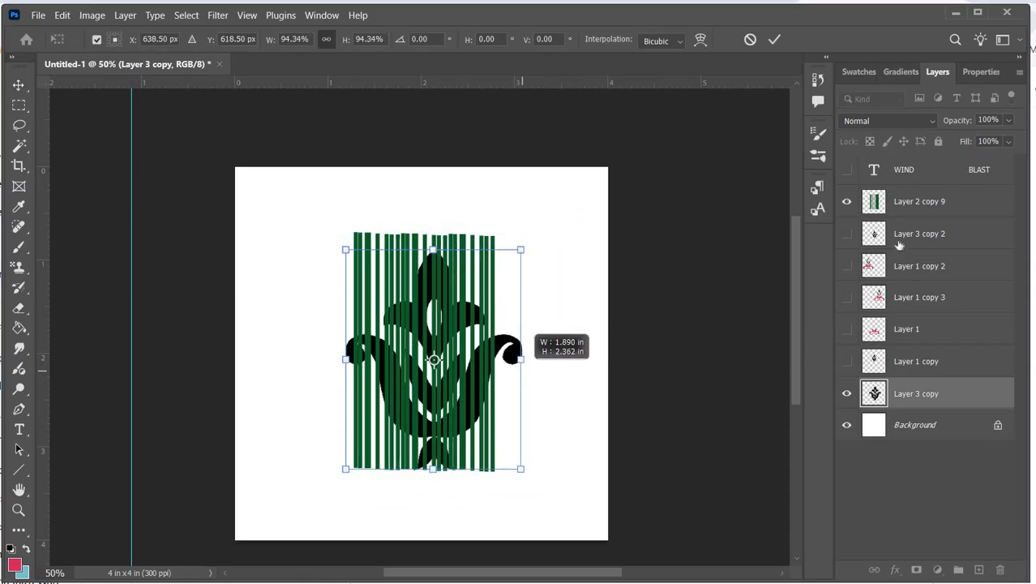
Enlarge the green stripes on Layer 2 copy 9 to about 137% and centre them so they cover the whole black motif.
{"action": "left_click", "coordinate": [893, 209]}
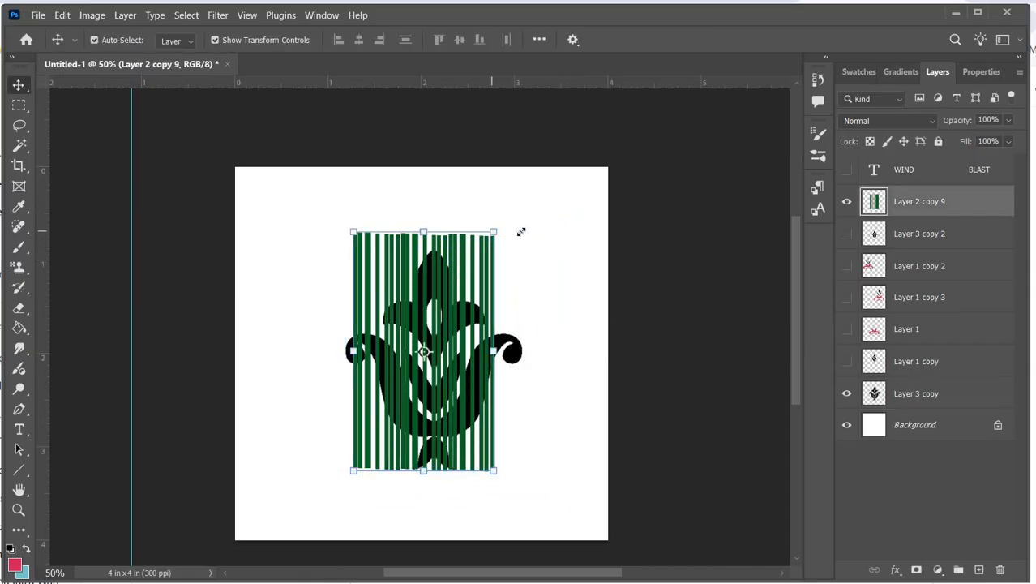
{"action": "left_click_drag", "start_coordinate": [521, 232], "coordinate": [586, 219]}
{"action": "left_click_drag", "start_coordinate": [462, 304], "coordinate": [532, 349]}
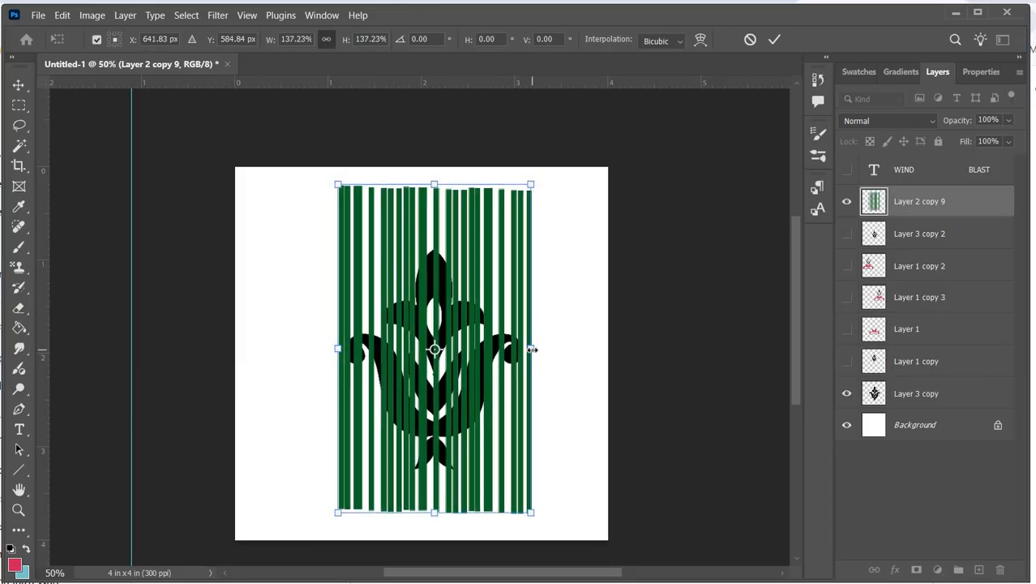
{"action": "key", "text": "Return"}
Load the stripes of Layer 2 copy 9 as a selection, hide that layer, and make Layer 3 copy the active layer.
{"action": "left_click", "coordinate": [874, 203], "text": "ctrl"}
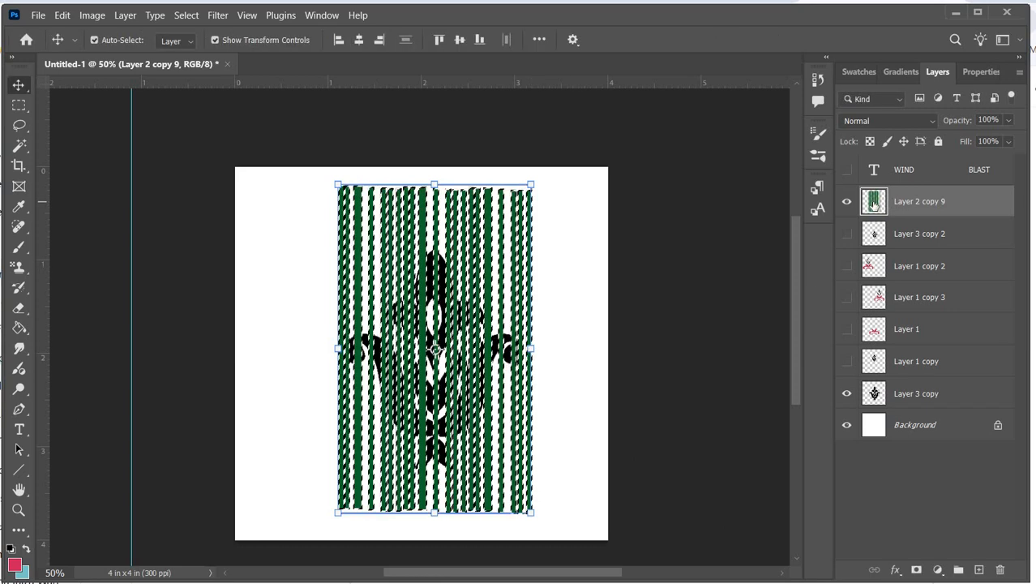
{"action": "left_click", "coordinate": [848, 203]}
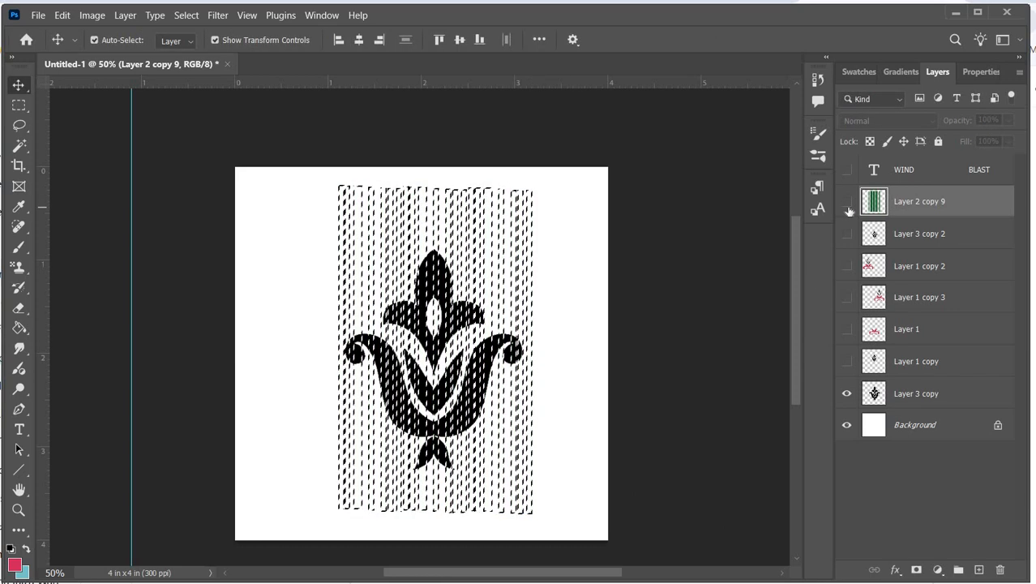
{"action": "left_click", "coordinate": [977, 402]}
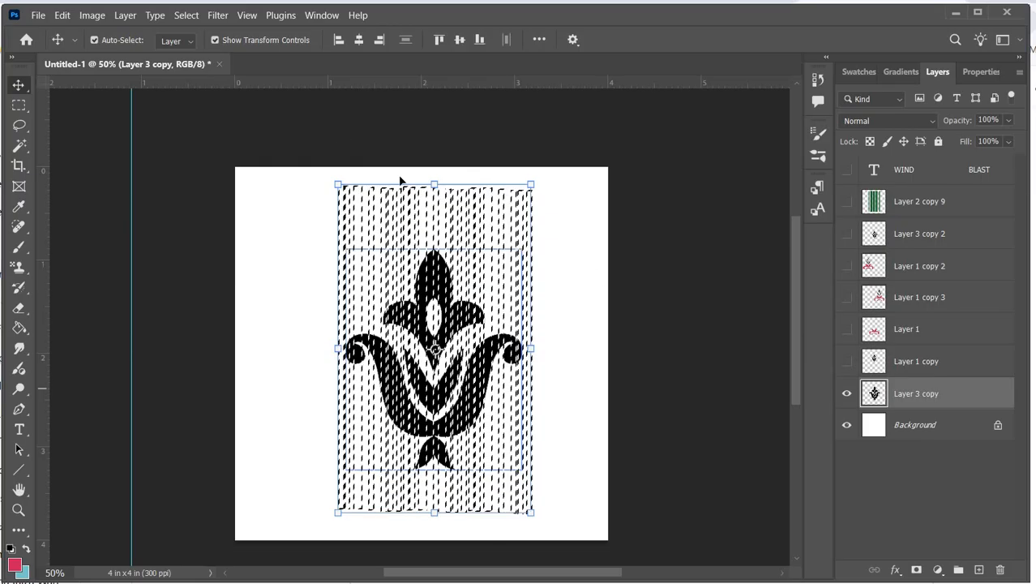
Apply the Offset filter to the selected stripes of Layer 3 copy, 0 px horizontal and 10 px down, with Wrap Around.
{"action": "left_click", "coordinate": [218, 17]}
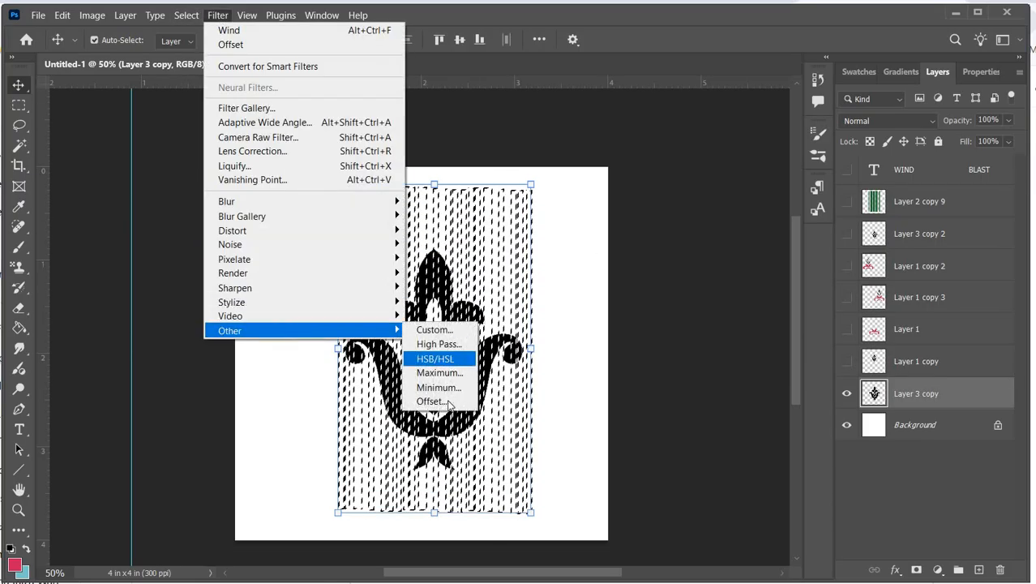
{"action": "left_click", "coordinate": [449, 406]}
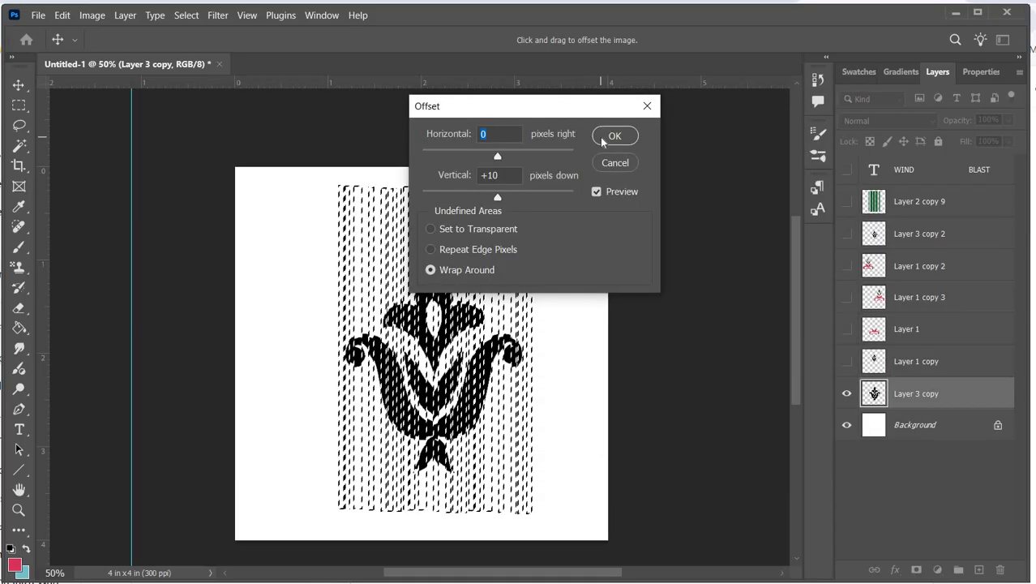
{"action": "left_click", "coordinate": [601, 137]}
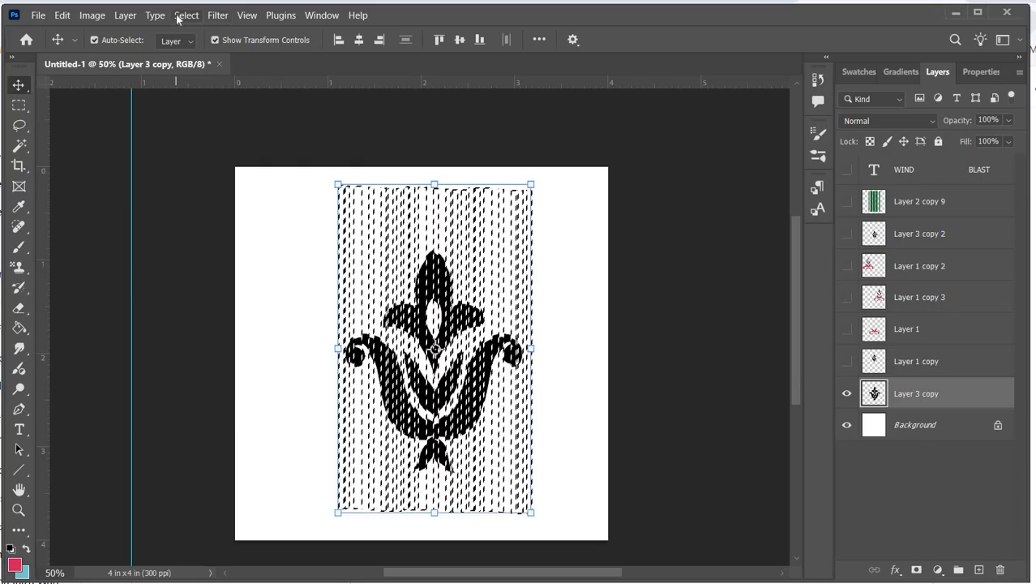
Contract the stripe selection by 5 pixels and deselect it.
{"action": "left_click", "coordinate": [185, 15]}
{"action": "mouse_move", "coordinate": [247, 242]}
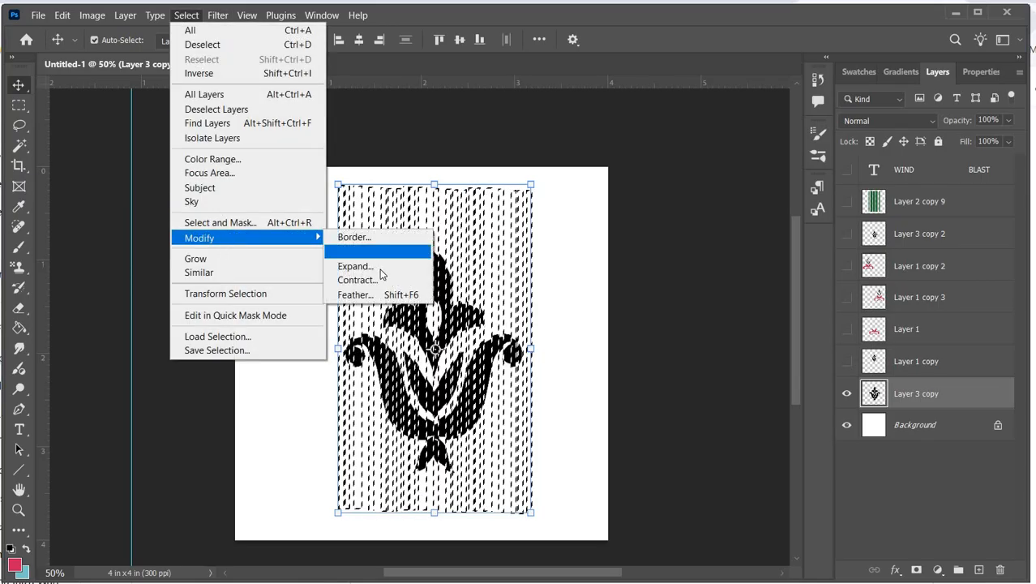
{"action": "left_click", "coordinate": [350, 281]}
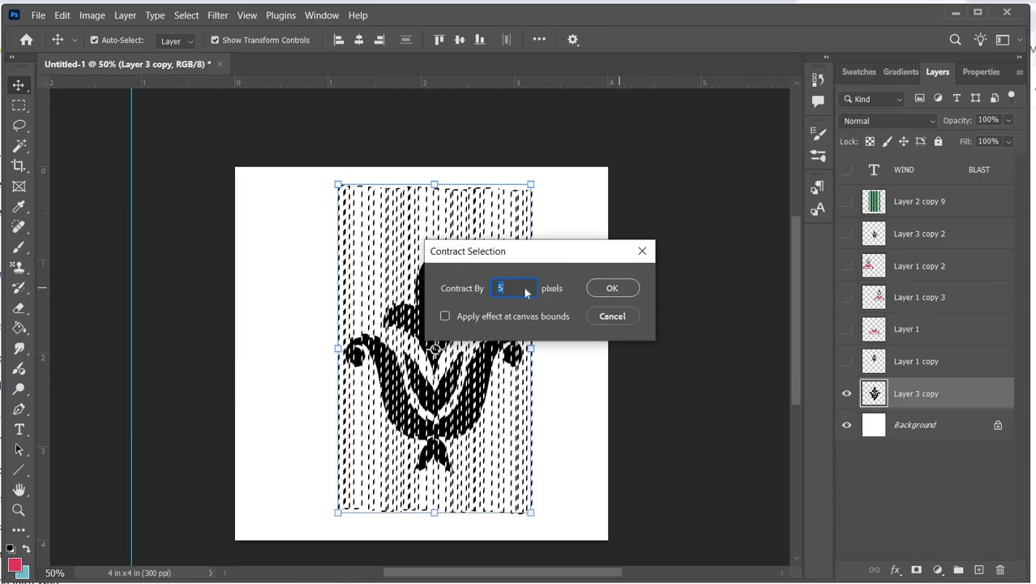
{"action": "left_click", "coordinate": [608, 291]}
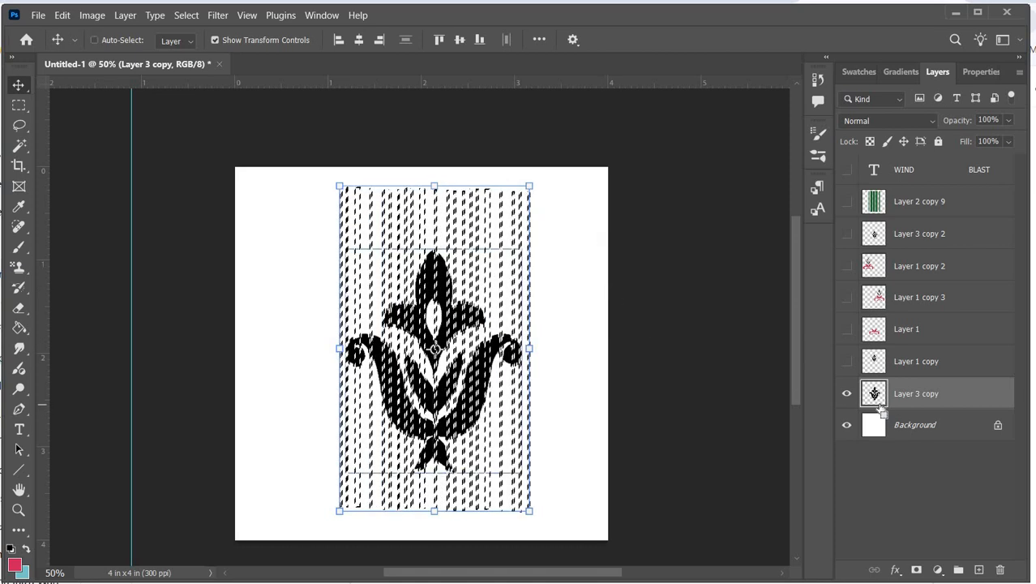
{"action": "key", "text": "Delete"}
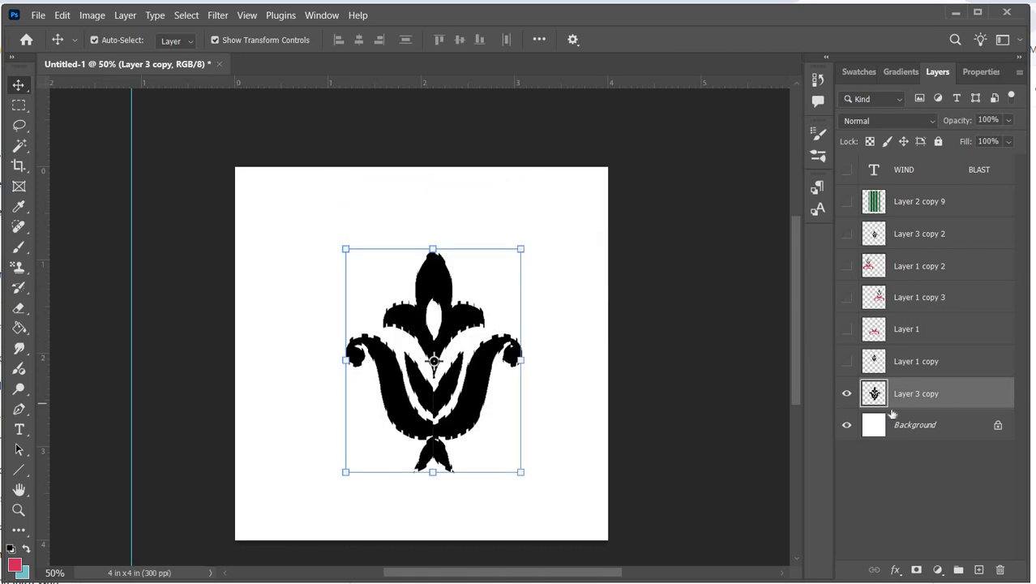
Reload the stripes of Layer 2 copy 9 as a selection and offset those parts of the black motif another 10 px down.
{"action": "left_click", "coordinate": [872, 203], "text": "ctrl"}
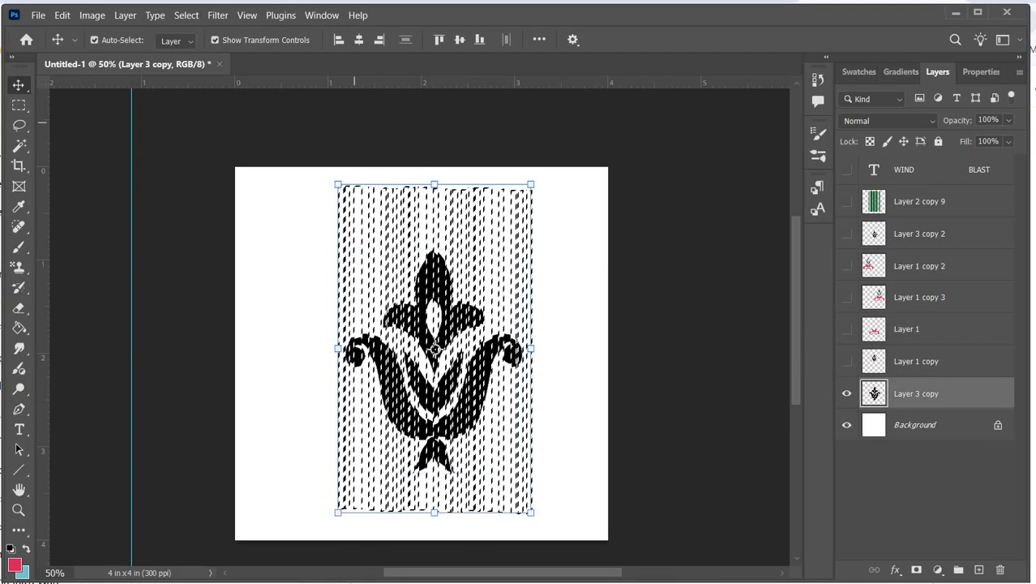
{"action": "left_click", "coordinate": [217, 14]}
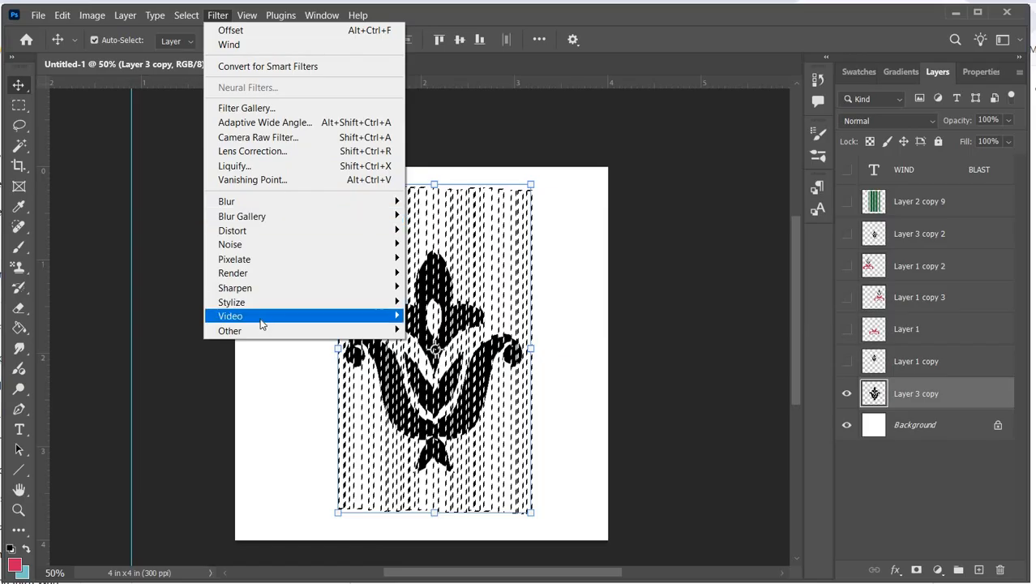
{"action": "mouse_move", "coordinate": [266, 329]}
{"action": "left_click", "coordinate": [461, 396]}
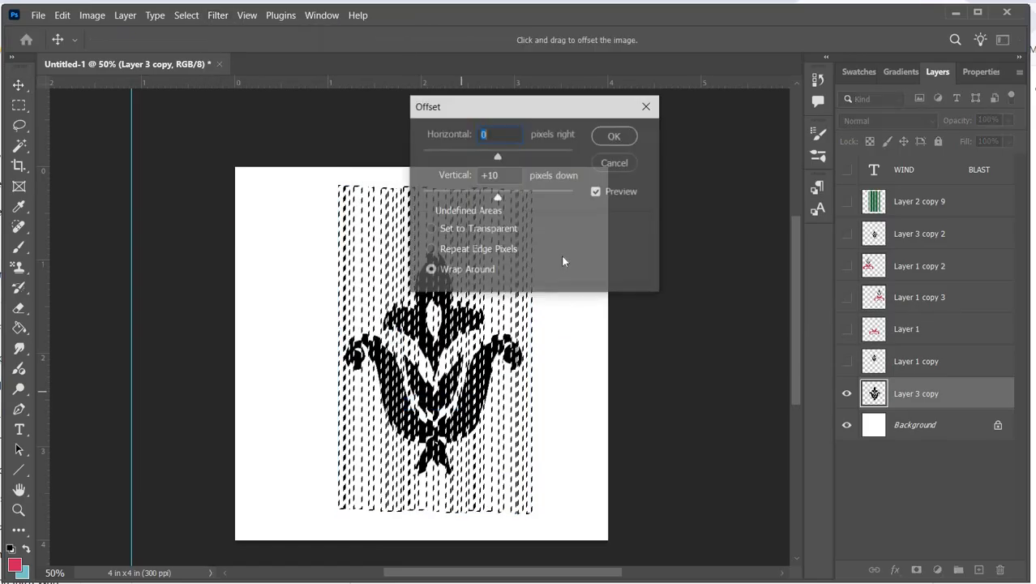
{"action": "left_click", "coordinate": [614, 136]}
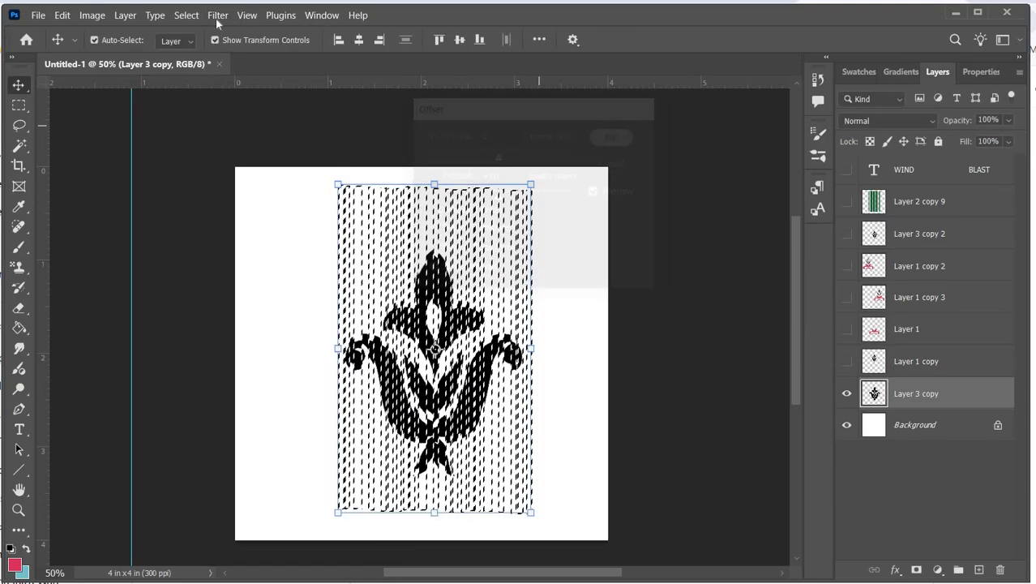
Shrink the reloaded stripe selection by 5 pixels and deselect it.
{"action": "left_click", "coordinate": [185, 15]}
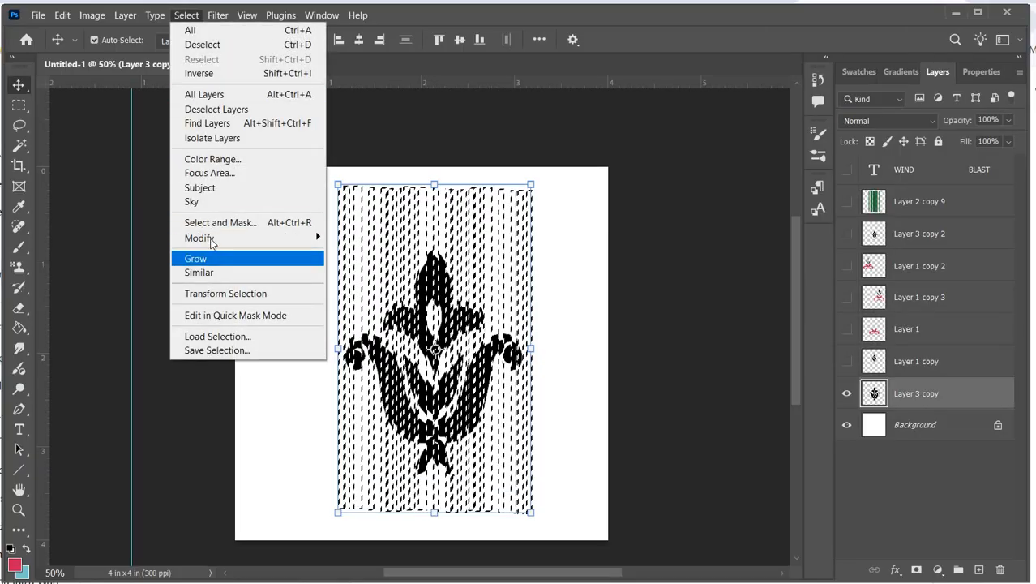
{"action": "mouse_move", "coordinate": [211, 238]}
{"action": "left_click", "coordinate": [381, 278]}
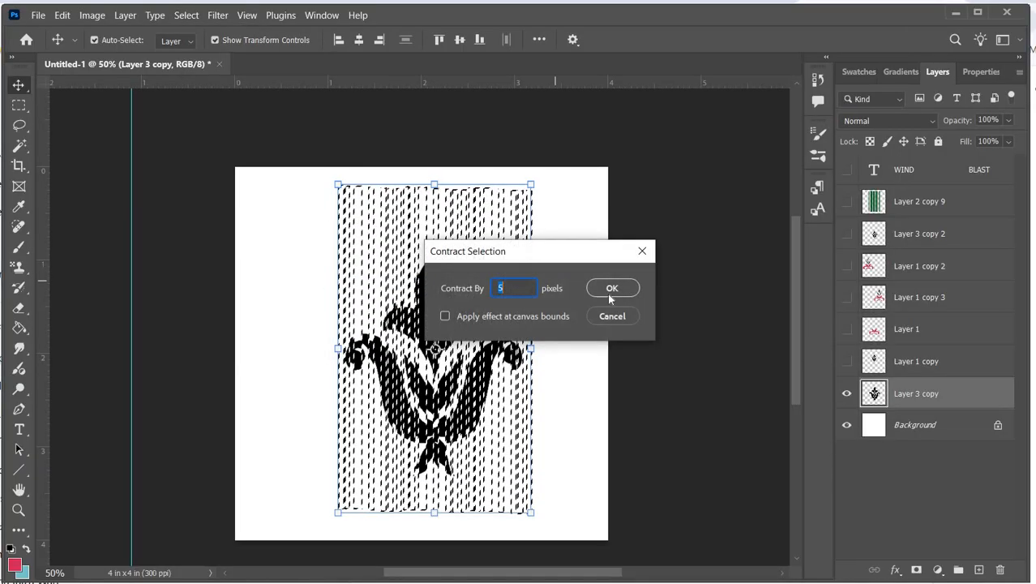
{"action": "left_click", "coordinate": [612, 291]}
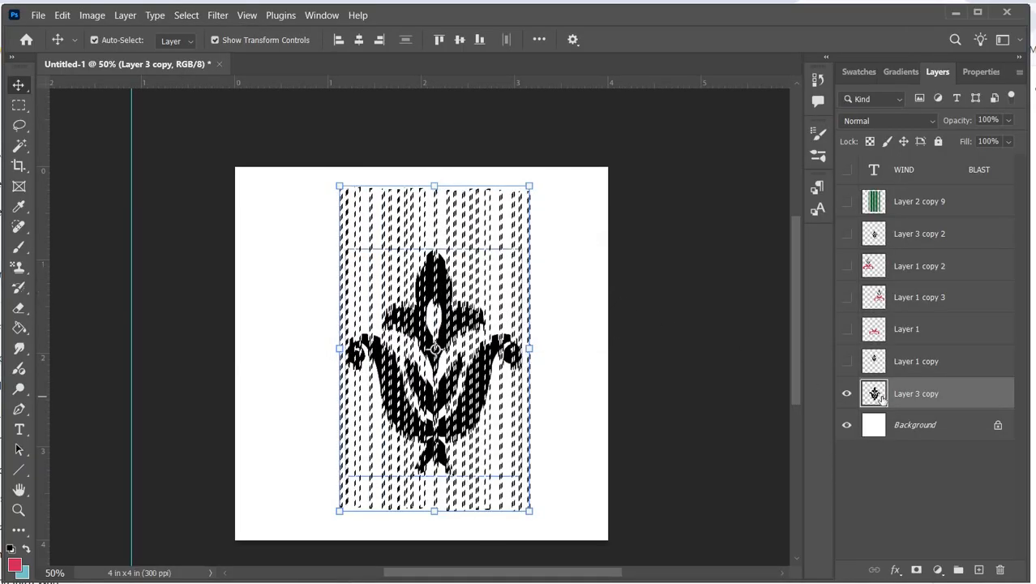
{"action": "key", "text": "Delete"}
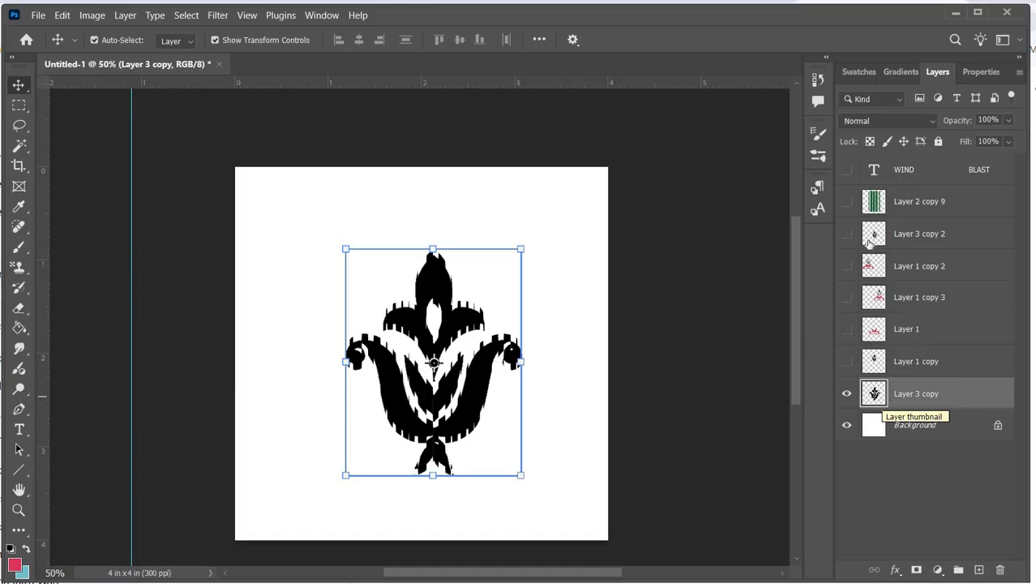
Shift the green stripes of Layer 2 copy 9 slightly right, load them as a selection, hide them and make Layer 3 copy active.
{"action": "left_click", "coordinate": [847, 201]}
{"action": "left_click", "coordinate": [881, 204]}
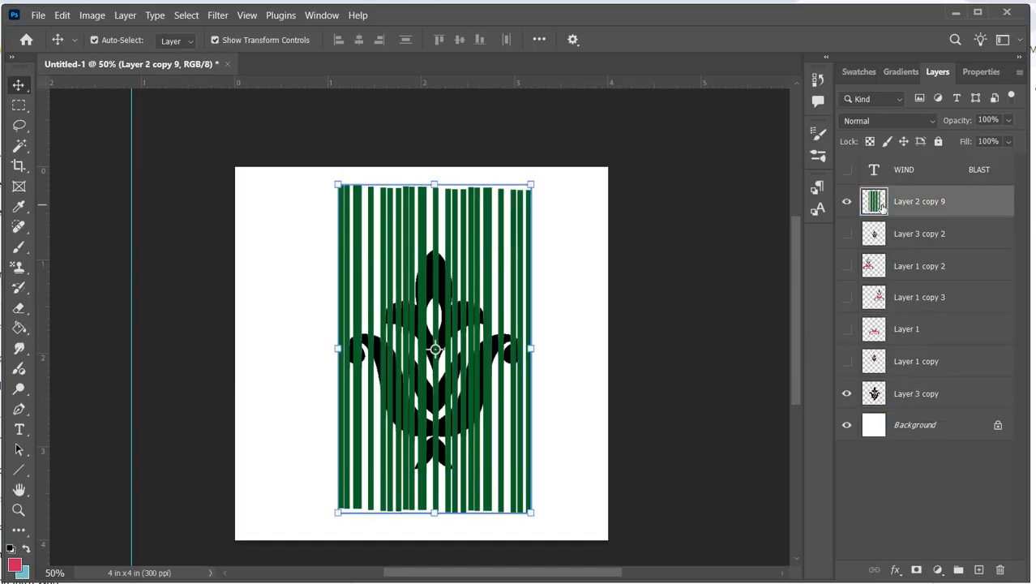
{"action": "left_click", "coordinate": [464, 338]}
{"action": "left_click_drag", "start_coordinate": [465, 335], "coordinate": [469, 335]}
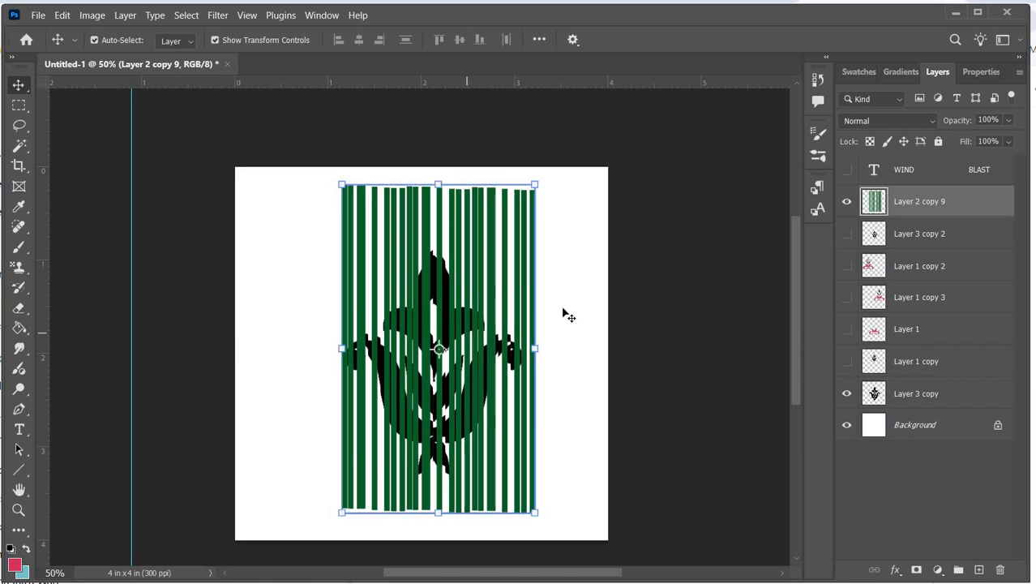
{"action": "left_click", "coordinate": [875, 203], "text": "ctrl"}
{"action": "left_click", "coordinate": [847, 201]}
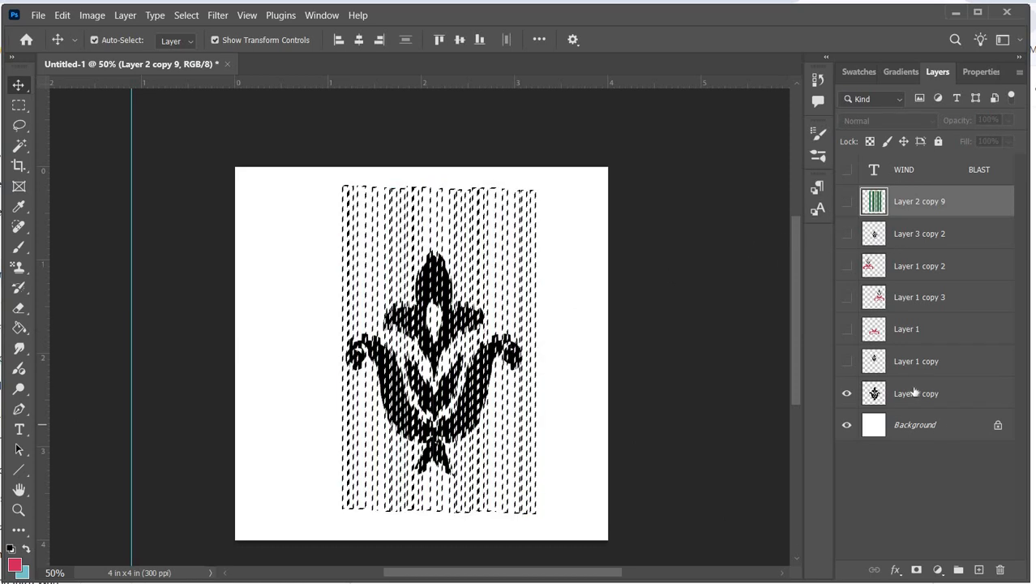
{"action": "left_click", "coordinate": [915, 393]}
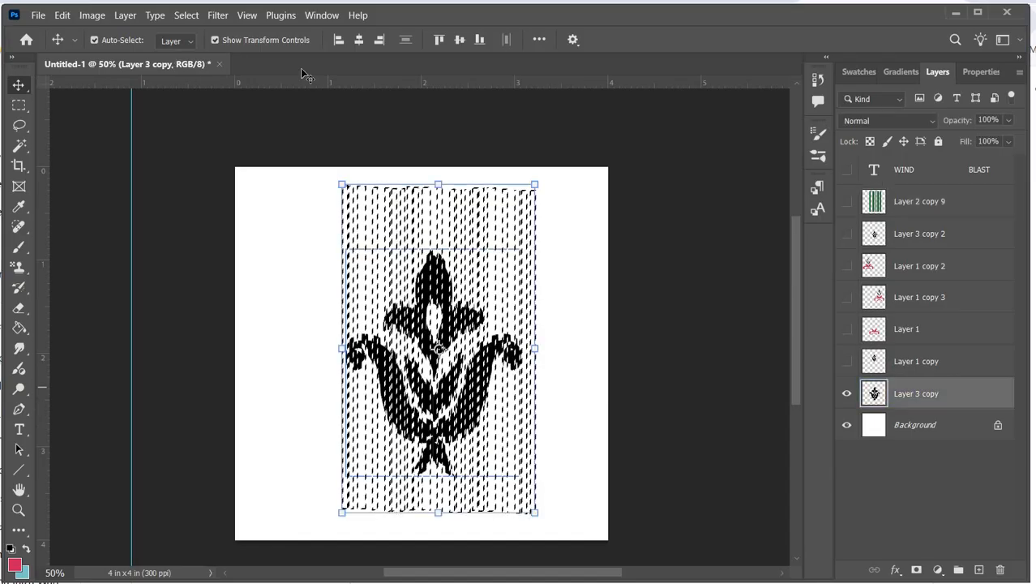
Offset the parts of the black motif inside the shifted stripe selection 10 px down with Wrap Around.
{"action": "left_click", "coordinate": [212, 15]}
{"action": "mouse_move", "coordinate": [255, 329]}
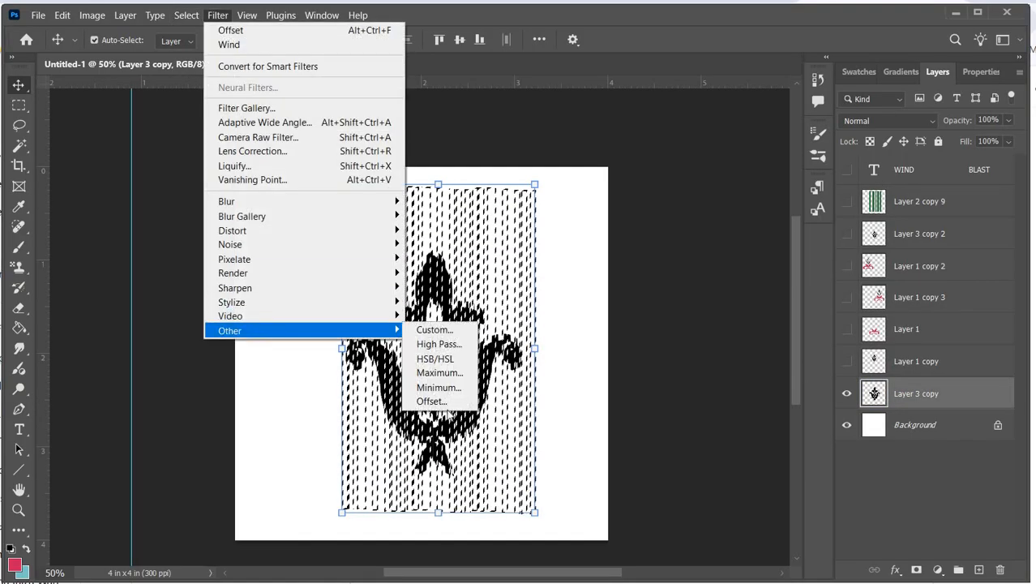
{"action": "left_click", "coordinate": [436, 401]}
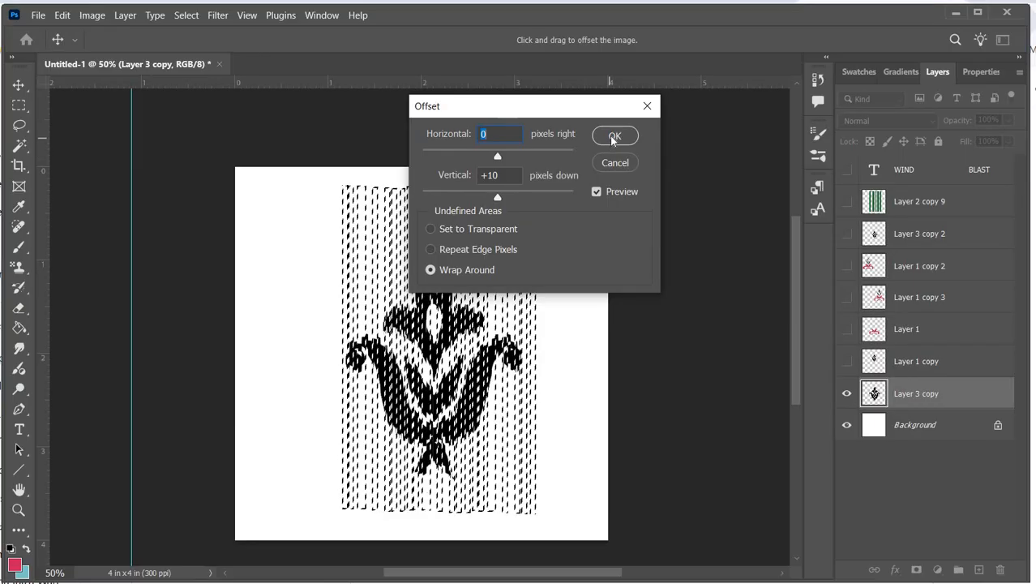
{"action": "key", "text": "Return"}
Contract the shifted stripe selection by 5 pixels and deselect it.
{"action": "left_click", "coordinate": [186, 16]}
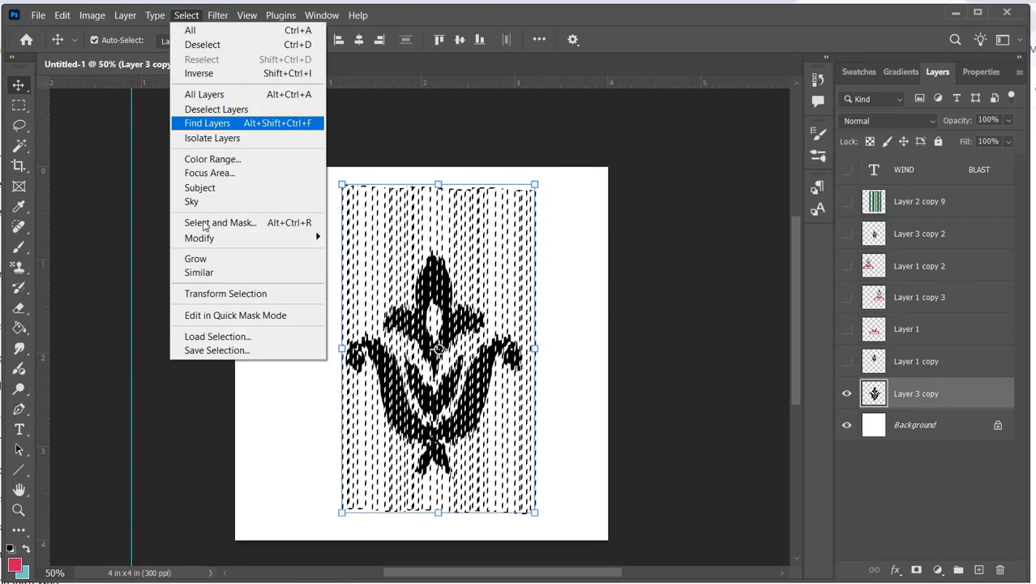
{"action": "mouse_move", "coordinate": [208, 239]}
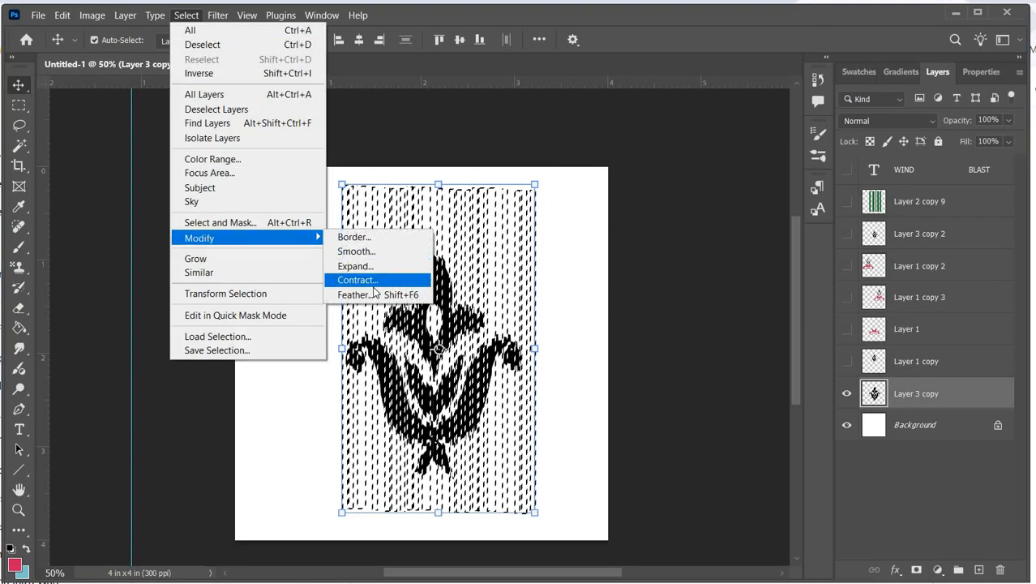
{"action": "left_click", "coordinate": [373, 286]}
{"action": "left_click", "coordinate": [607, 287]}
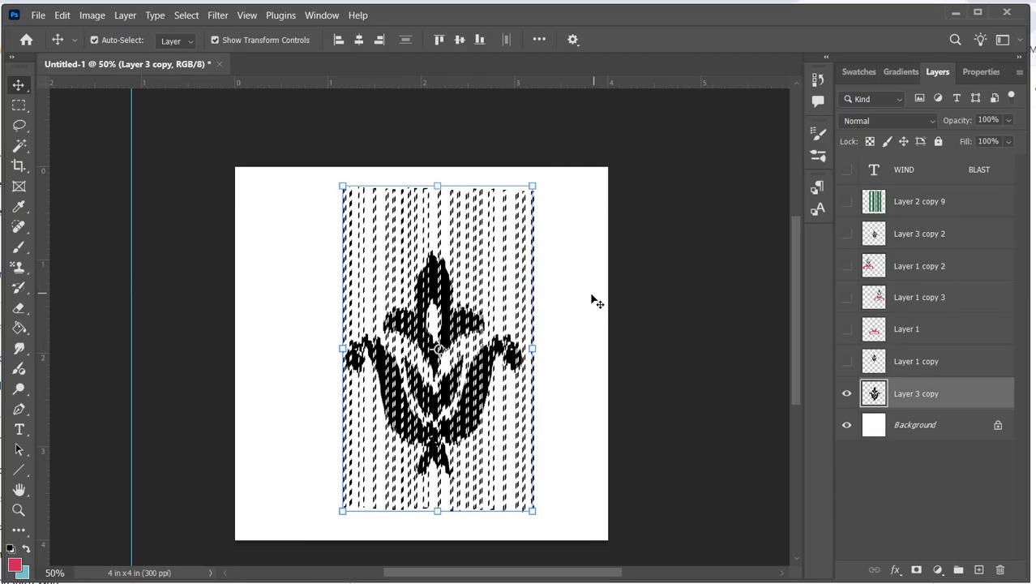
{"action": "key", "text": "ctrl+x"}
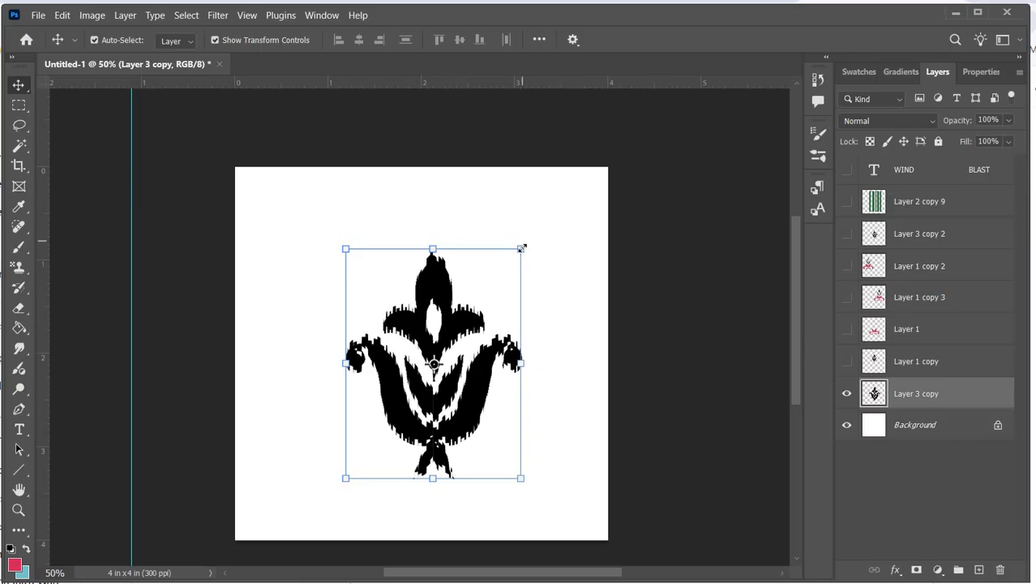
Scale the black motif down to about 1.2 in wide and 1.5 in tall, and show Layer 1 copy 2 and Layer 1 copy 3.
{"action": "left_click_drag", "start_coordinate": [522, 248], "coordinate": [459, 374]}
{"action": "left_click", "coordinate": [846, 328]}
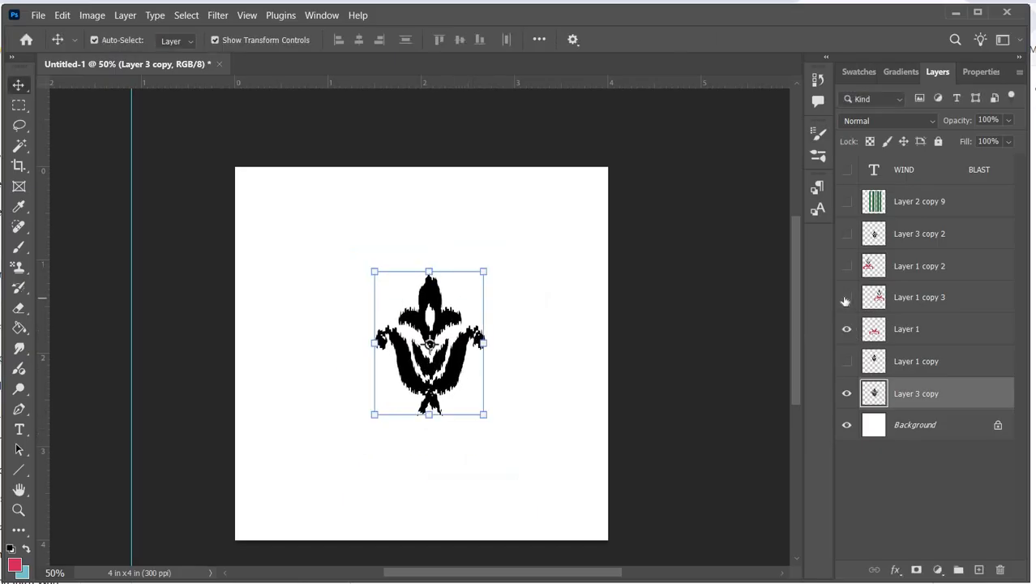
{"action": "left_click", "coordinate": [847, 298]}
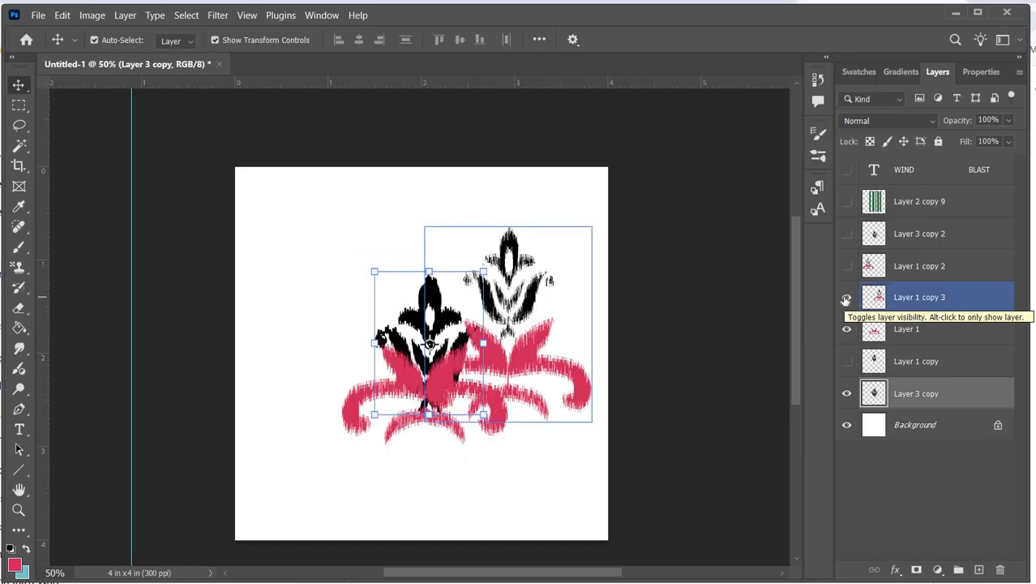
{"action": "left_click", "coordinate": [854, 333]}
{"action": "left_click", "coordinate": [846, 329]}
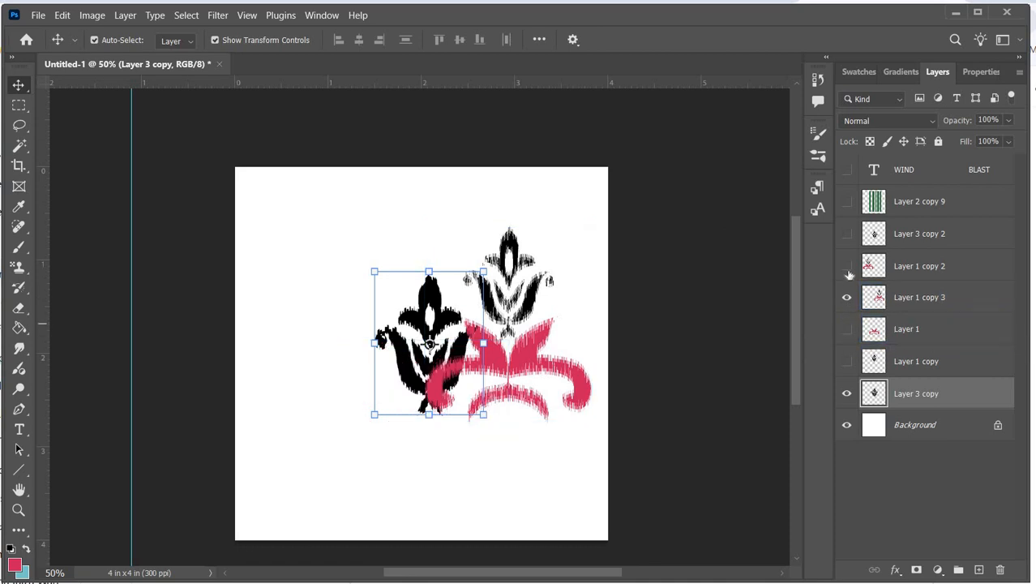
{"action": "left_click", "coordinate": [847, 266]}
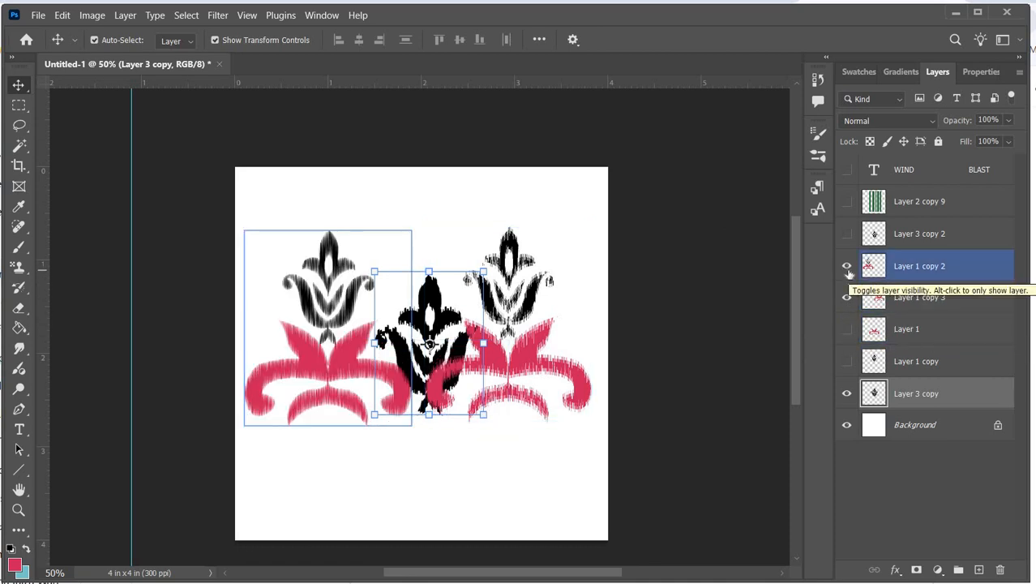
Scale the motif on Layer 1 copy 2 to about 82% and move it slightly up beside the black motif.
{"action": "left_click", "coordinate": [884, 271]}
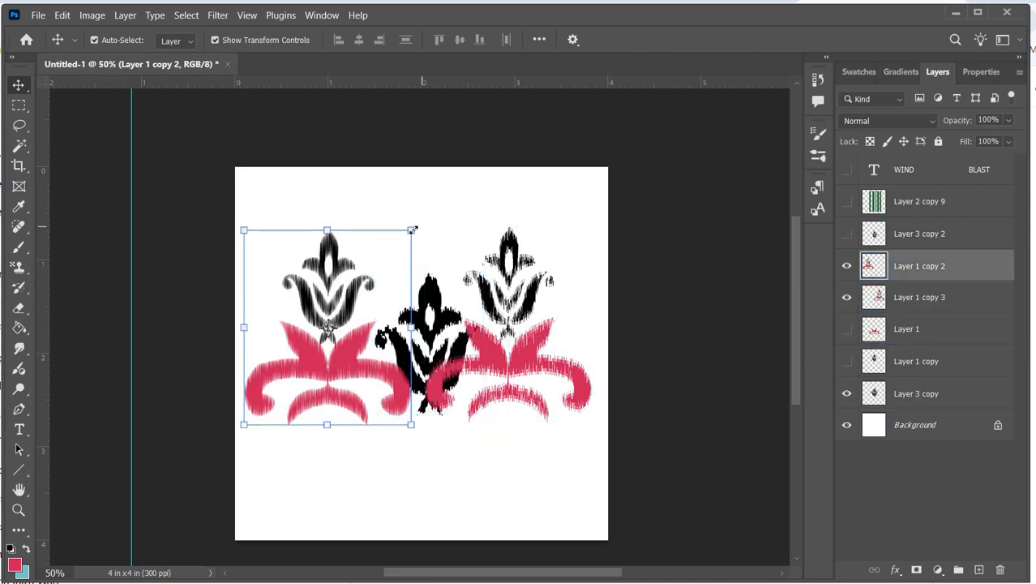
{"action": "left_click_drag", "start_coordinate": [411, 230], "coordinate": [381, 265]}
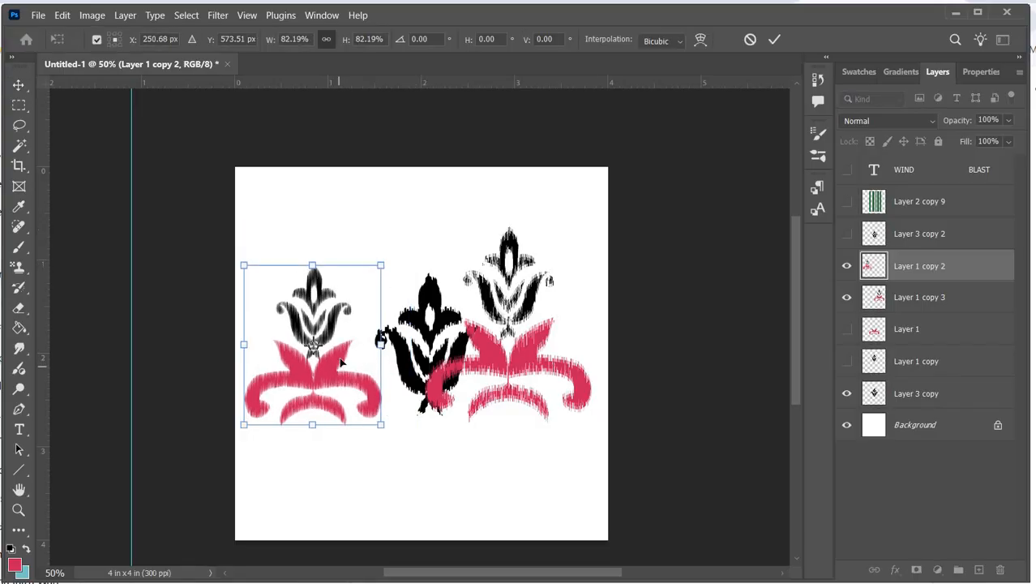
{"action": "left_click_drag", "start_coordinate": [340, 367], "coordinate": [343, 354]}
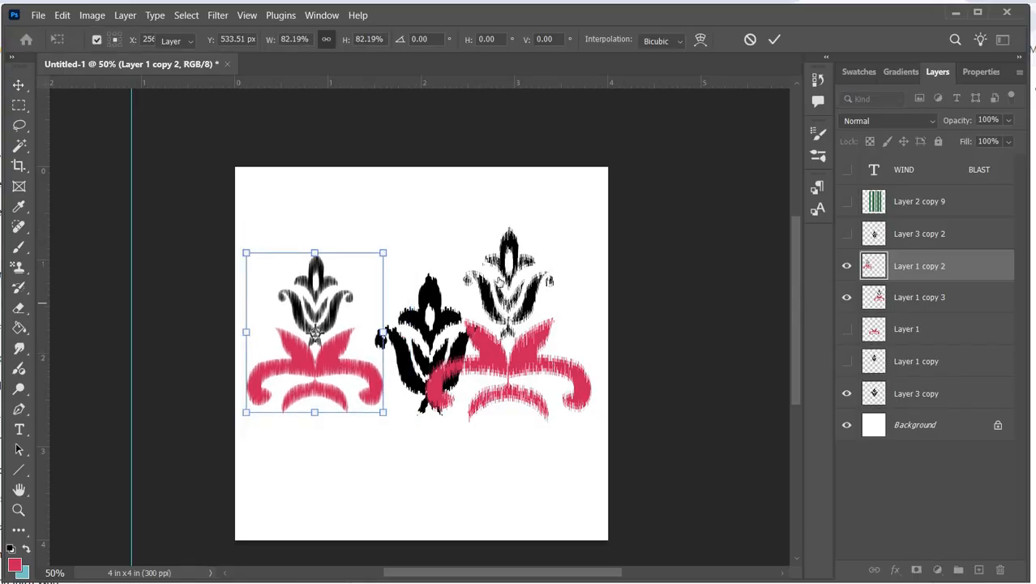
Scale the motif on Layer 1 copy 3 to about 78%, move it slightly up and right, and make Layer 3 copy active.
{"action": "left_click", "coordinate": [884, 299]}
{"action": "left_click_drag", "start_coordinate": [425, 226], "coordinate": [486, 245]}
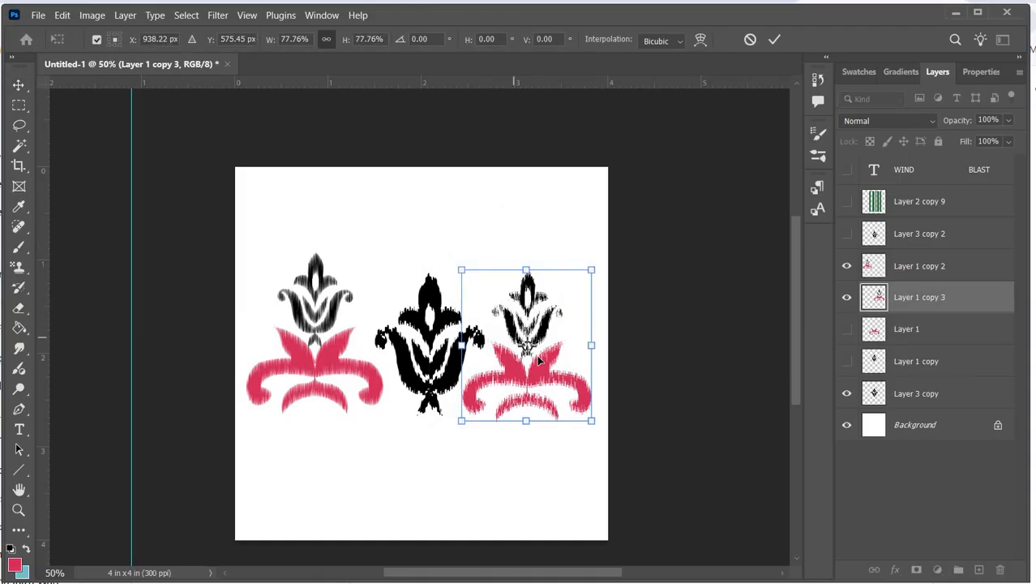
{"action": "left_click_drag", "start_coordinate": [540, 360], "coordinate": [549, 346]}
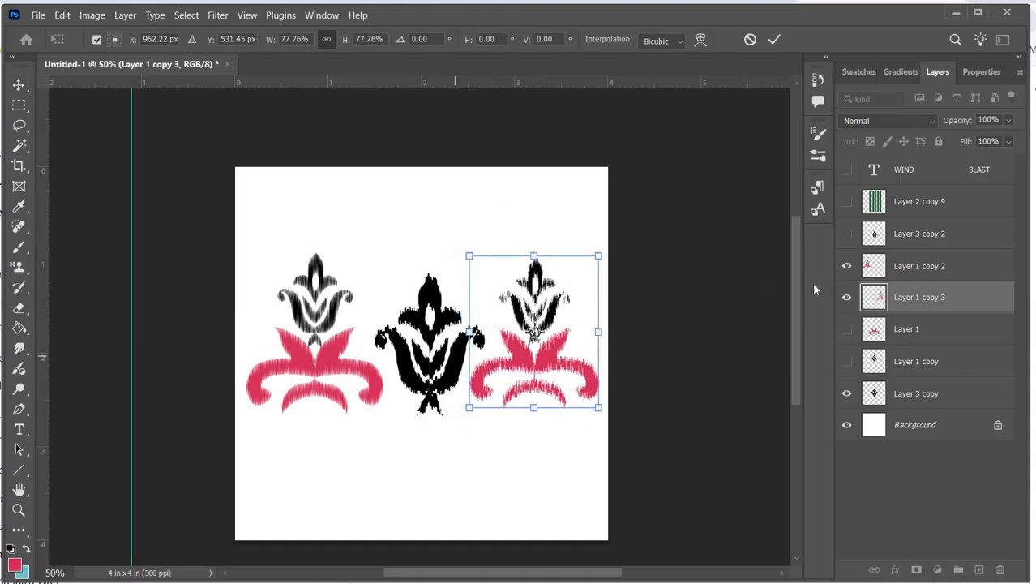
{"action": "left_click", "coordinate": [914, 399]}
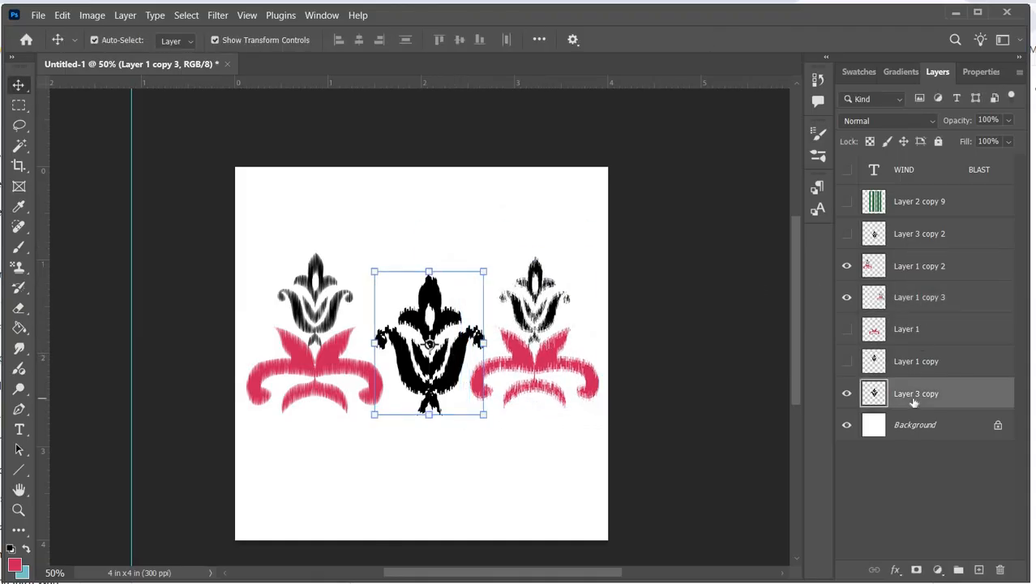
Show the WIND and BLAST text layer and insert the word OFFSET between the two labels.
{"action": "left_click", "coordinate": [847, 170]}
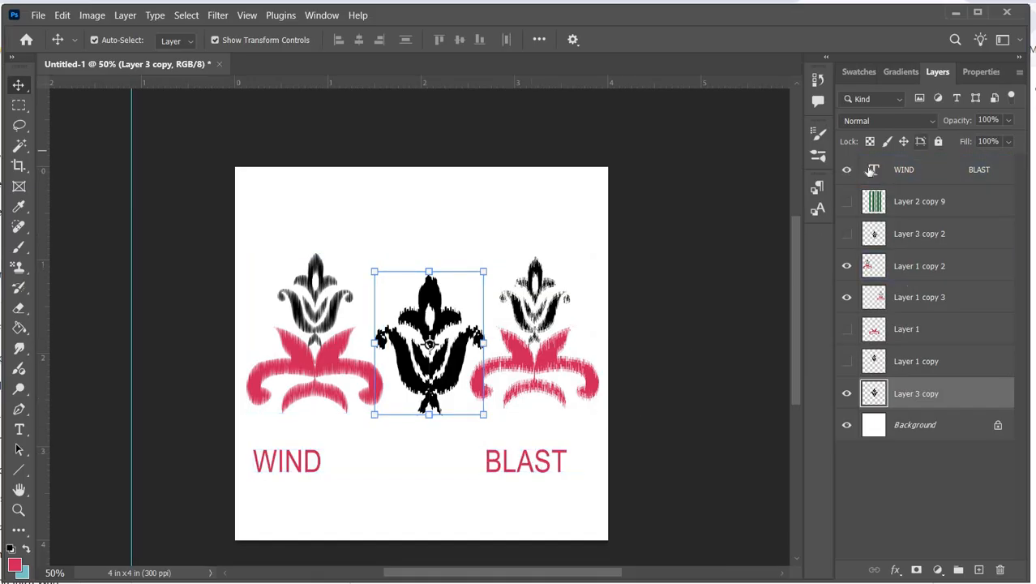
{"action": "left_click", "coordinate": [872, 170]}
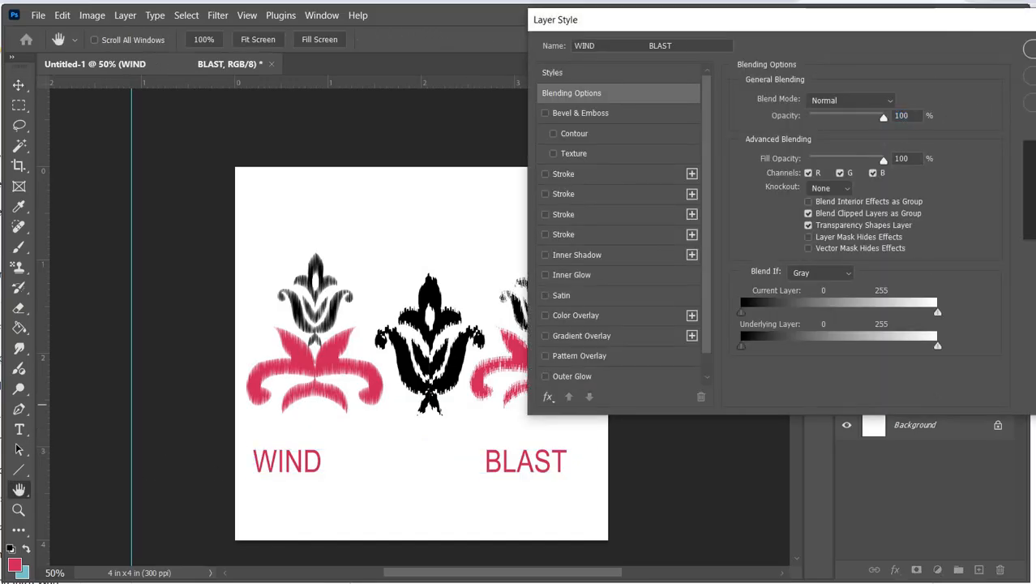
{"action": "left_click", "coordinate": [1030, 75]}
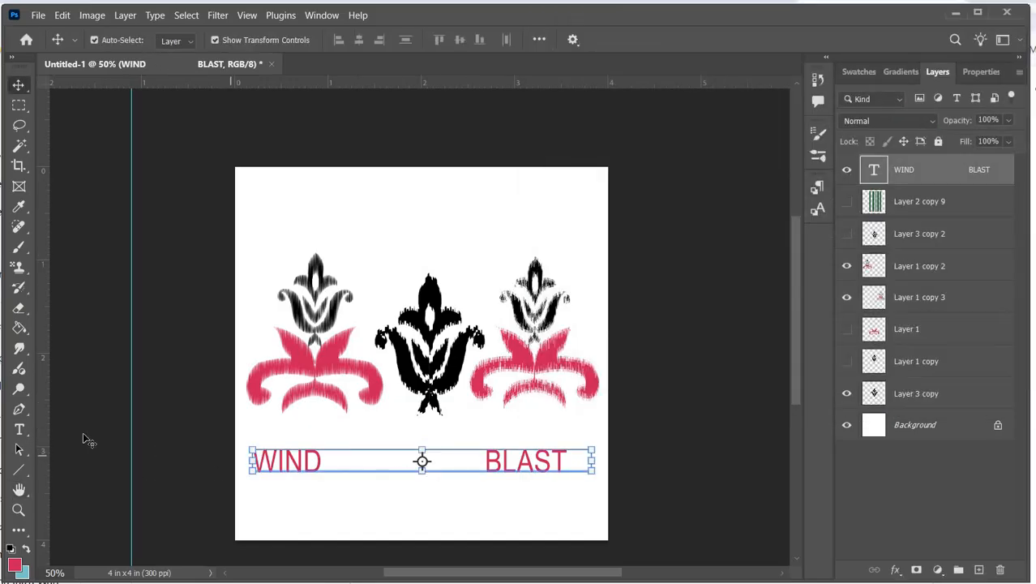
{"action": "left_click", "coordinate": [19, 430]}
{"action": "left_click", "coordinate": [392, 463]}
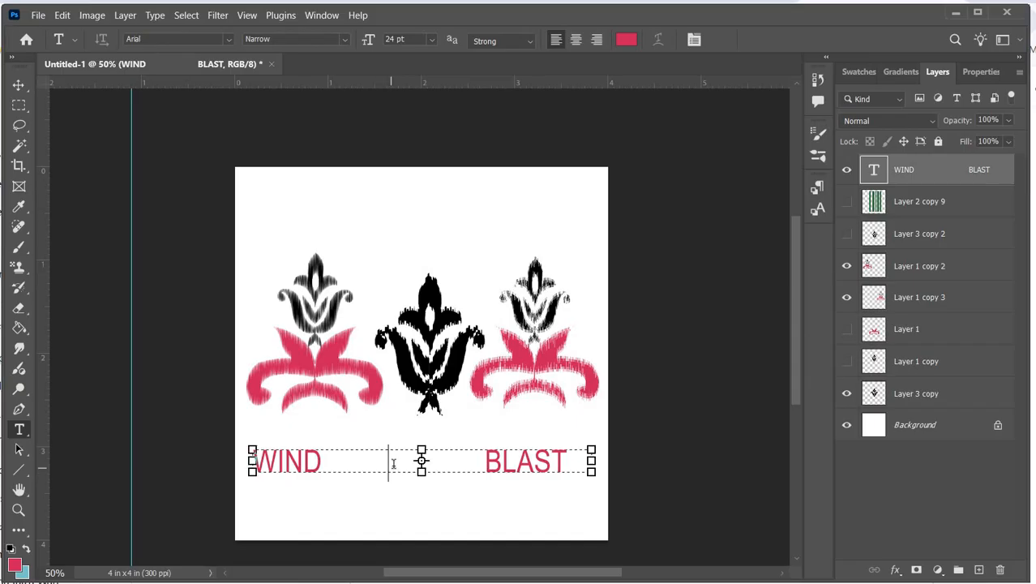
{"action": "type", "text": "OFF"}
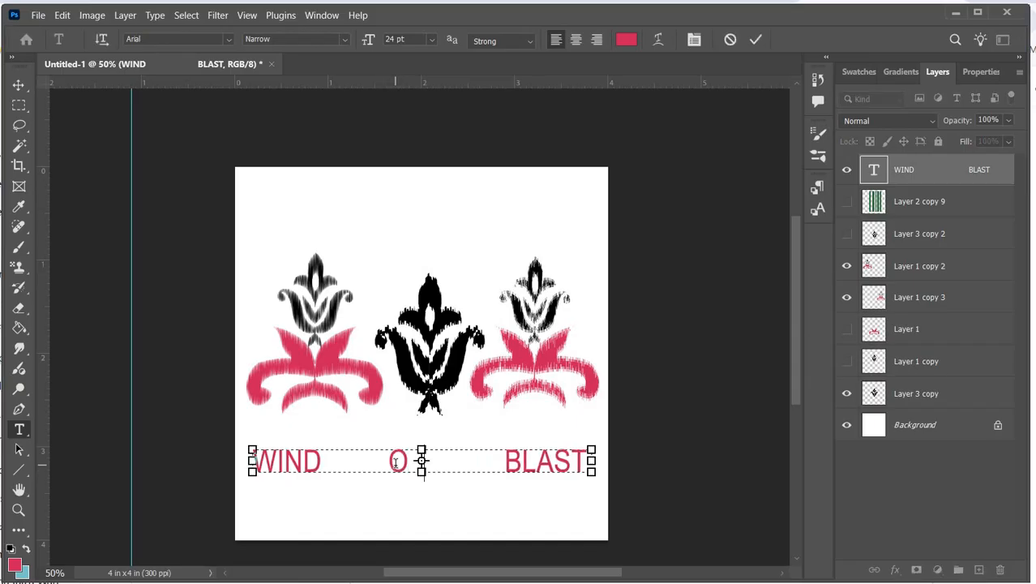
{"action": "type", "text": "SET"}
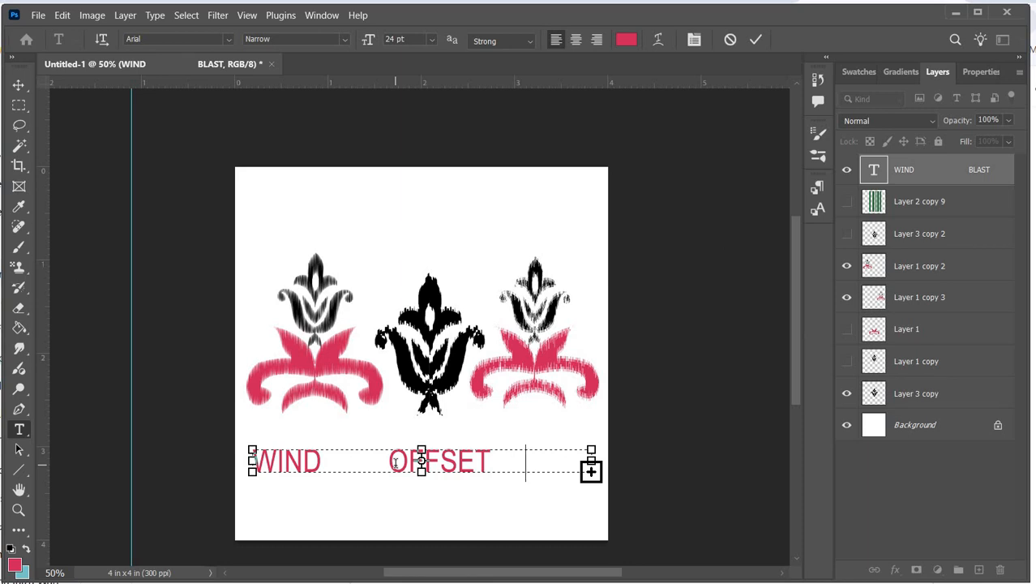
Delete surplus spaces around OFFSET to tighten the label line.
{"action": "key", "text": "BackSpace"}
{"action": "key", "text": "BackSpace"}
{"action": "key", "text": "BackSpace"}
{"action": "key", "text": "BackSpace"}
{"action": "left_click", "coordinate": [374, 461]}
{"action": "key", "text": "Delete"}
{"action": "key", "text": "Delete"}
{"action": "key", "text": "BackSpace"}
{"action": "key", "text": "BackSpace"}
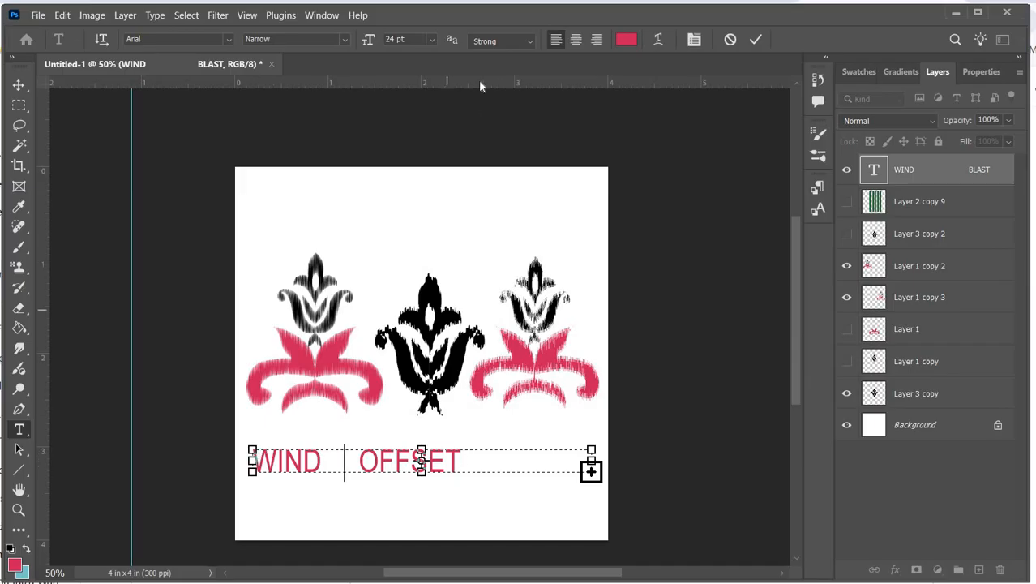
Set the font size of the entire WIND, OFFSET and BLAST label line to 16 pt.
{"action": "left_click", "coordinate": [431, 40]}
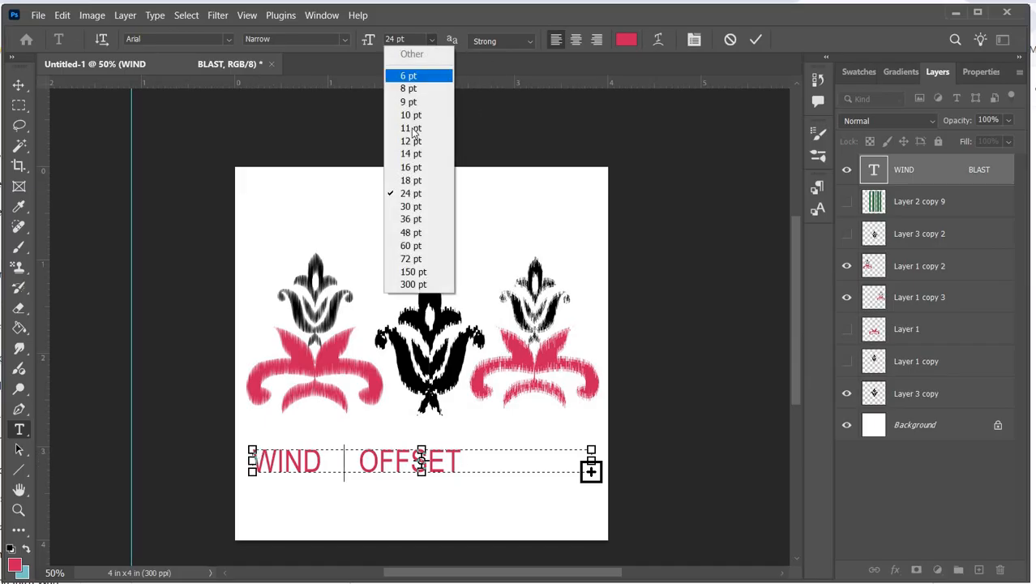
{"action": "left_click", "coordinate": [422, 169]}
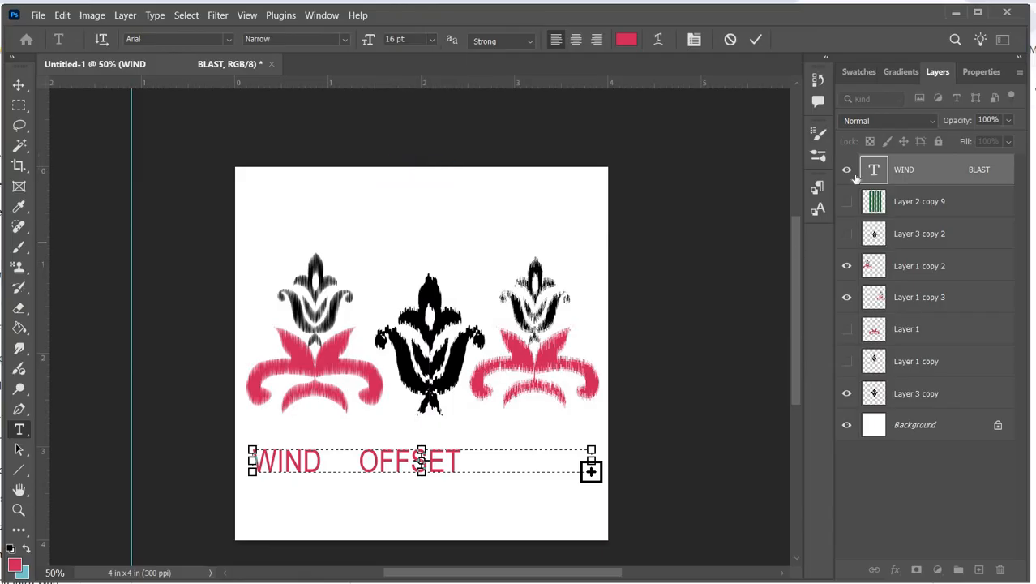
{"action": "key", "text": "ctrl+a"}
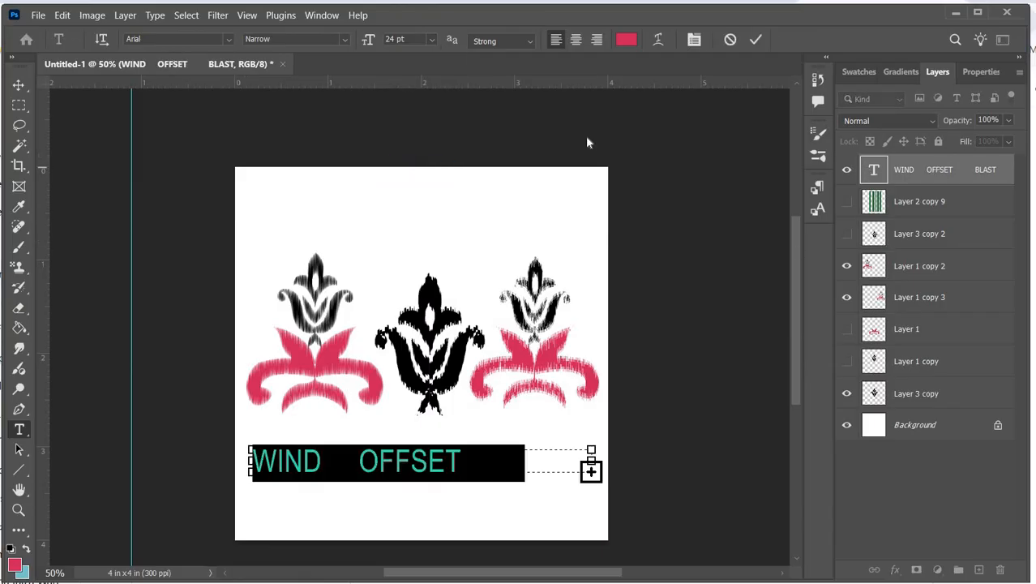
{"action": "left_click", "coordinate": [430, 39]}
{"action": "left_click", "coordinate": [406, 168]}
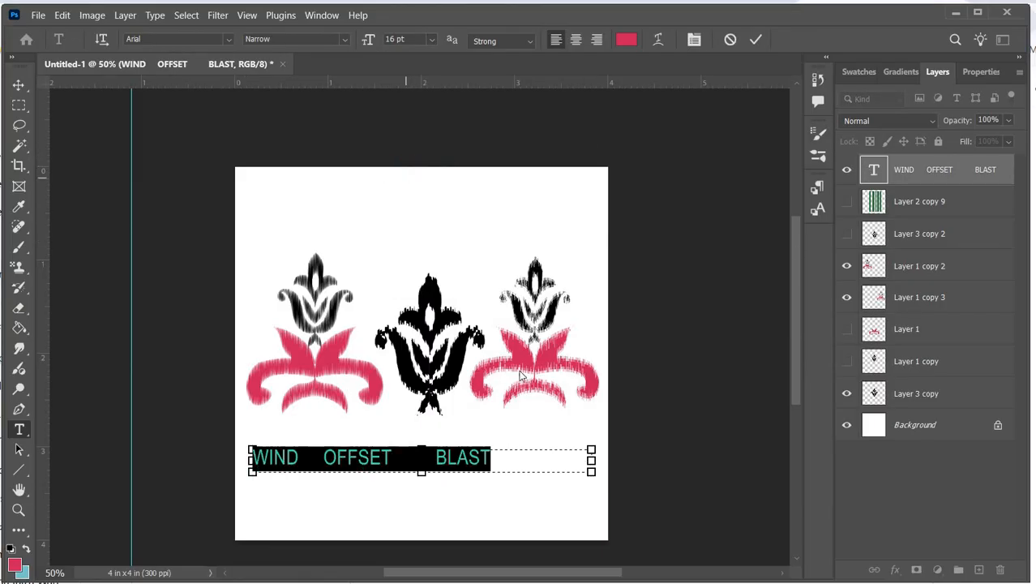
Add spaces between the labels so OFFSET sits under the middle motif and BLAST under the right one, and commit the text.
{"action": "left_click", "coordinate": [404, 457]}
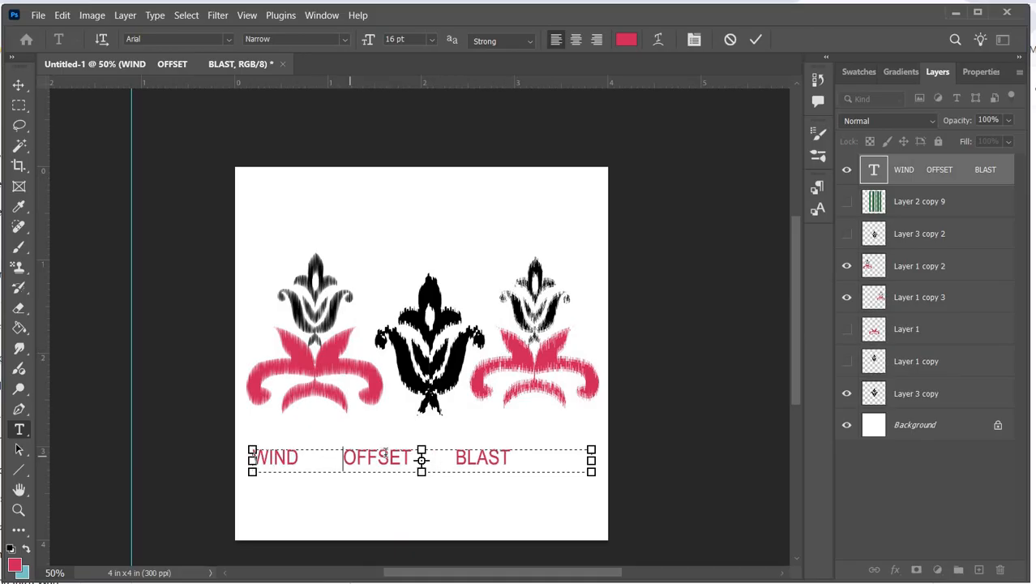
{"action": "left_click", "coordinate": [459, 459]}
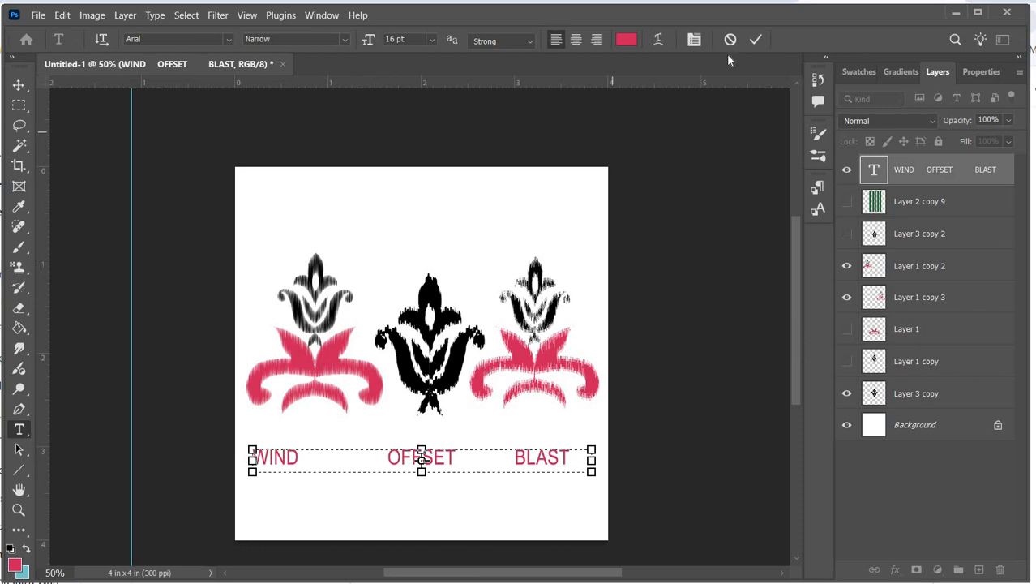
{"action": "left_click", "coordinate": [755, 39]}
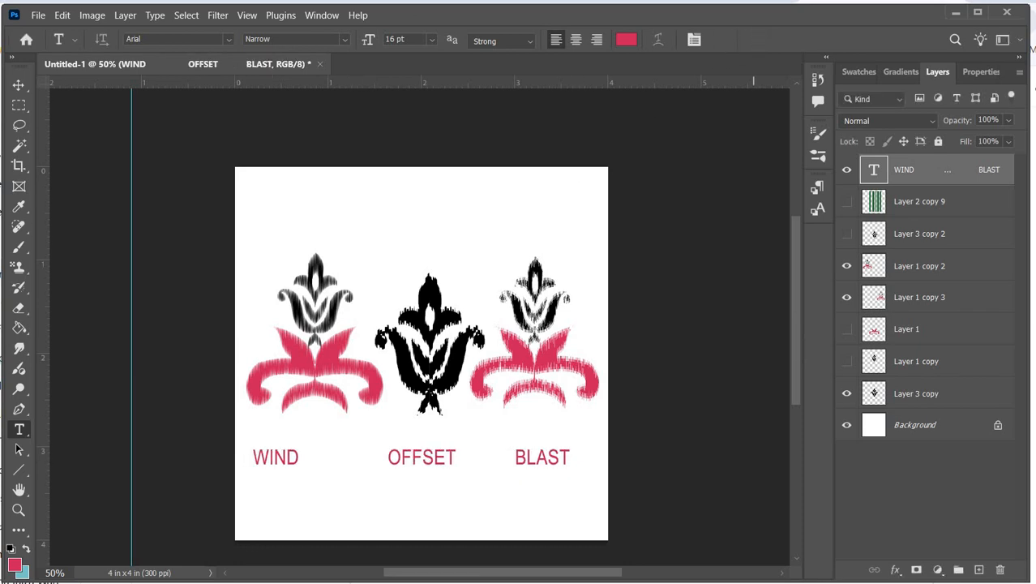
Set up saving a copy of the document in Downloads with the JPEG file format.
{"action": "left_click", "coordinate": [38, 16]}
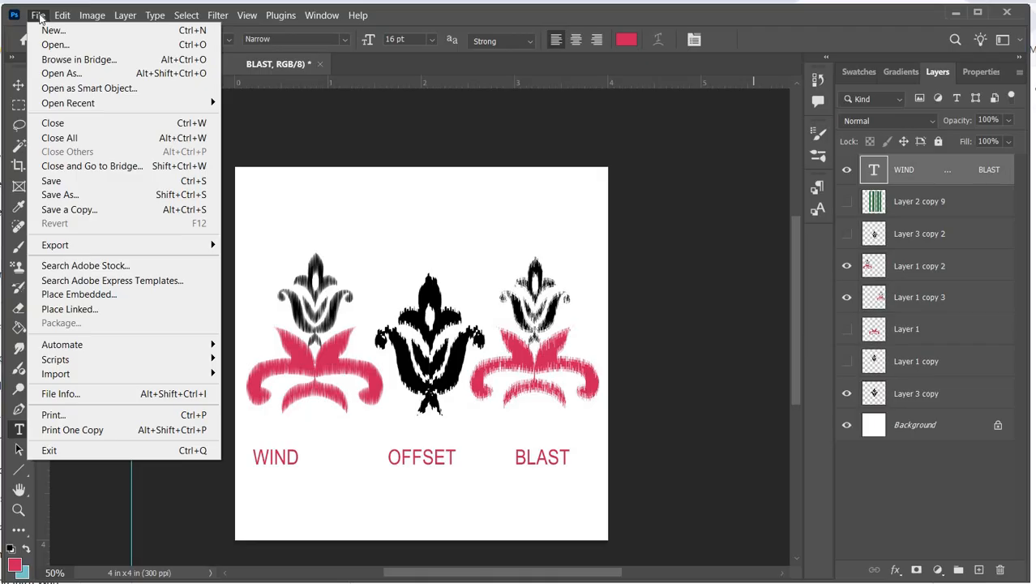
{"action": "left_click", "coordinate": [87, 209]}
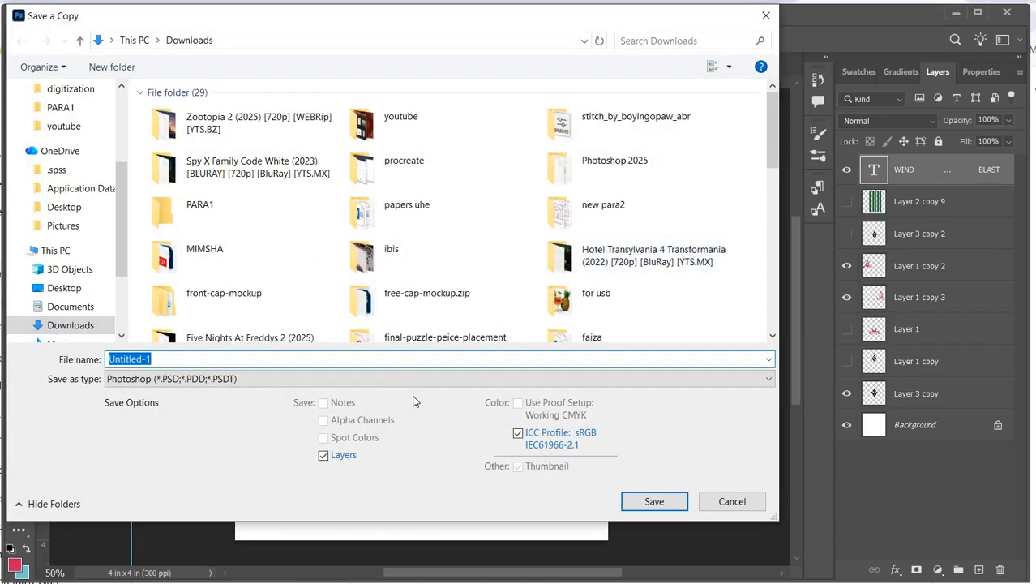
{"action": "left_click", "coordinate": [408, 382]}
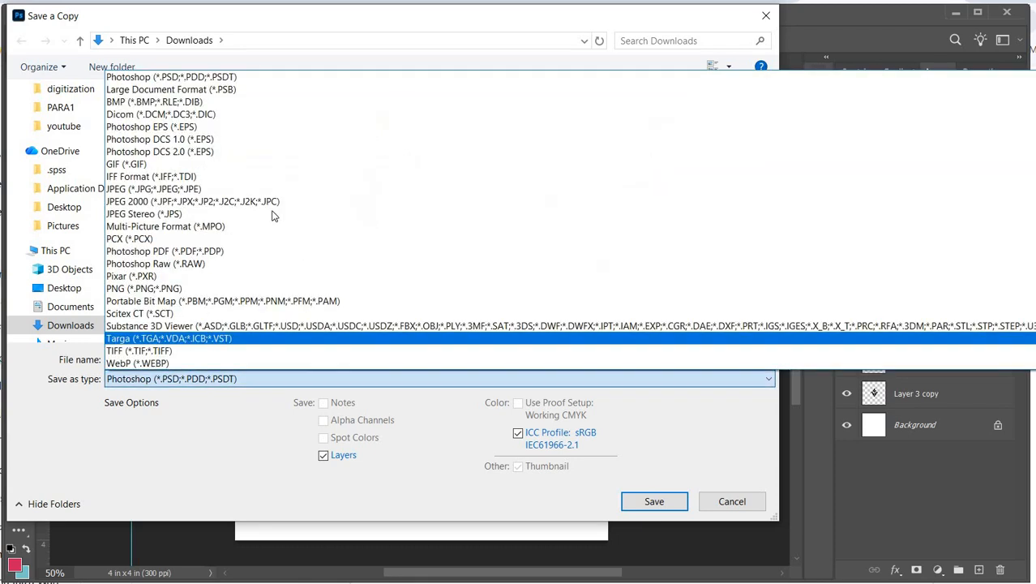
{"action": "left_click", "coordinate": [232, 192]}
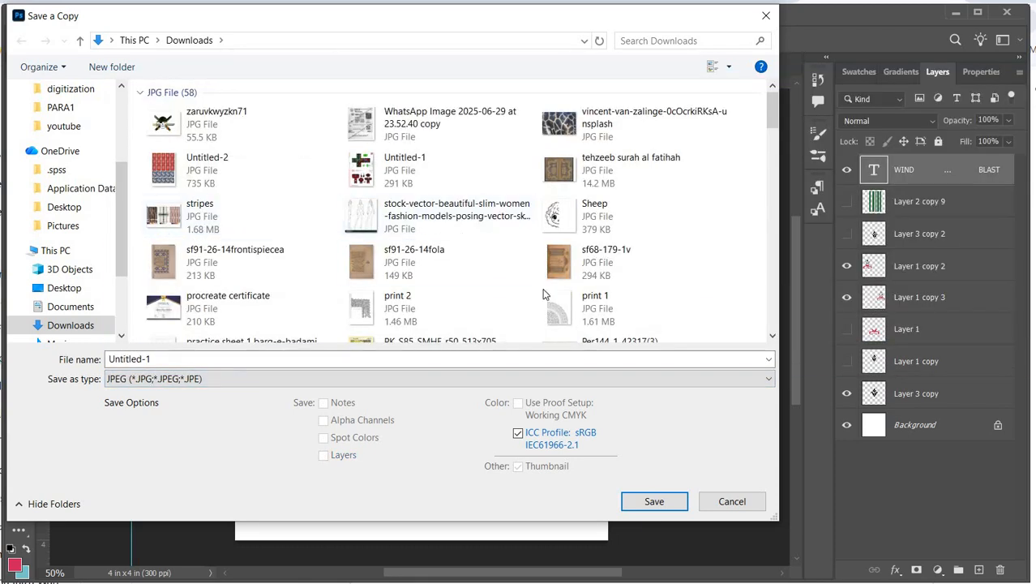